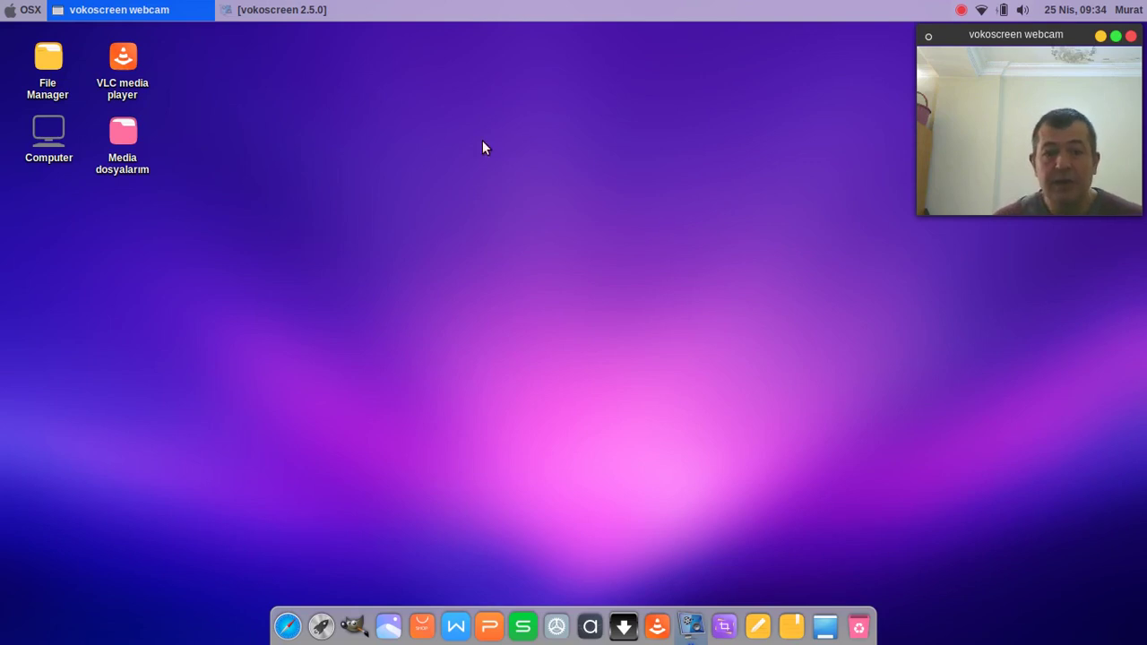
# Launch VLC media player and open the capture device settings with the capture mode set to Desktop
pyautogui.click(801, 346)
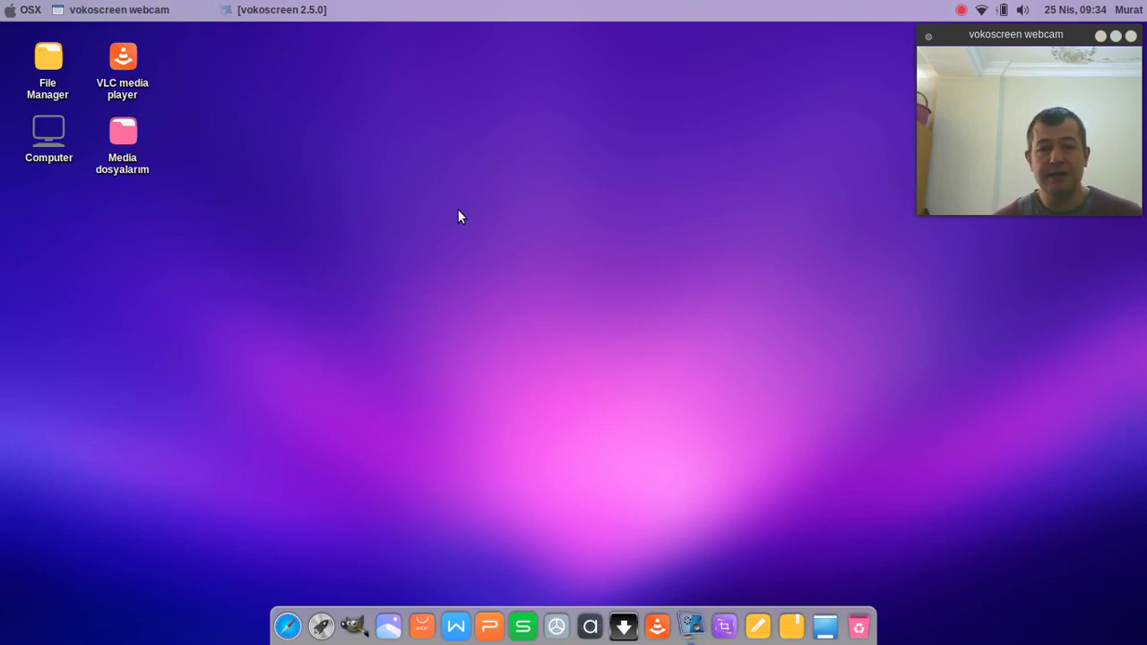
pyautogui.doubleClick(127, 76)
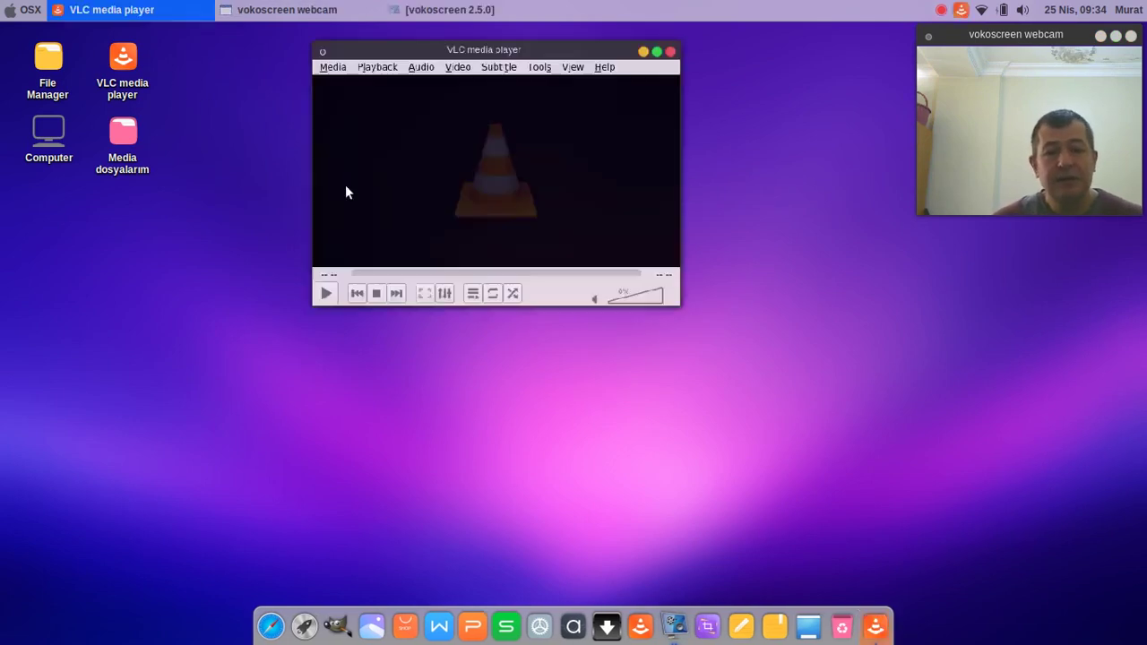
pyautogui.click(298, 55)
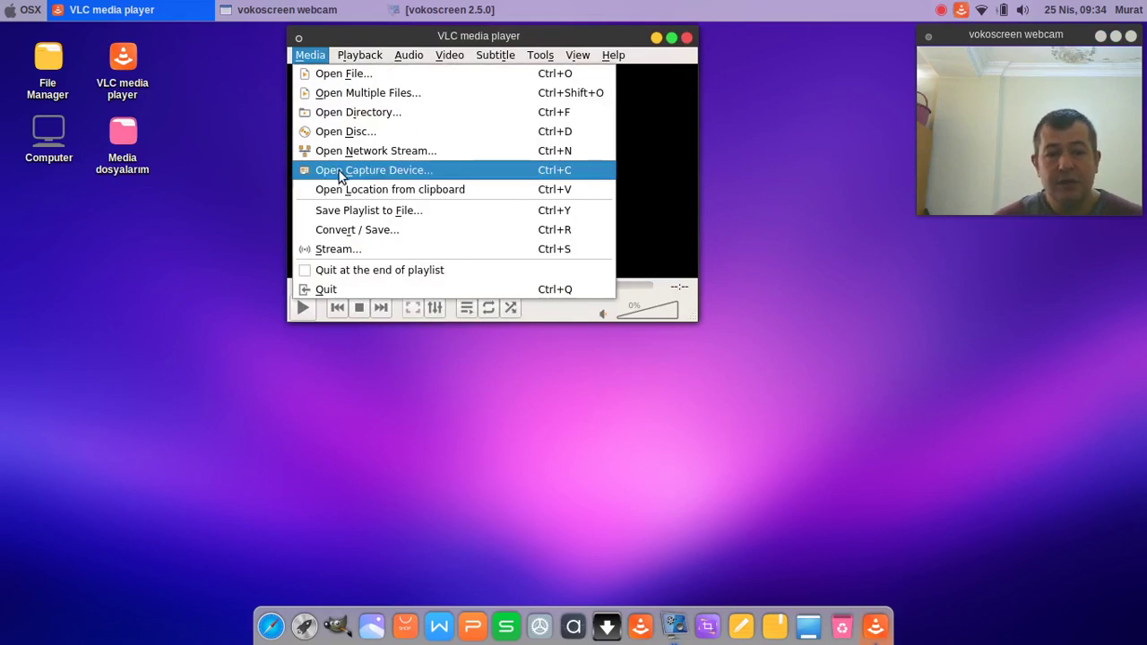
pyautogui.click(613, 171)
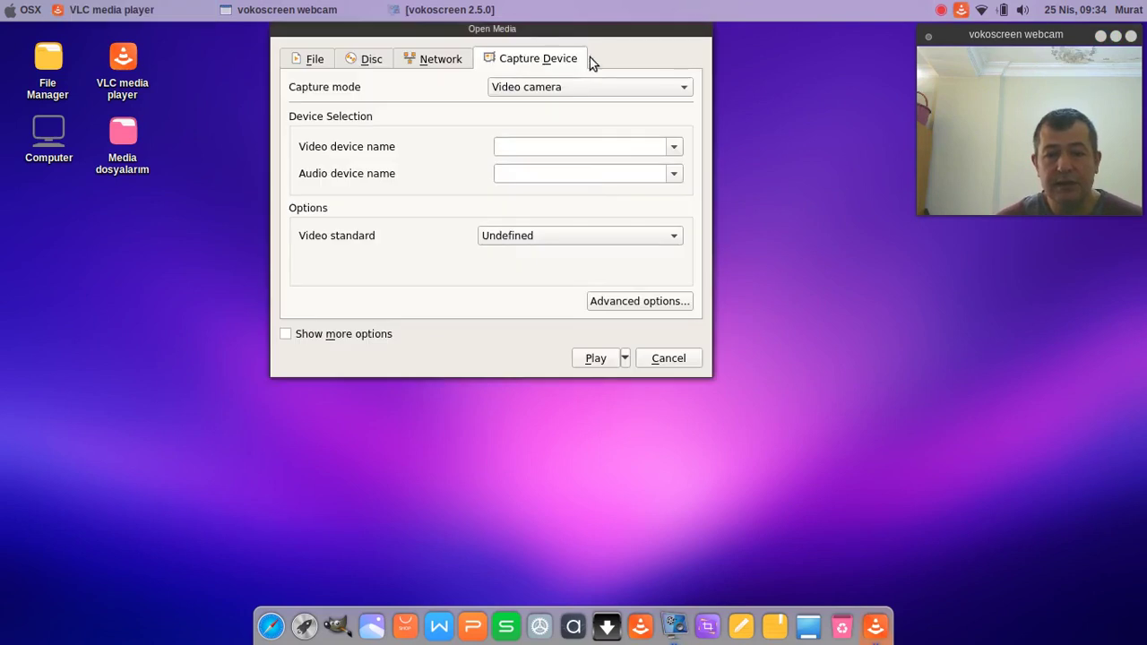
pyautogui.click(562, 87)
pyautogui.click(552, 140)
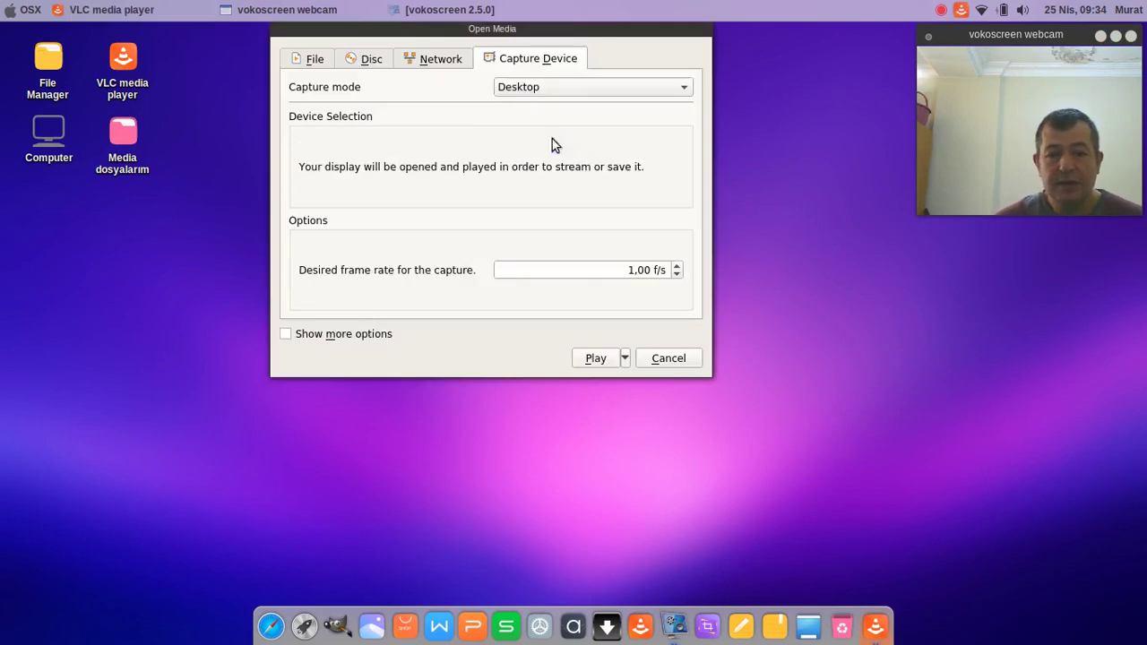
# Set the desired capture frame rate to 12 f/s and start playing the desktop capture
pyautogui.moveTo(582, 272); pyautogui.dragTo(742, 274)
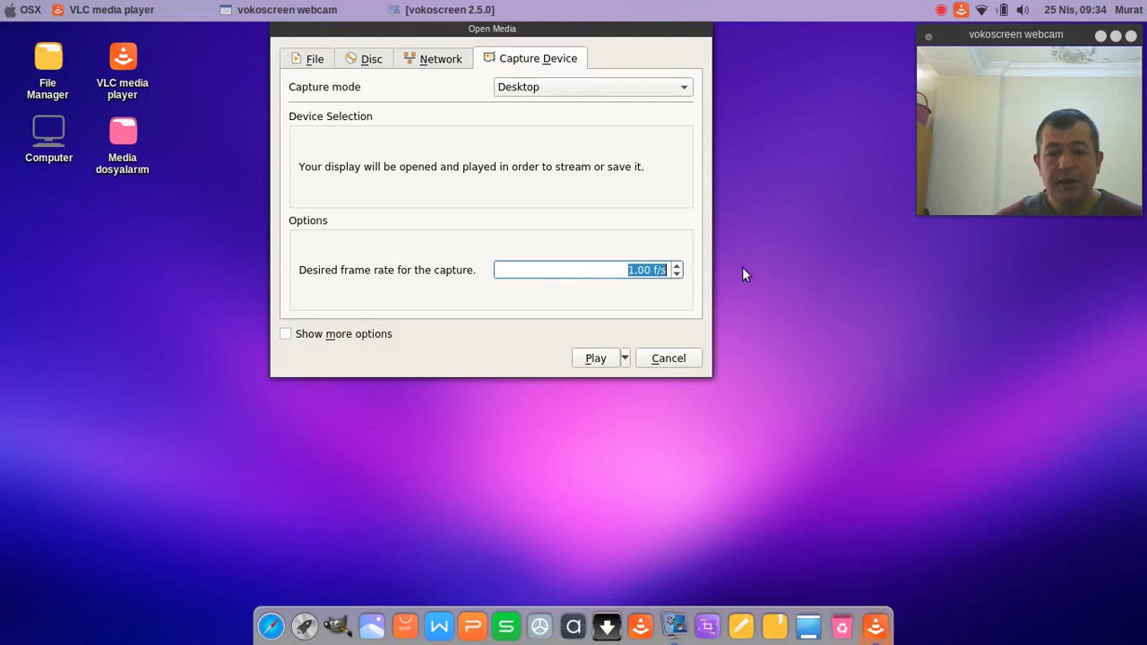
pyautogui.click(632, 274)
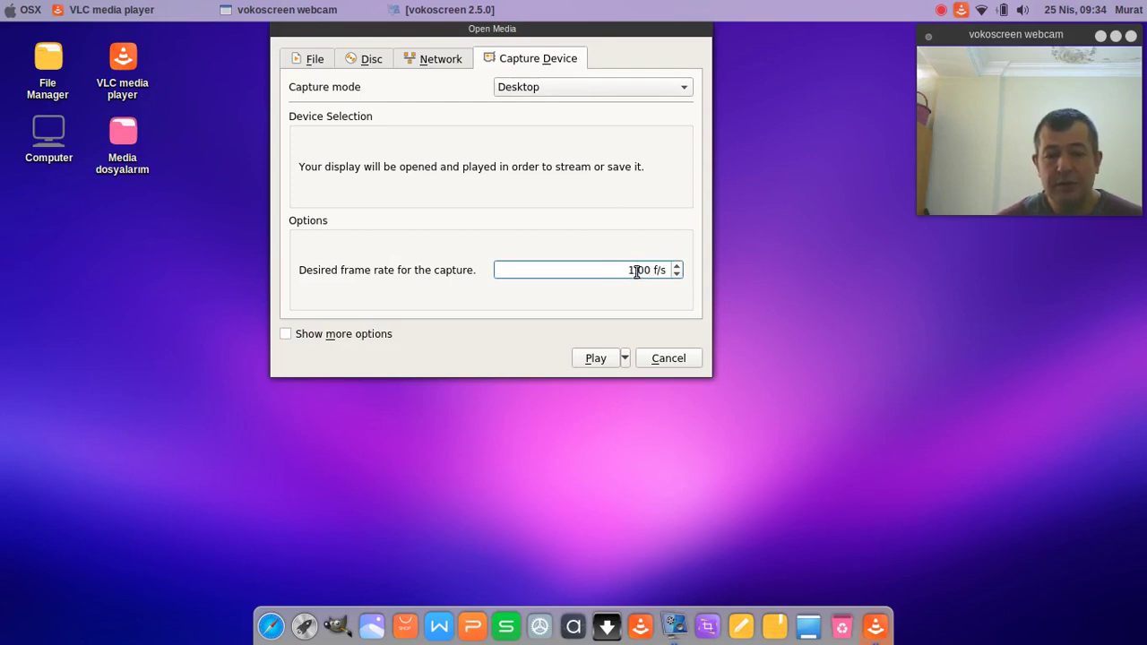
pyautogui.write('2')
pyautogui.doubleClick(612, 270)
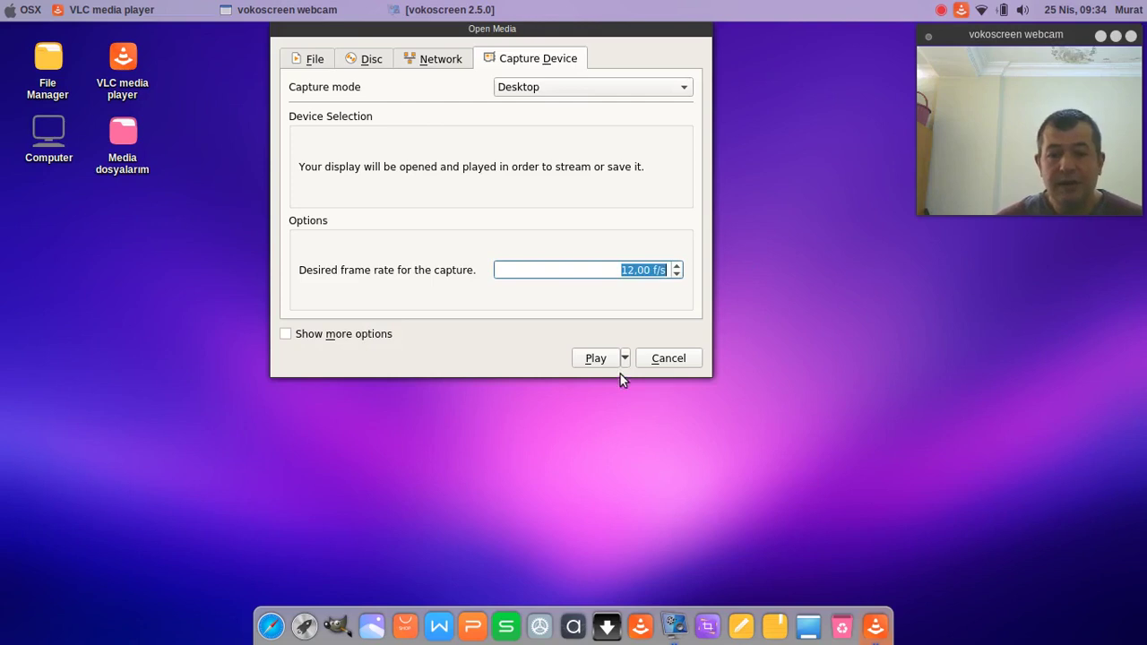
pyautogui.click(602, 362)
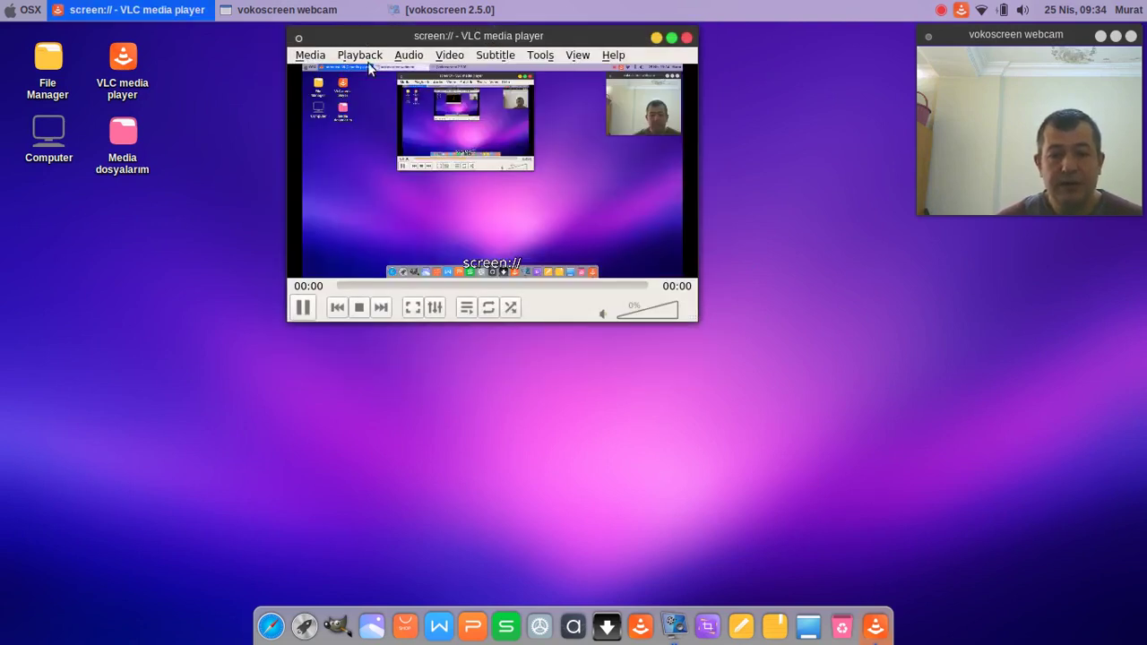
# Start recording the playing desktop capture and minimize the VLC window
pyautogui.click(363, 56)
pyautogui.click(375, 331)
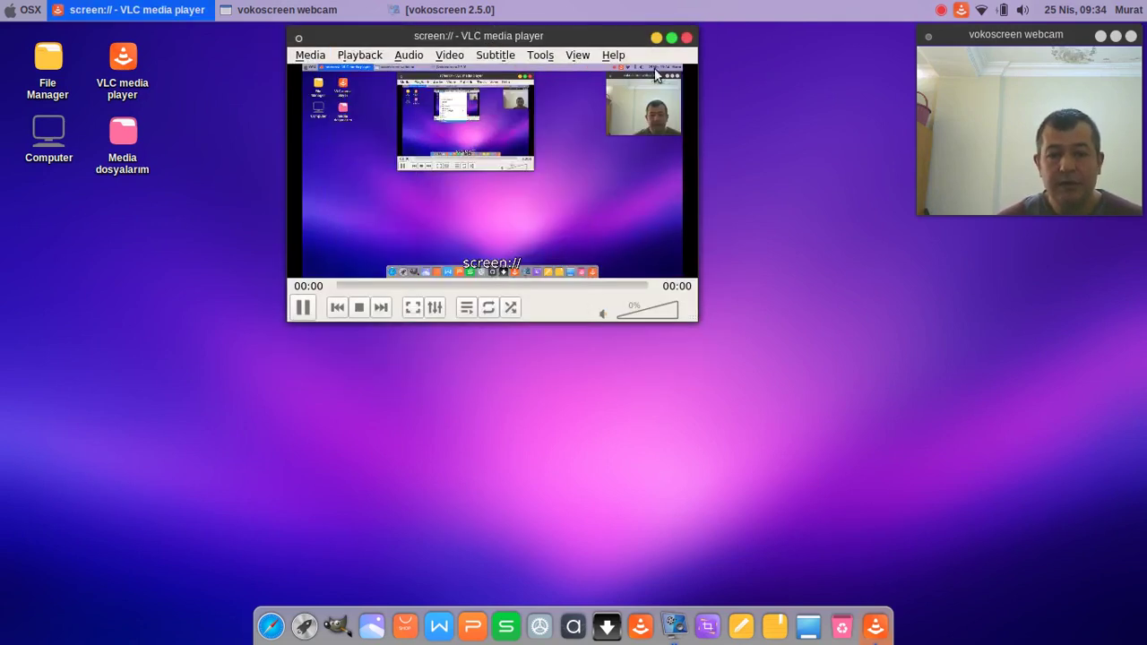
pyautogui.click(656, 39)
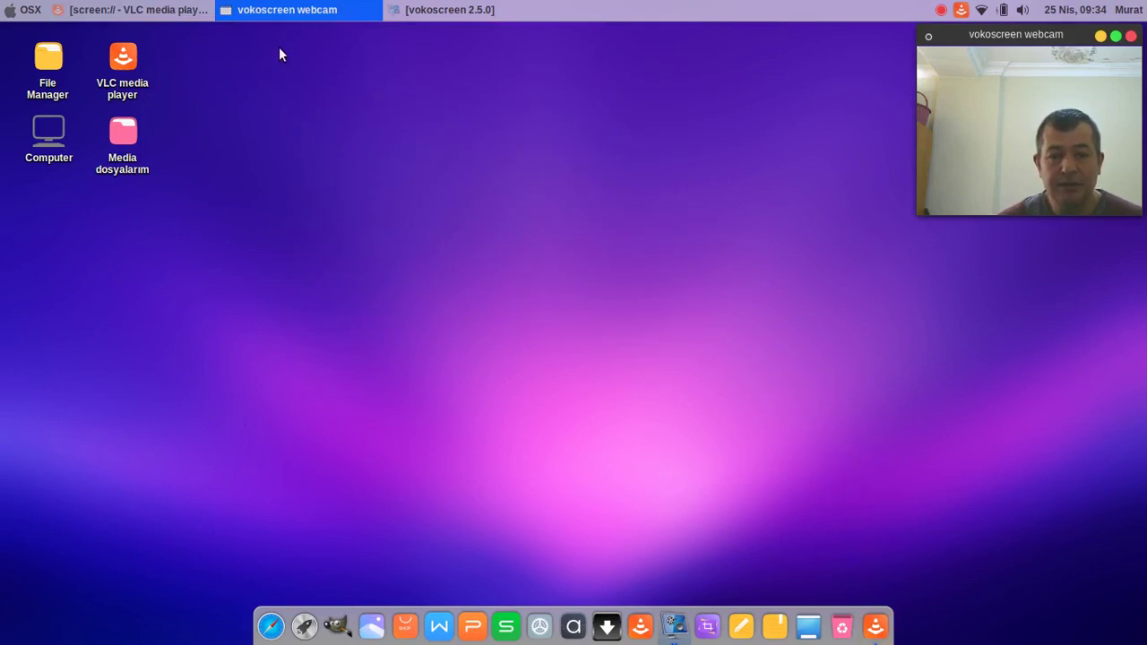
# Perform sample selections on the empty desktop for the recording and open the Videos folder in the file manager
pyautogui.moveTo(261, 124); pyautogui.dragTo(918, 482)
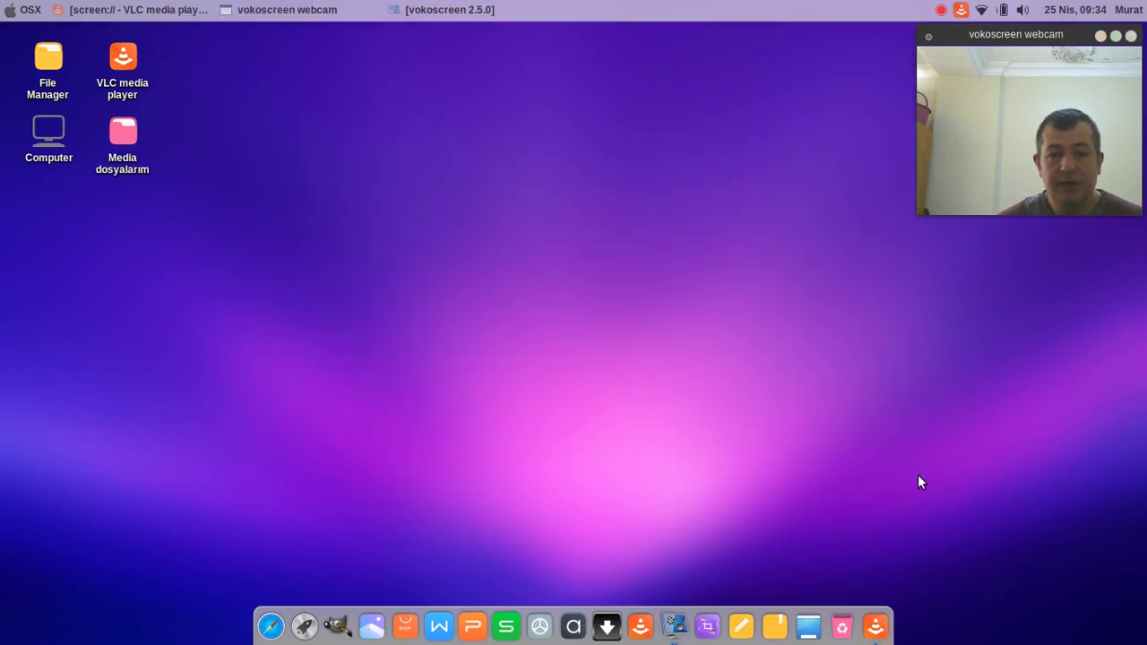
pyautogui.rightClick(444, 172)
pyautogui.click(523, 143)
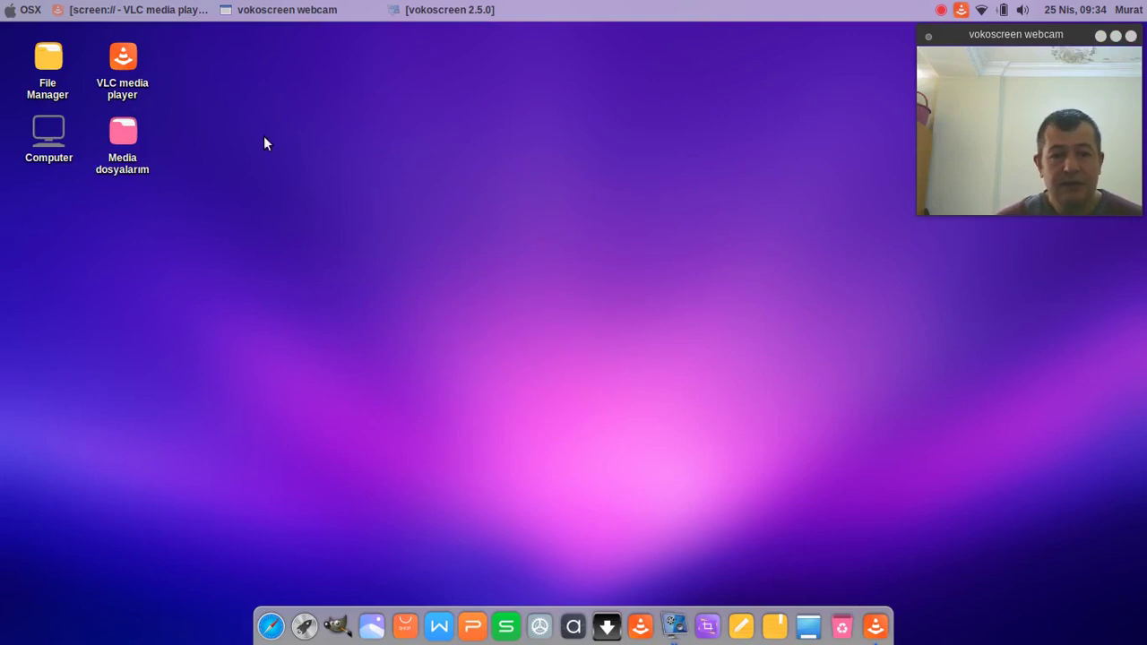
pyautogui.moveTo(253, 105); pyautogui.dragTo(921, 448)
pyautogui.doubleClick(48, 59)
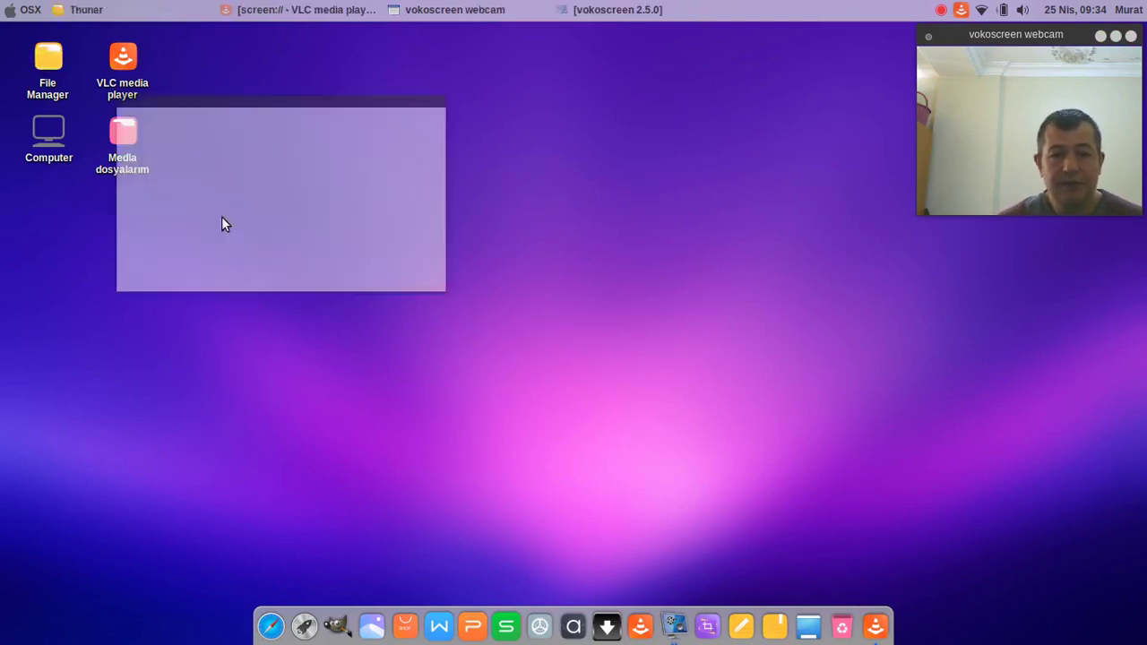
pyautogui.doubleClick(324, 304)
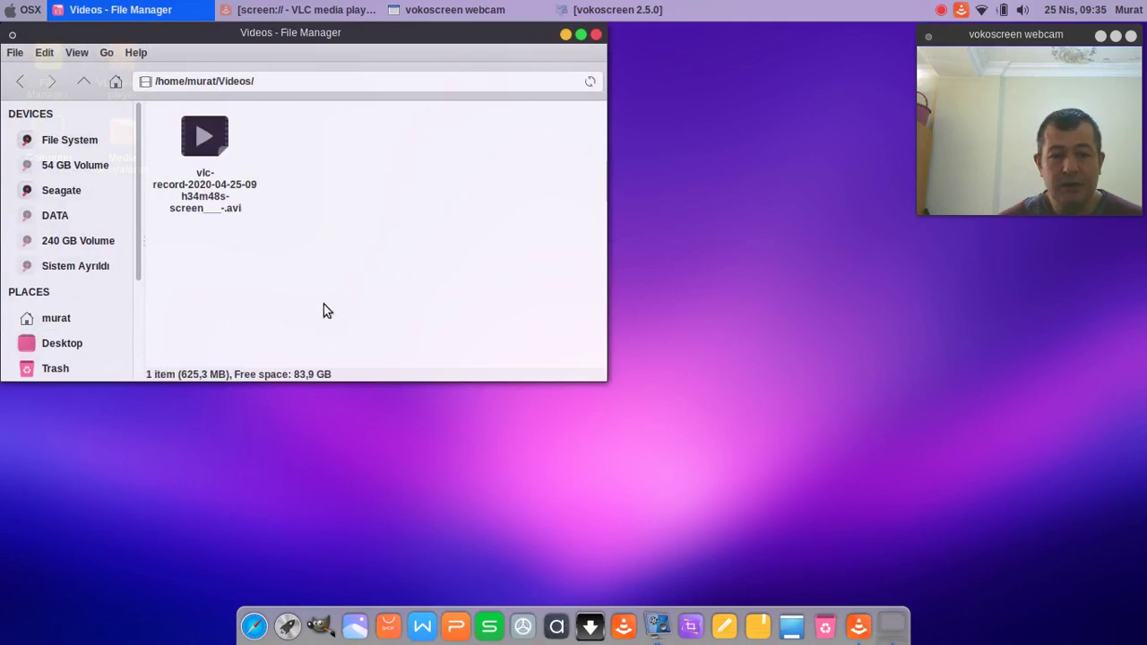
# Restore the VLC window, stop the desktop capture and close the player
pyautogui.click(300, 10)
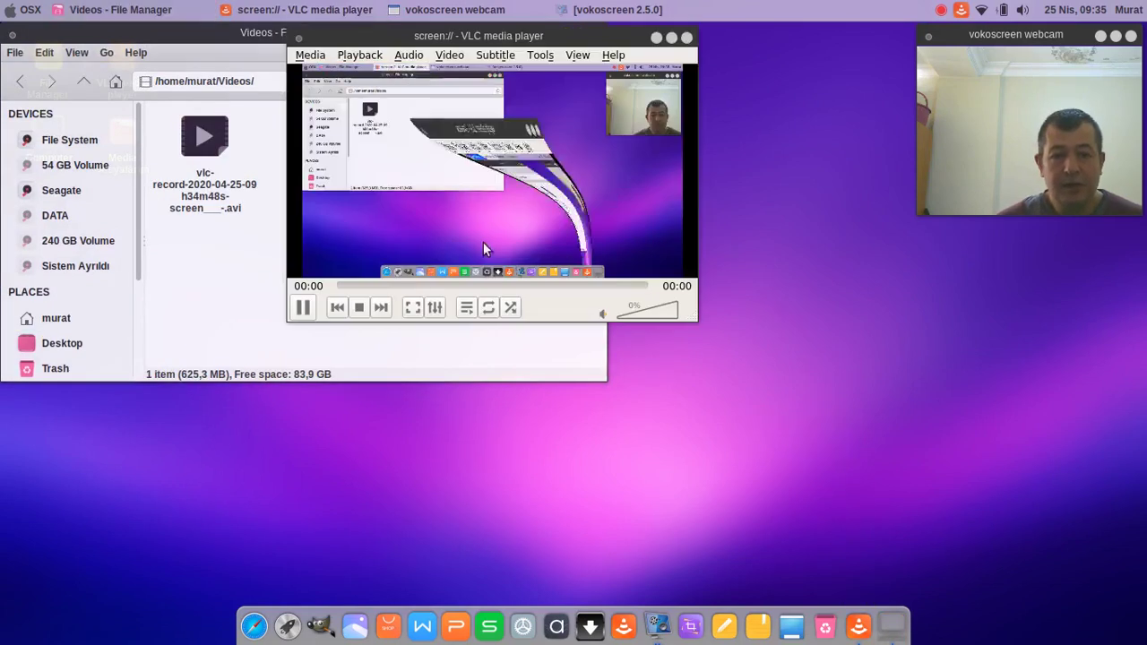
pyautogui.click(358, 308)
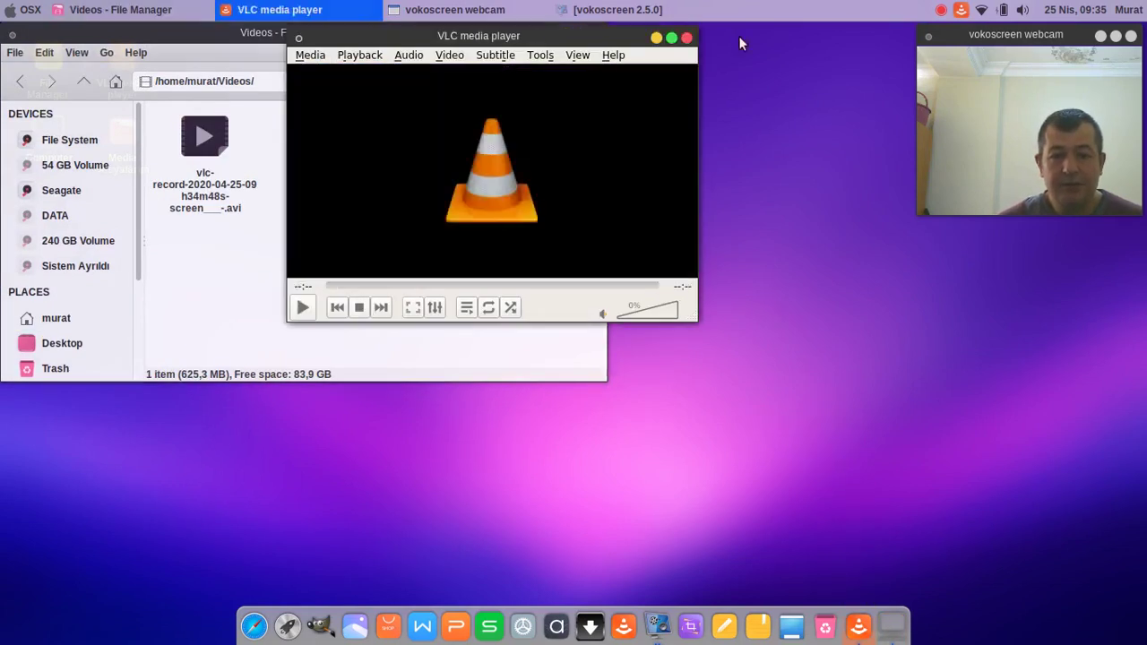
pyautogui.click(686, 38)
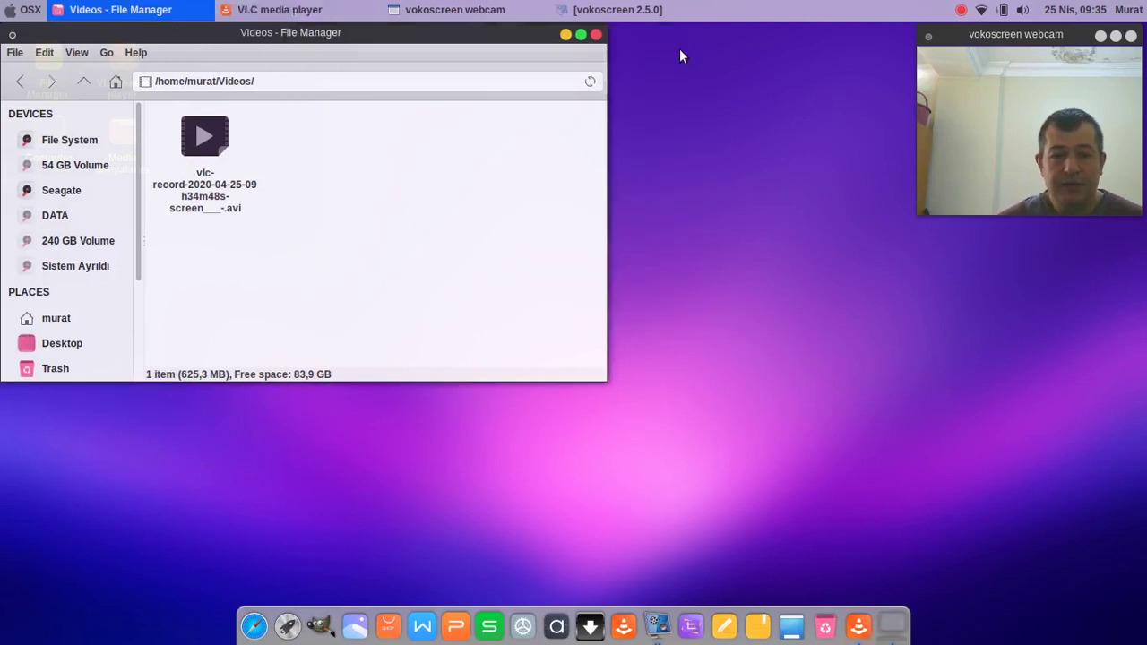
pyautogui.rightClick(232, 198)
pyautogui.click(269, 203)
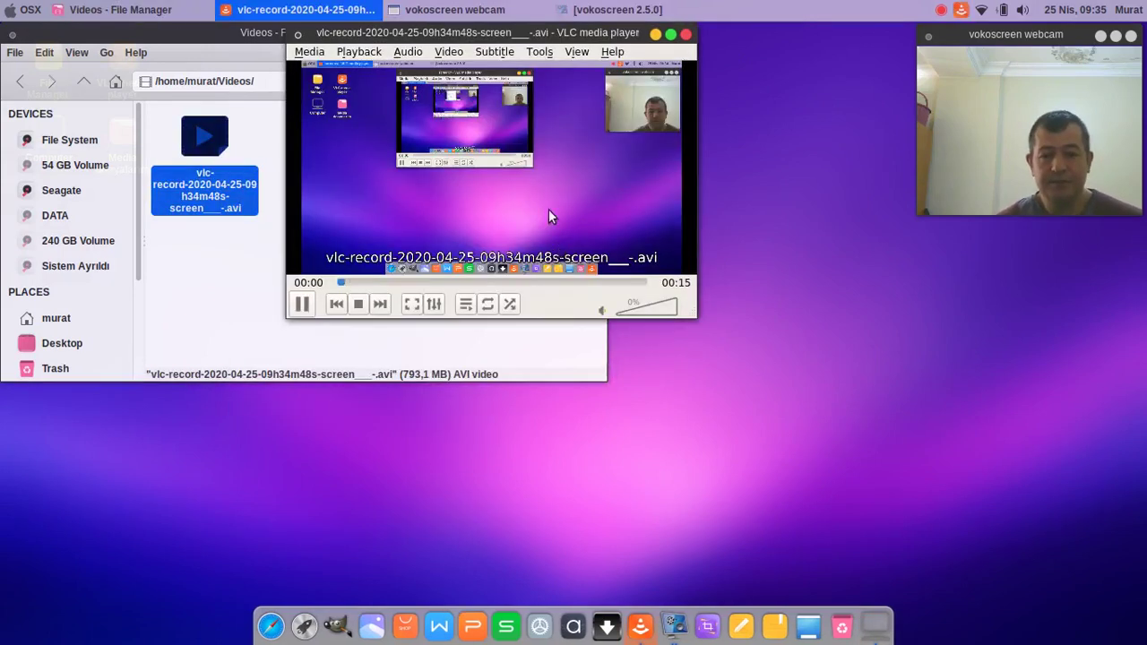
pyautogui.doubleClick(550, 216)
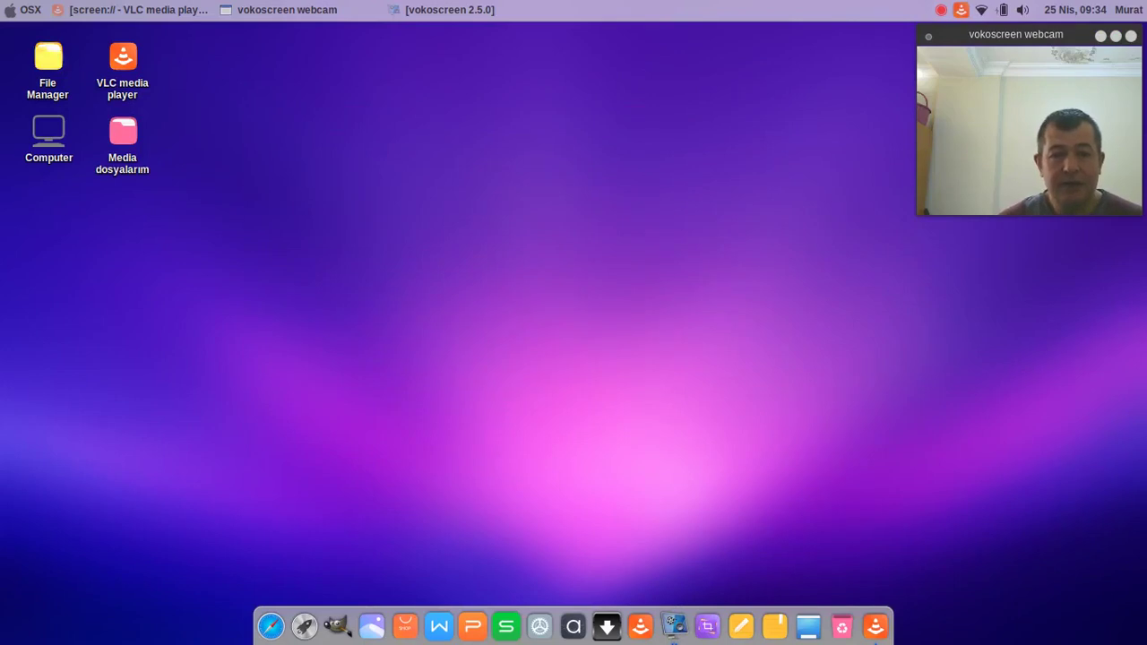
pyautogui.doubleClick(318, 296)
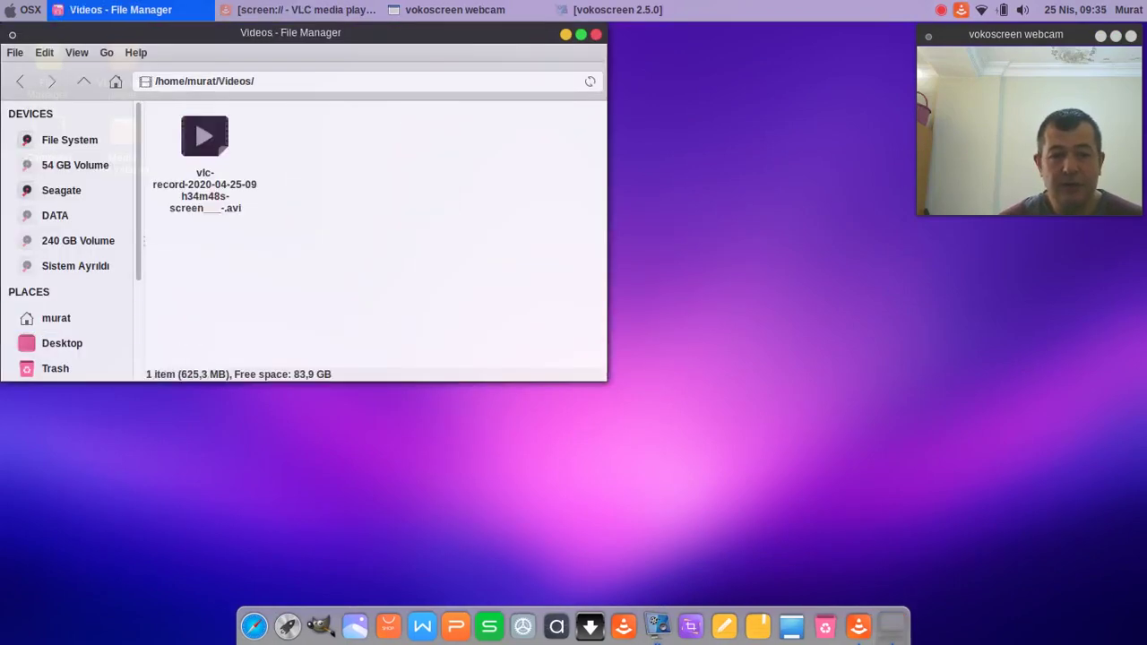
pyautogui.click(305, 9)
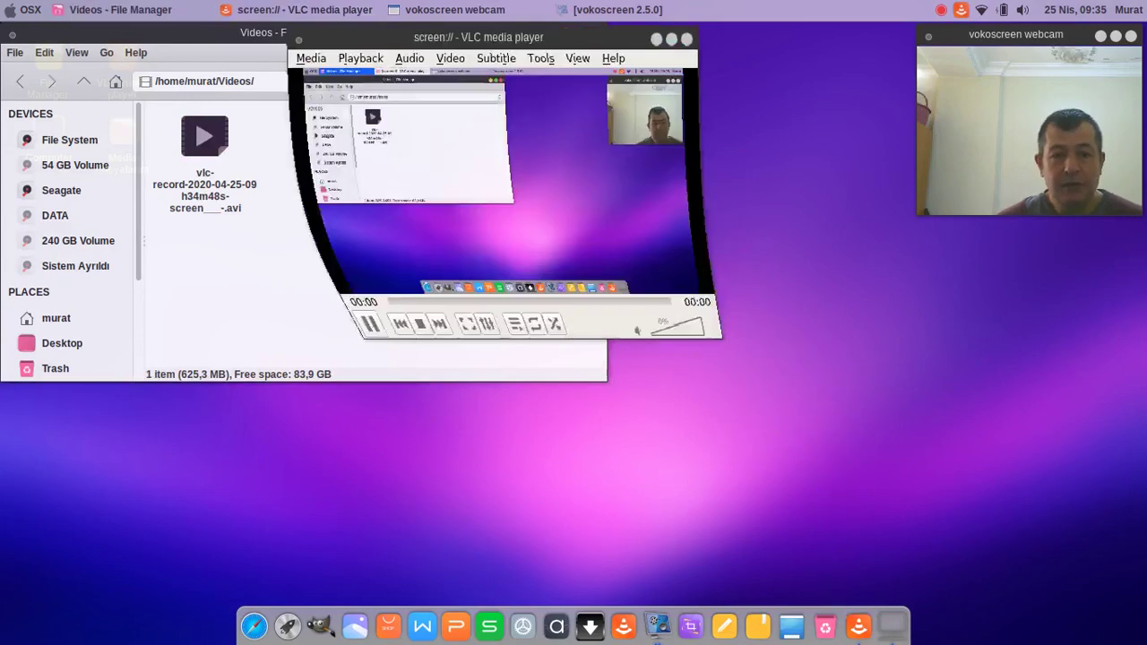
pyautogui.moveTo(204, 144); pyautogui.dragTo(549, 209)
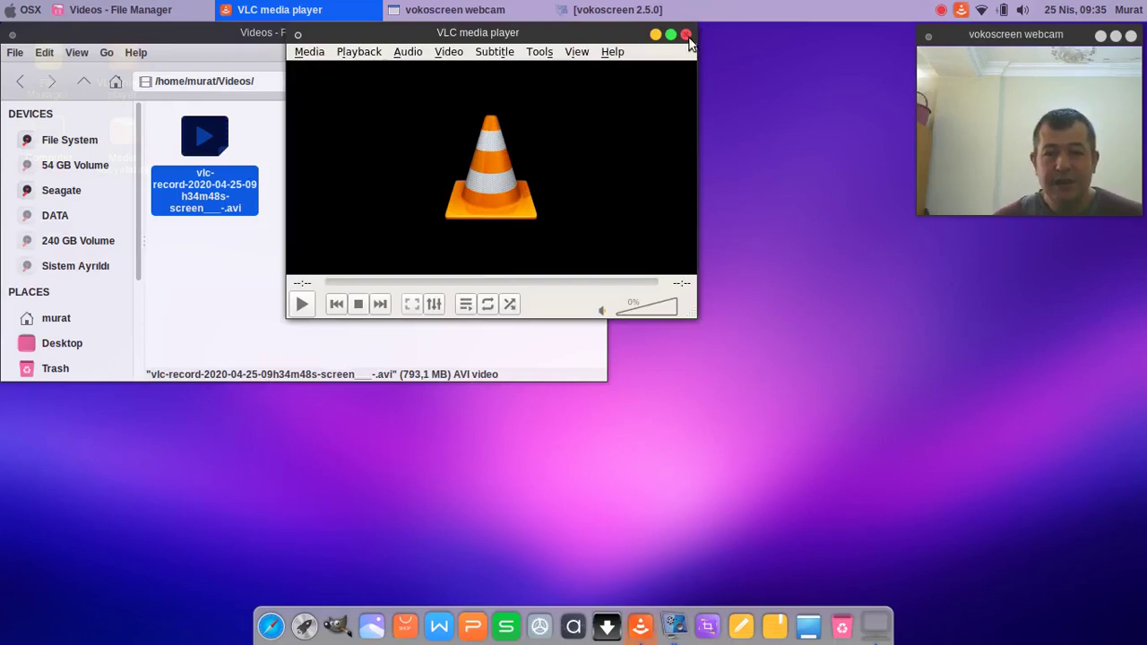
# Open the capture device settings in VLC again and choose Desktop as the capture mode
pyautogui.click(303, 54)
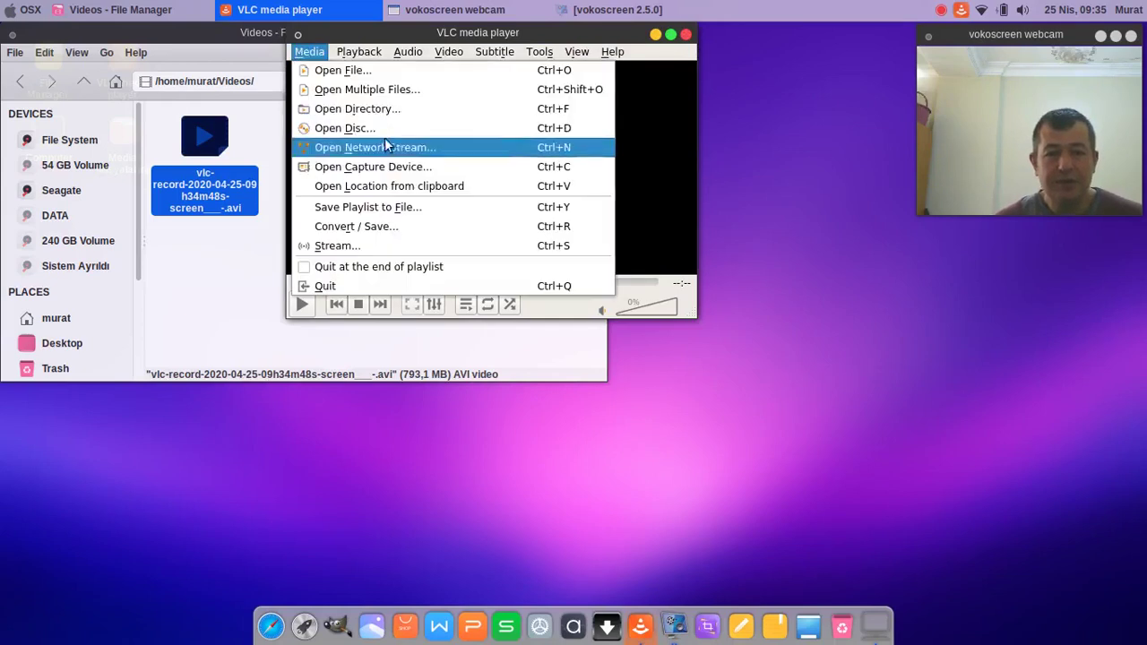
pyautogui.click(401, 166)
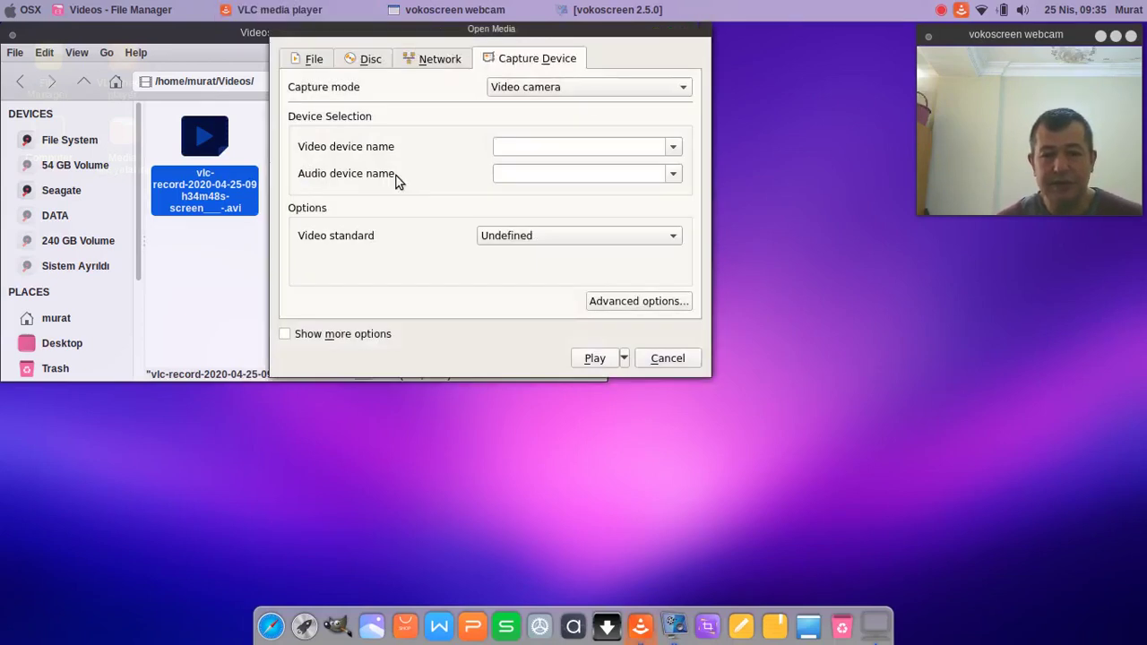
pyautogui.click(591, 87)
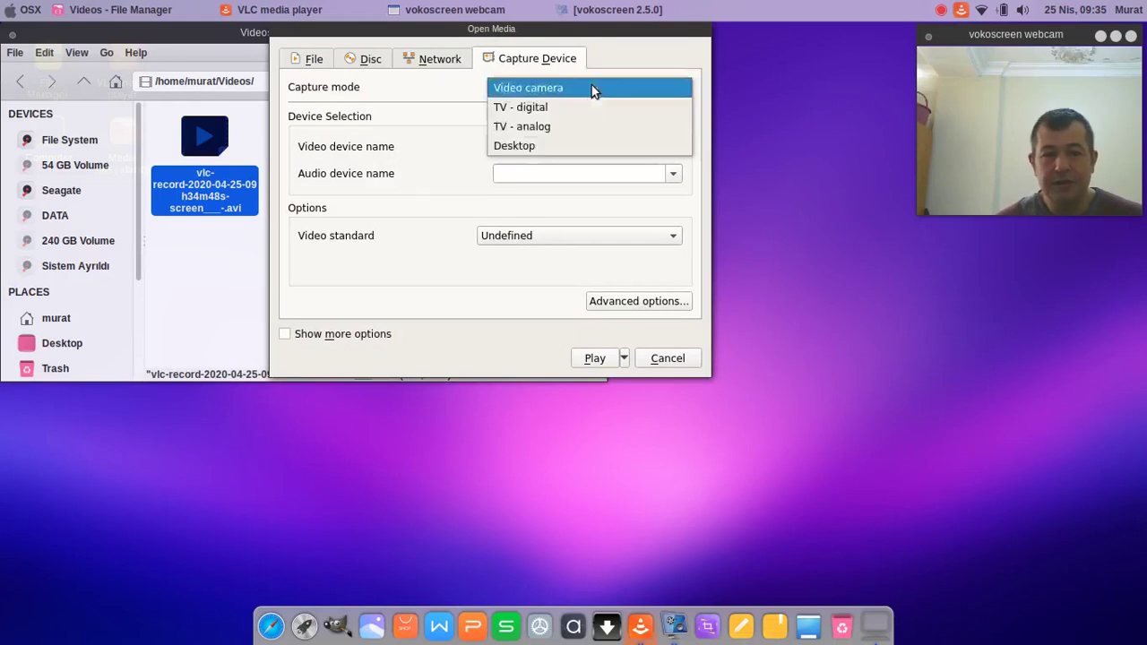
pyautogui.click(578, 146)
# Try a capture frame rate of 30 f/s and change it to 35 f/s
pyautogui.click(608, 272)
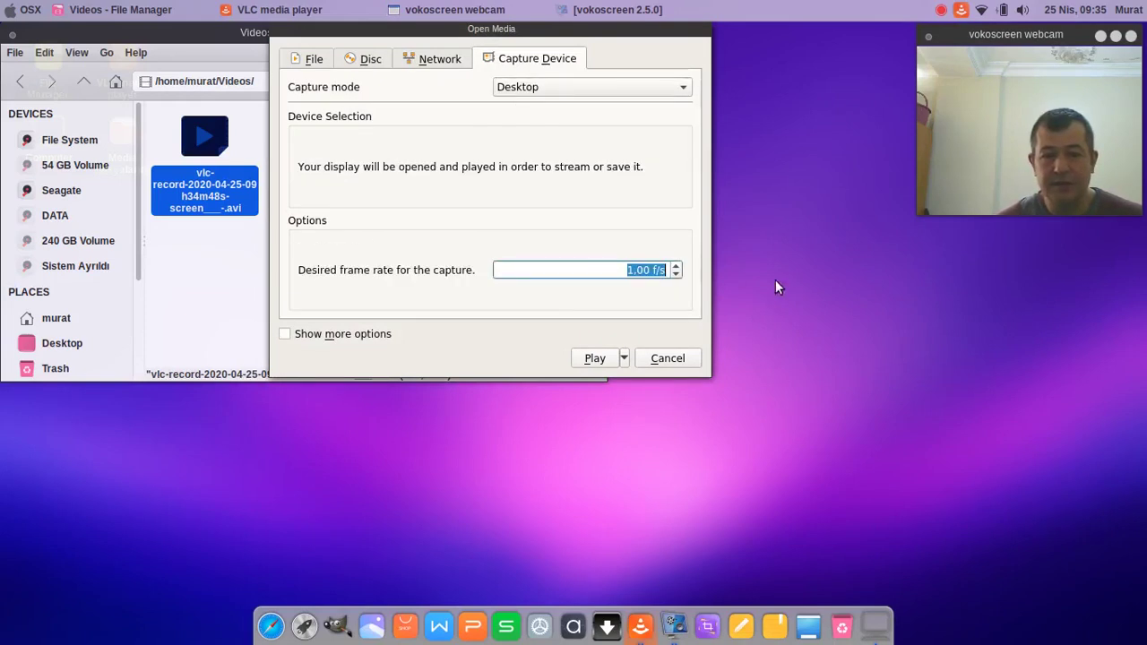
pyautogui.click(632, 270)
pyautogui.doubleClick(627, 270)
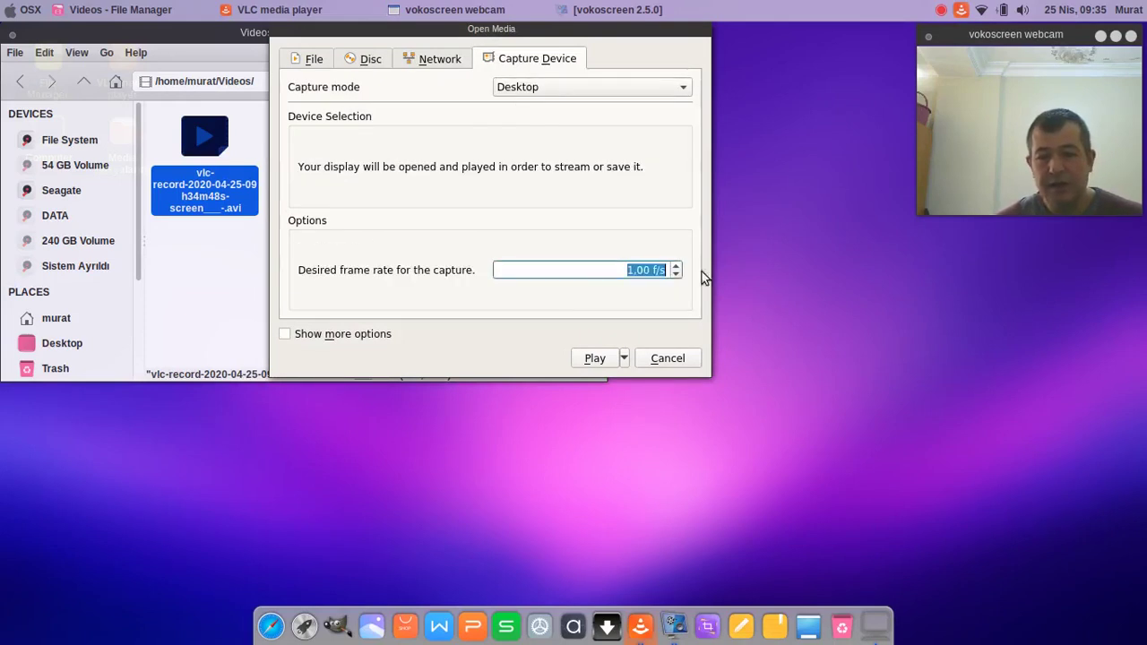
pyautogui.click(634, 272)
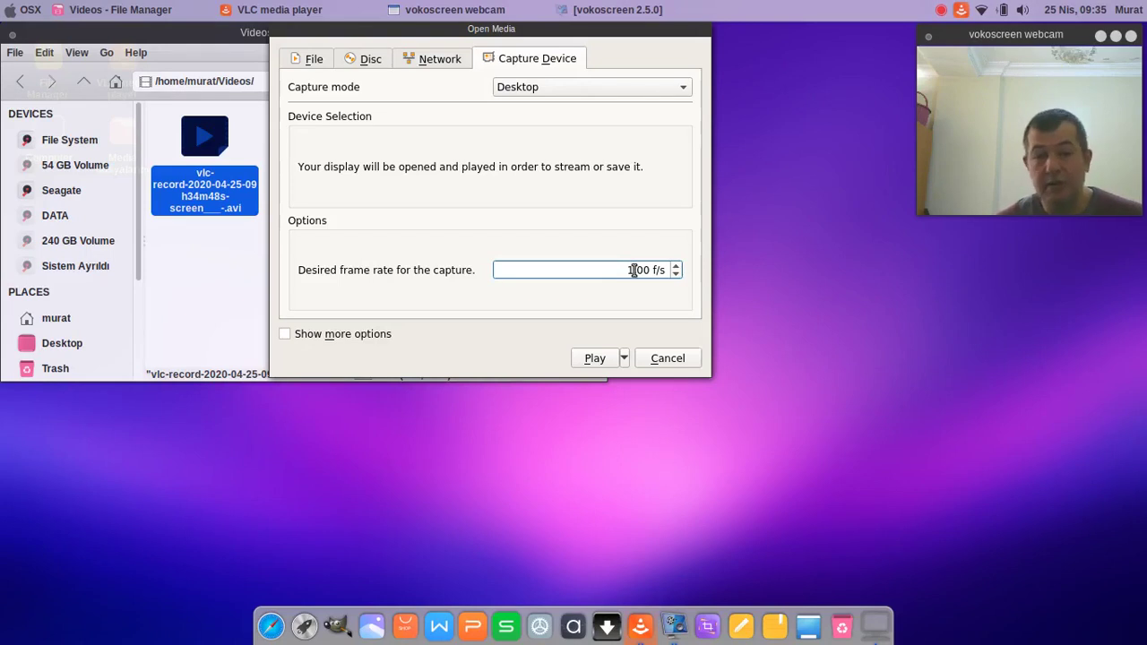
pyautogui.moveTo(634, 270); pyautogui.dragTo(620, 267)
pyautogui.write('30')
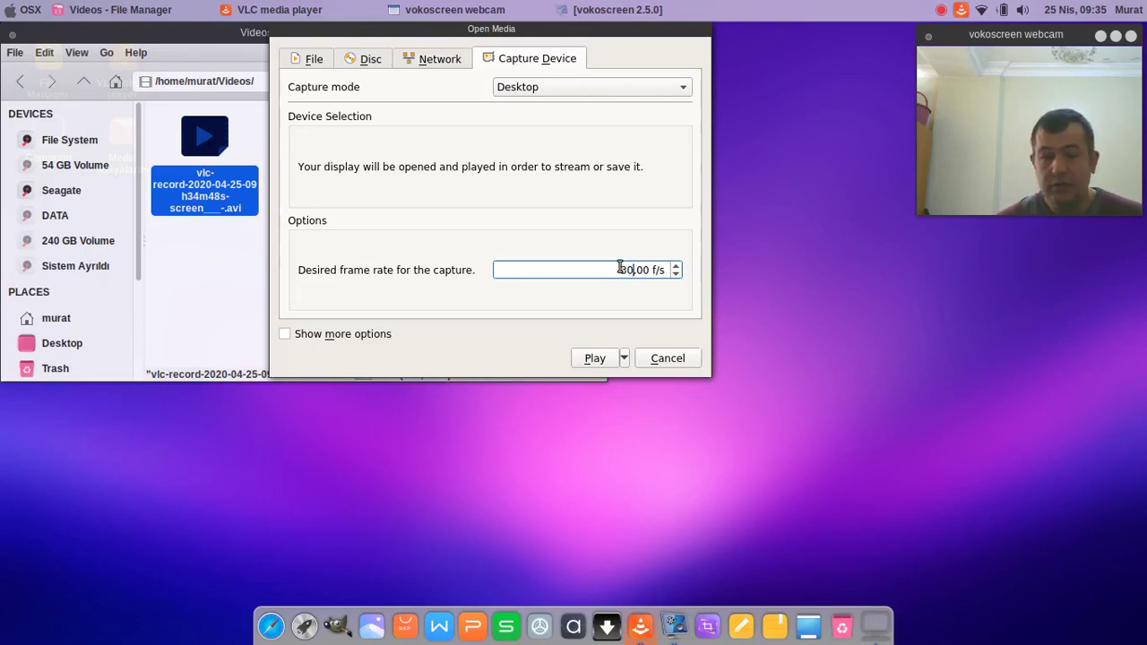
pyautogui.press('BackSpace')
pyautogui.write('5')
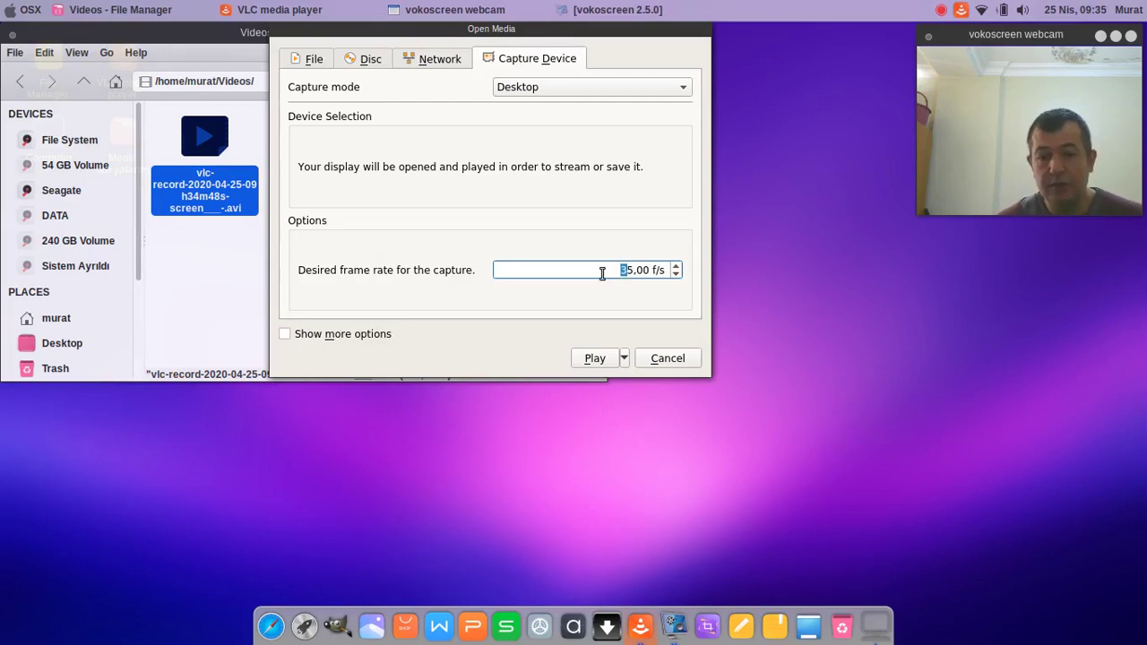
# Set the capture frame rate to 12 f/s and cancel the capture device settings
pyautogui.moveTo(607, 271)
pyautogui.mouseDown()
pyautogui.moveTo(655, 269)
pyautogui.moveTo(614, 269)
pyautogui.mouseUp()
pyautogui.click(631, 269)
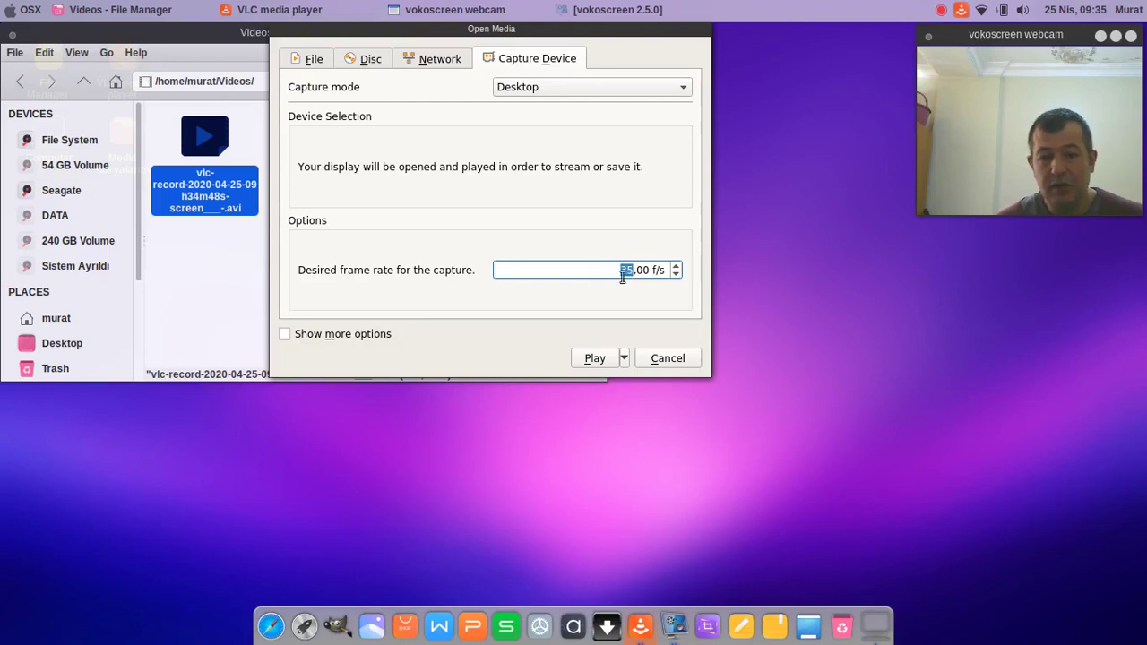
pyautogui.write('1')
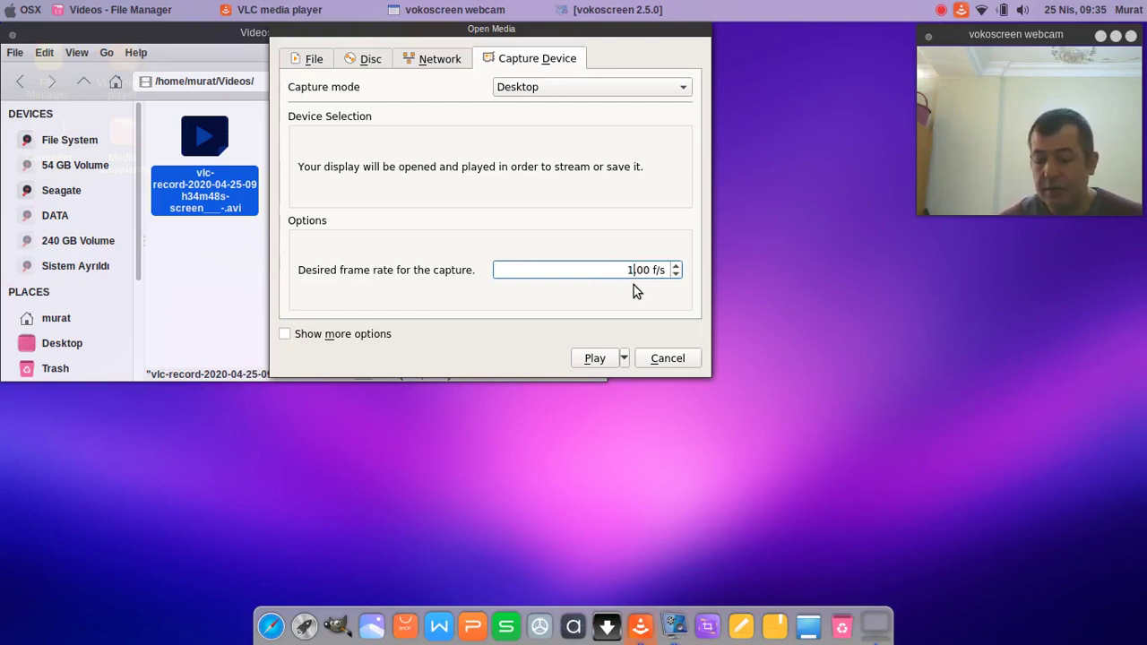
pyautogui.write('2')
pyautogui.click(670, 359)
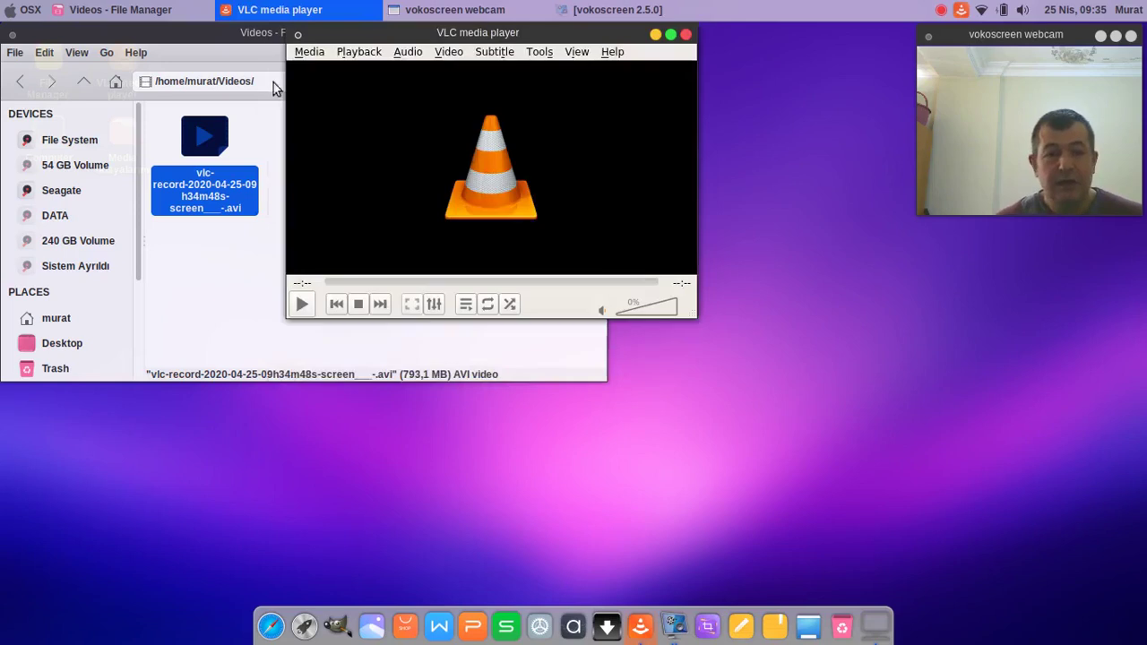
# Move the Videos folder window down so it no longer covers the desktop icons
pyautogui.moveTo(220, 34); pyautogui.dragTo(280, 277)
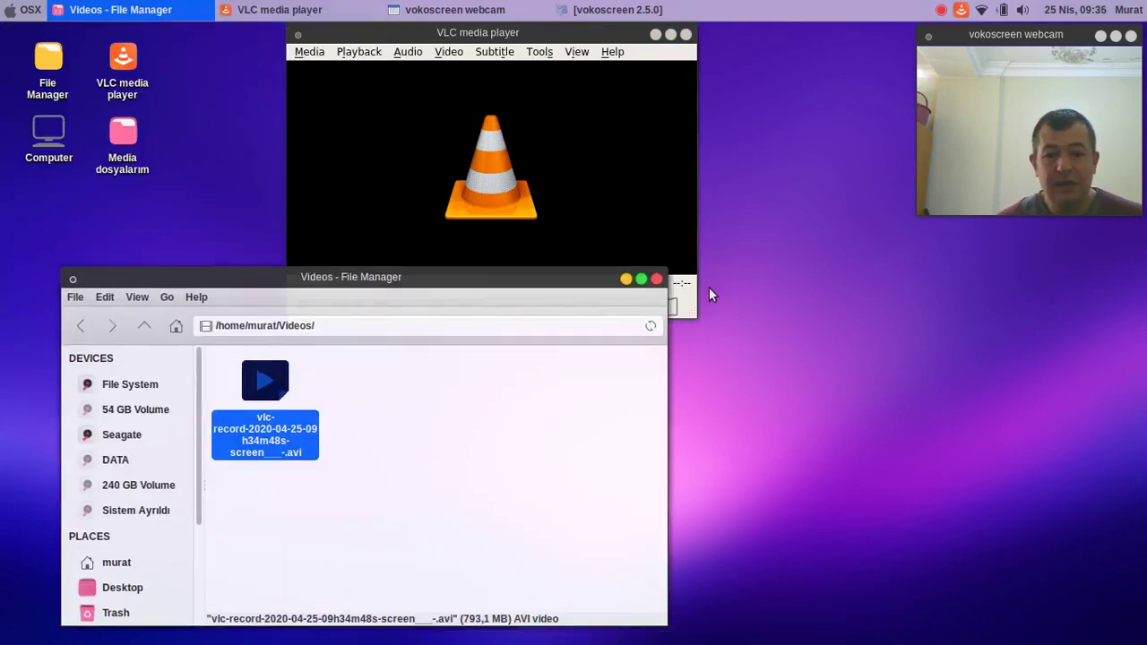
# Close the Videos folder, open the Media dosyalarım folder from the desktop and move its window clear of the VLC player
pyautogui.click(658, 281)
pyautogui.doubleClick(135, 161)
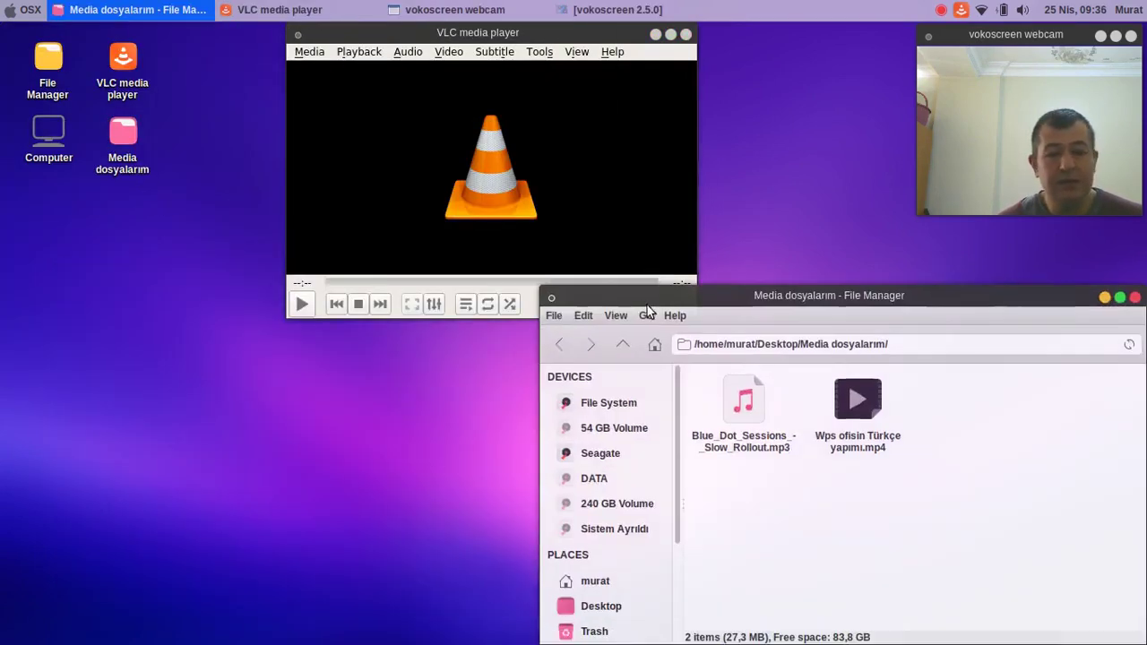
pyautogui.moveTo(672, 295); pyautogui.dragTo(302, 307)
pyautogui.moveTo(409, 506); pyautogui.dragTo(493, 494)
pyautogui.click(489, 457)
pyautogui.press('Left')
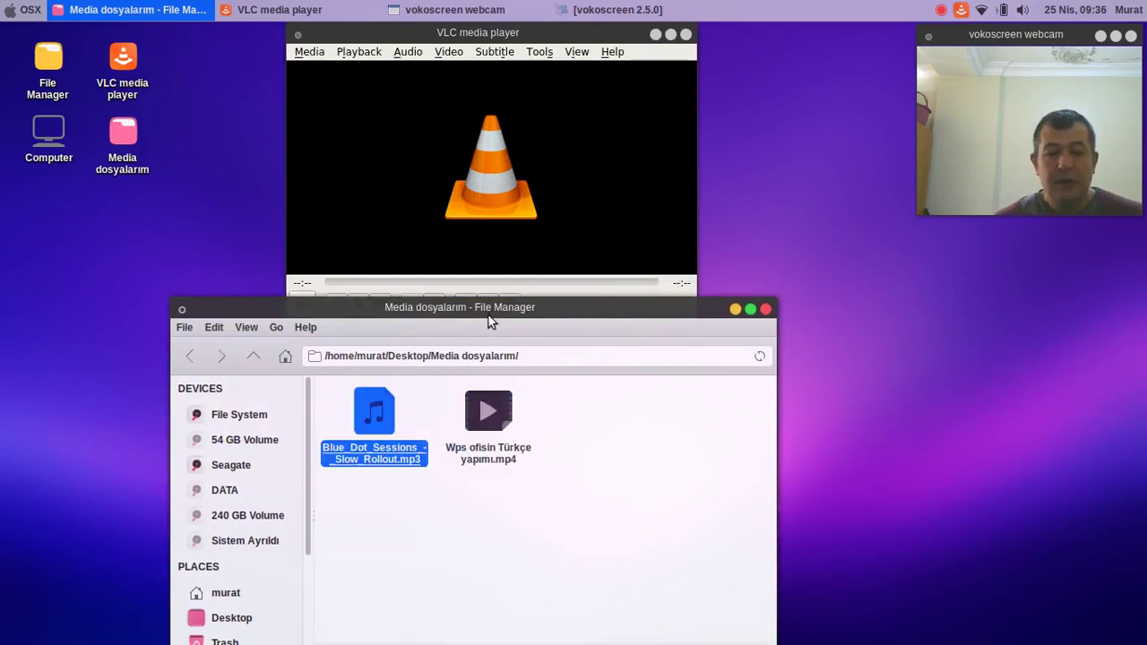
pyautogui.moveTo(488, 315); pyautogui.dragTo(905, 324)
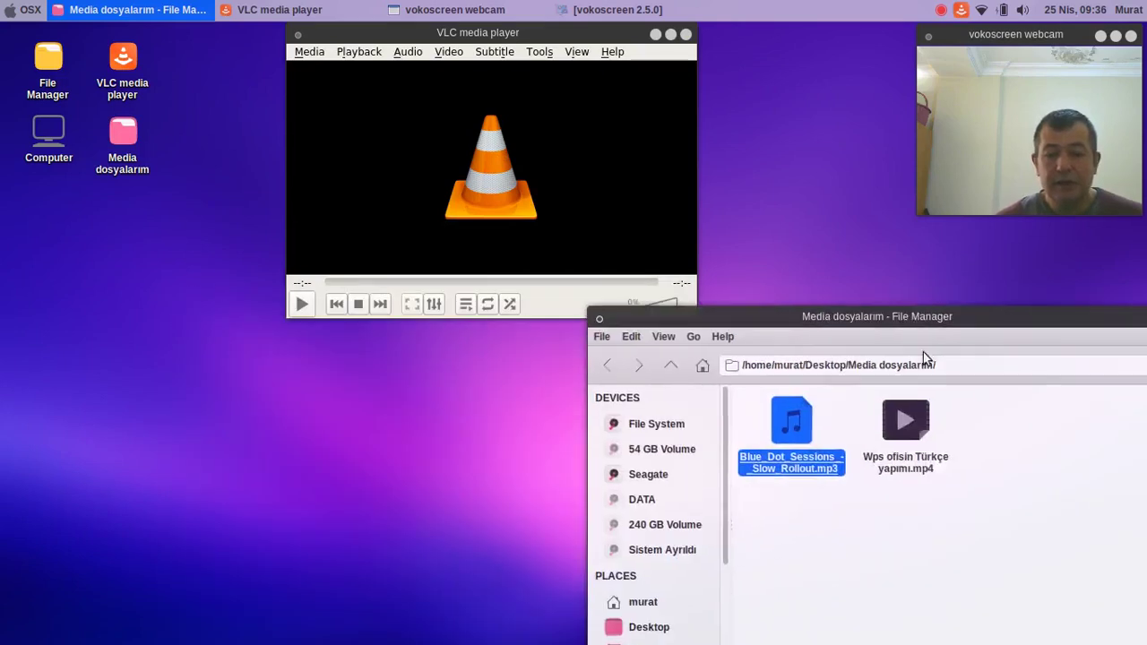
# Clear the selection of the MP3 file and select the video Wps ofisin Türkçe yapımı.mp4
pyautogui.click(964, 545)
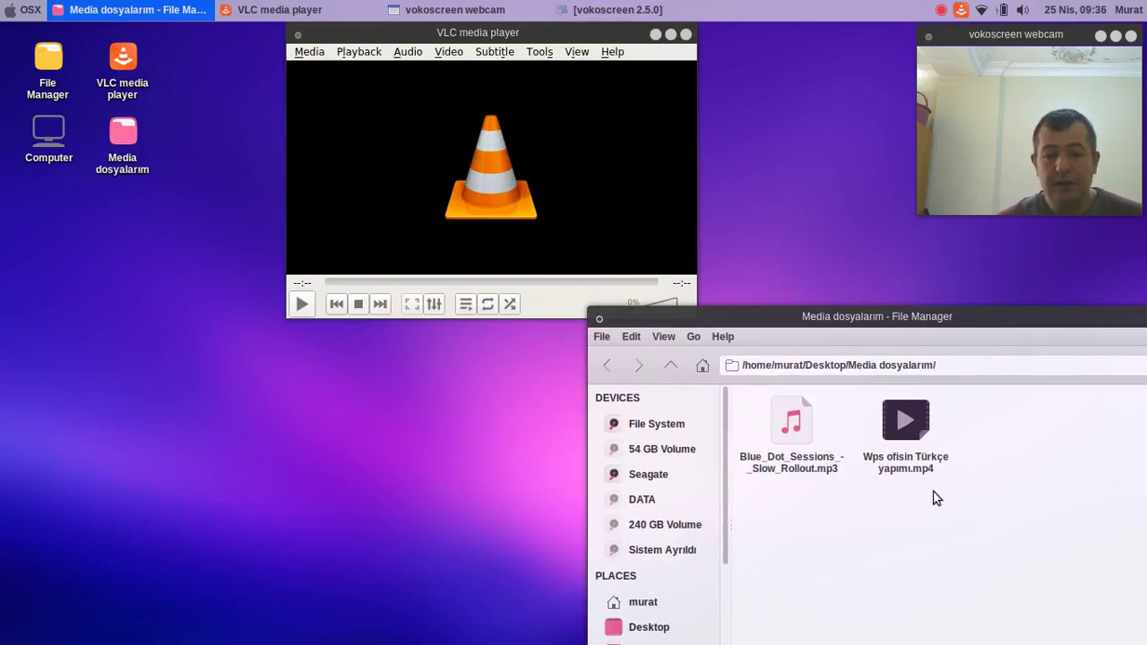
pyautogui.moveTo(937, 494); pyautogui.dragTo(683, 463)
pyautogui.click(890, 514)
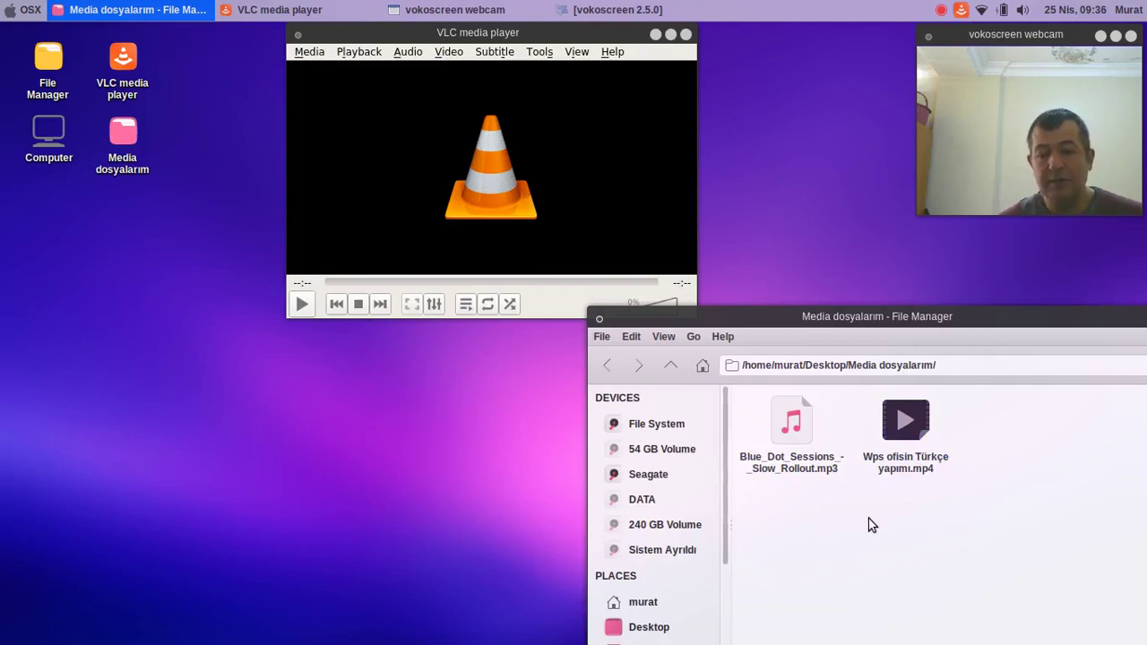
pyautogui.moveTo(916, 524); pyautogui.dragTo(914, 470)
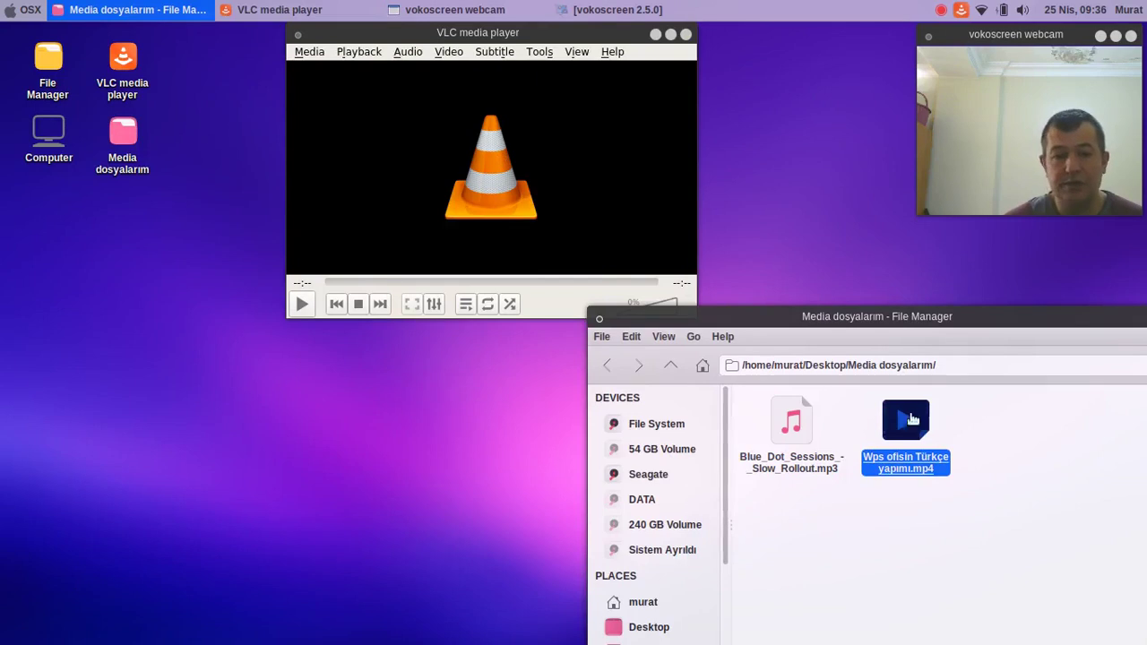
# Open VLC's Convert / Save dialog and add Wps ofisin Türkçe yapımı.mp4 from the folder as the source file
pyautogui.moveTo(560, 38); pyautogui.dragTo(494, 38)
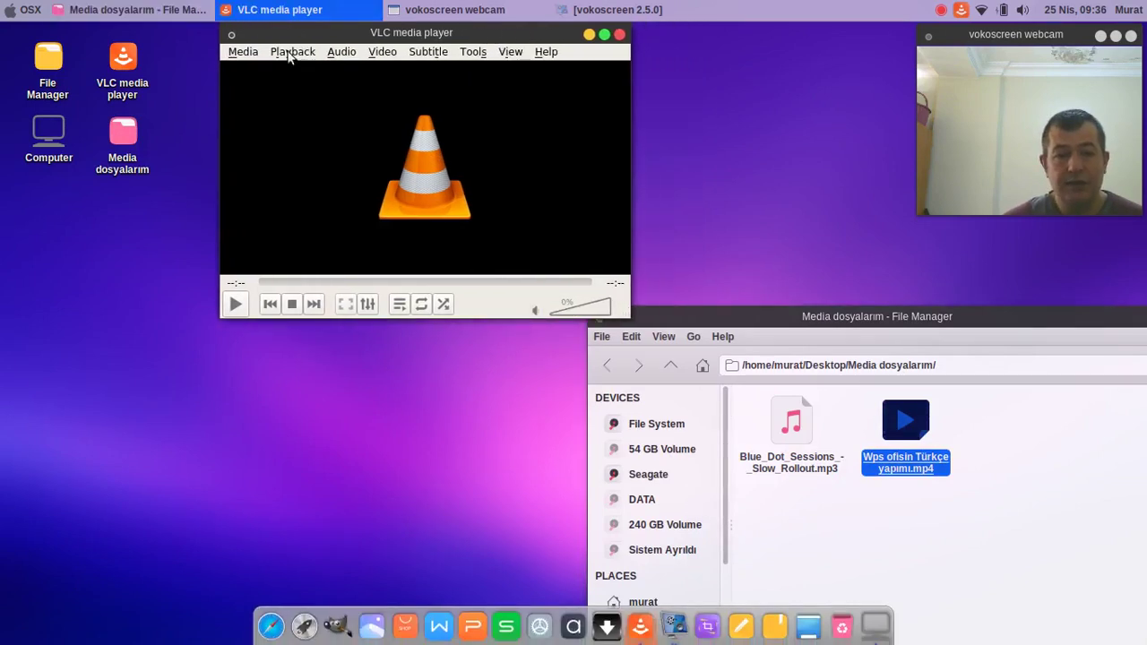
pyautogui.click(242, 54)
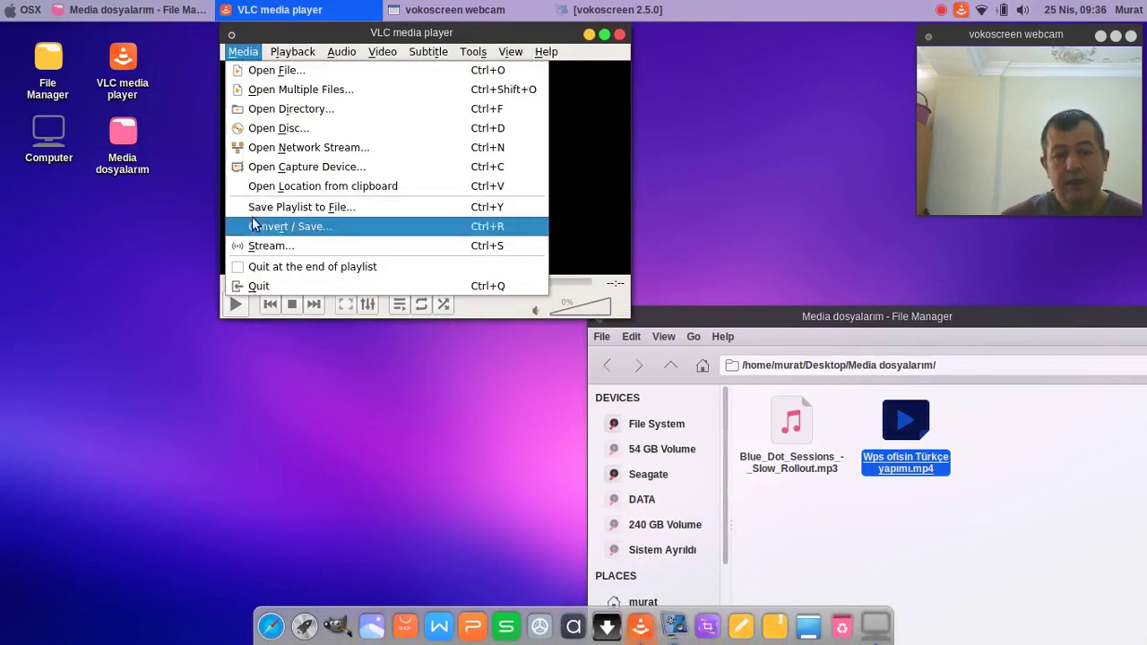
pyautogui.click(321, 226)
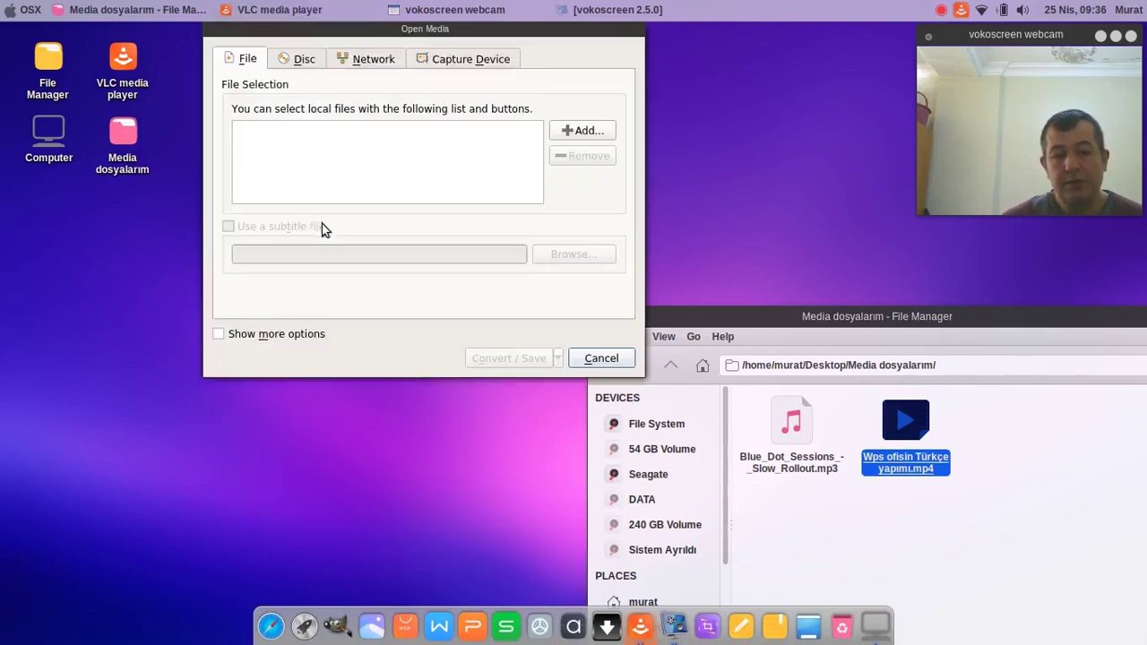
pyautogui.moveTo(919, 434); pyautogui.dragTo(440, 153)
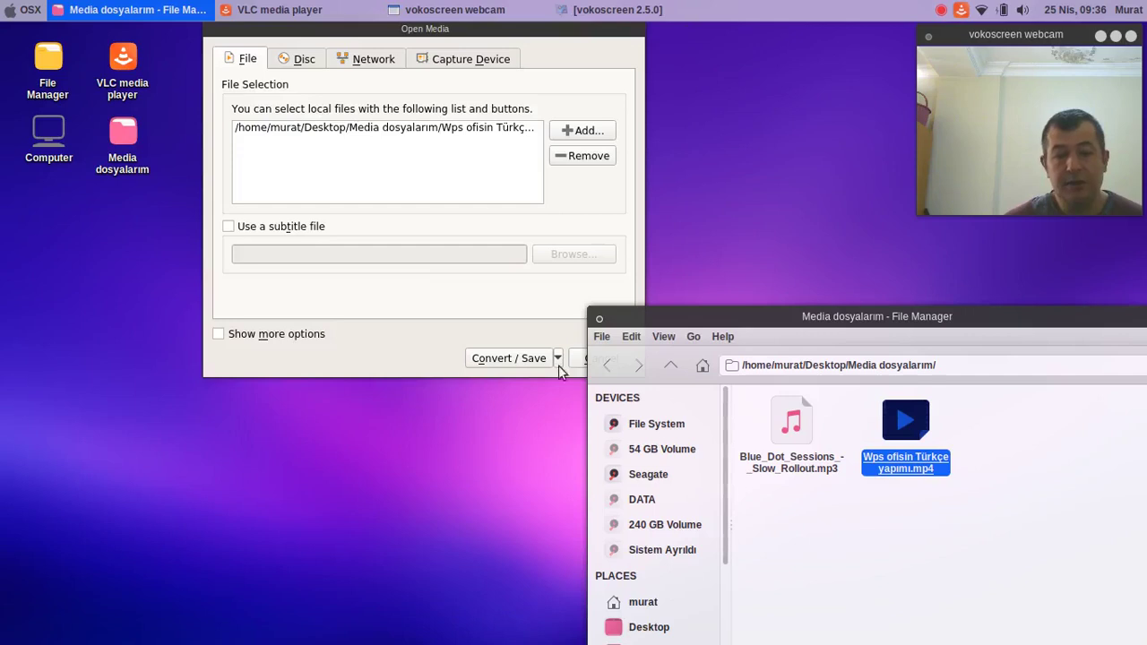
# Proceed to the conversion settings for the video and choose the Audio - MP3 profile
pyautogui.click(513, 358)
pyautogui.click(525, 250)
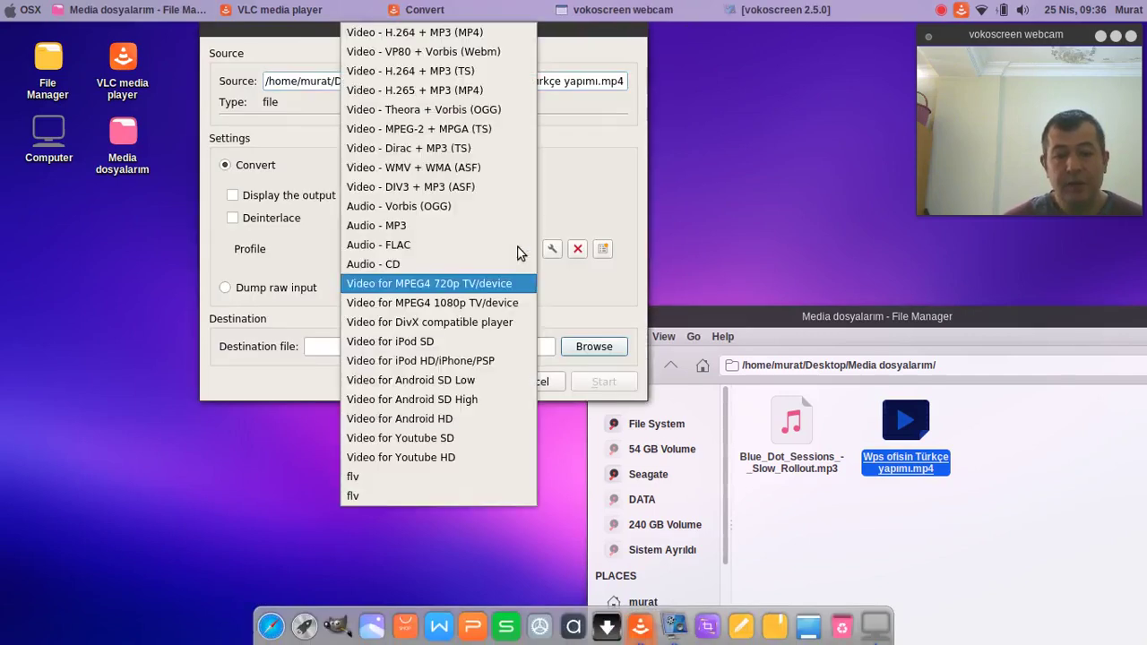
pyautogui.click(439, 224)
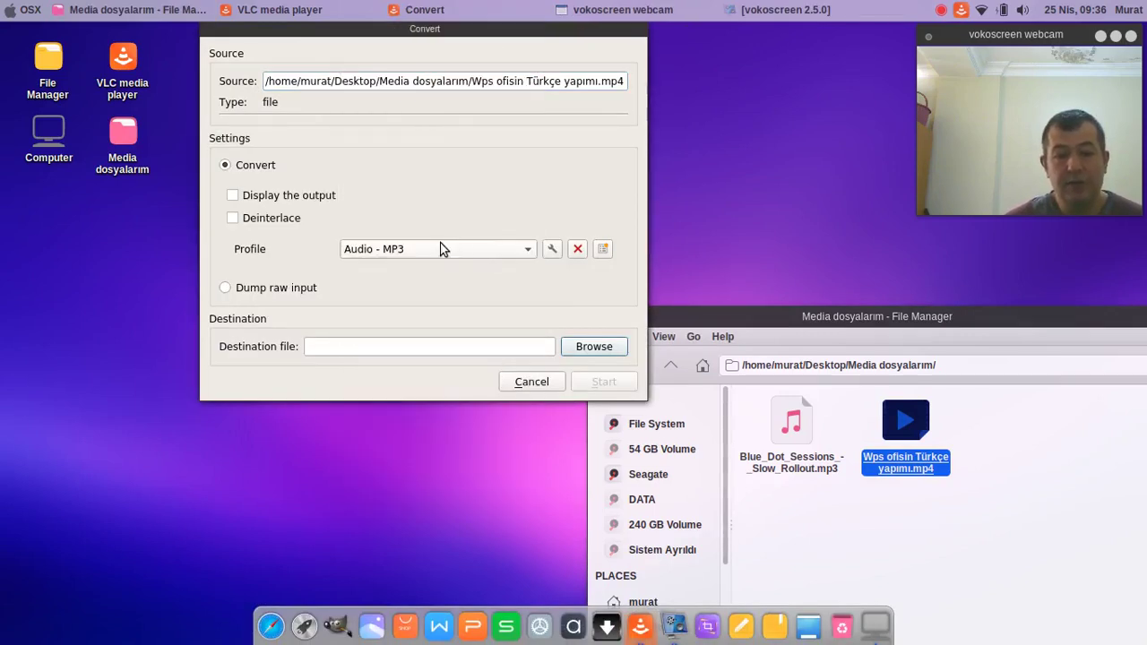
# Check the source video's audio information, such as bitrate and sample rate, in its file properties
pyautogui.rightClick(909, 458)
pyautogui.click(952, 443)
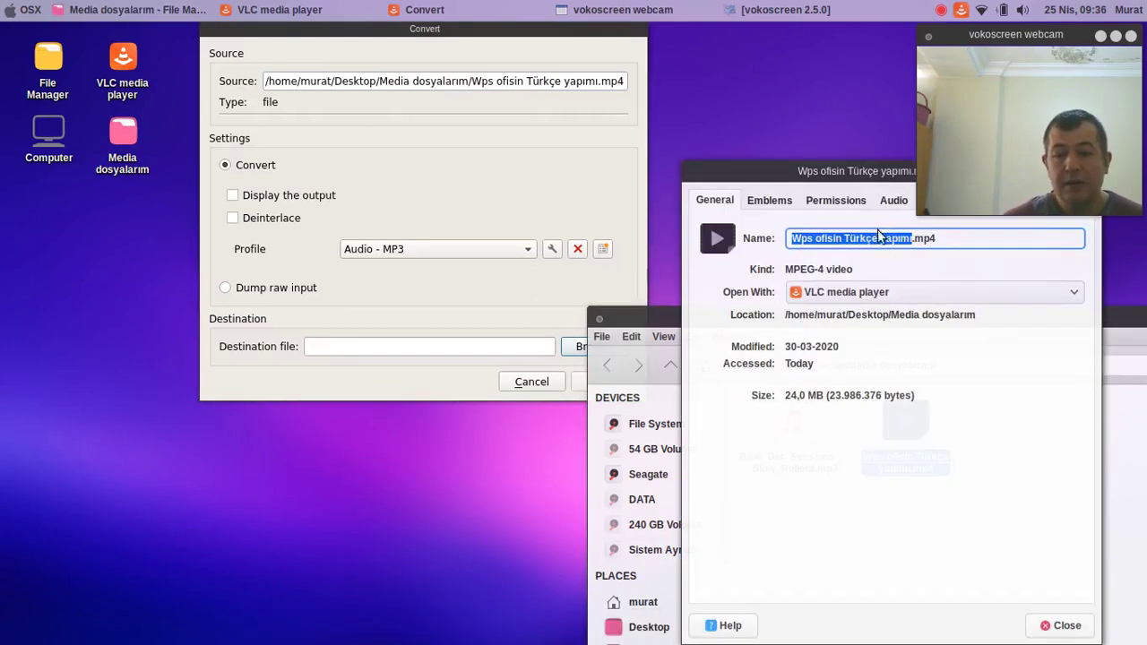
pyautogui.click(893, 200)
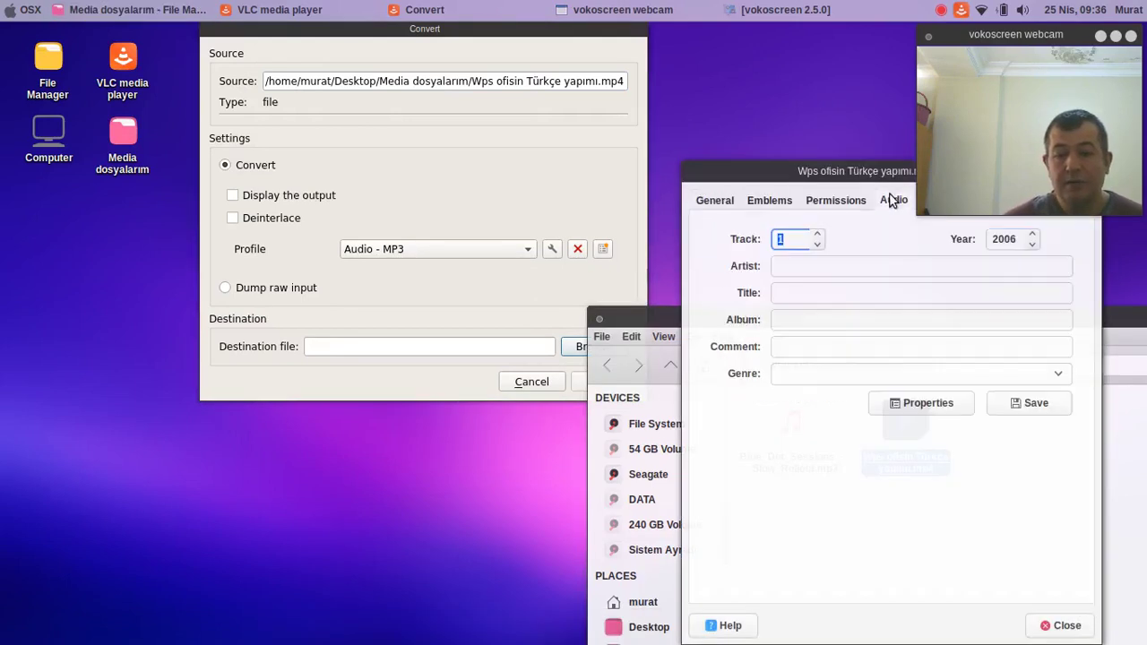
pyautogui.click(919, 408)
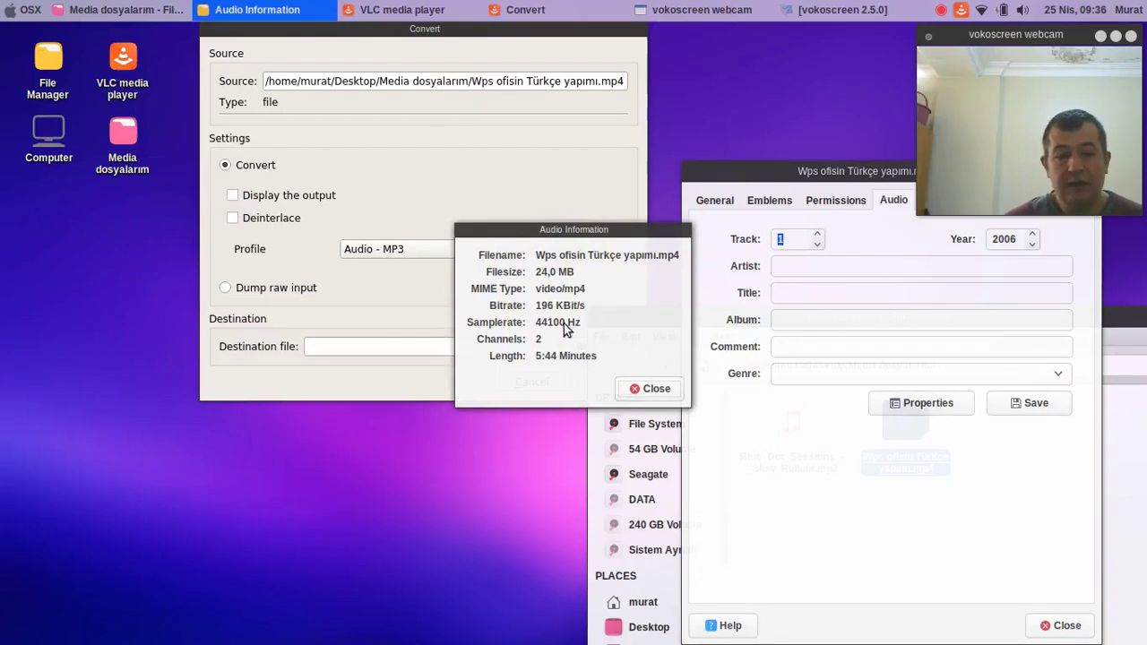
pyautogui.click(657, 388)
# Edit the Audio - MP3 profile to an audio bitrate of 196 kb/s, check its codec and encapsulation settings, and save it
pyautogui.click(551, 248)
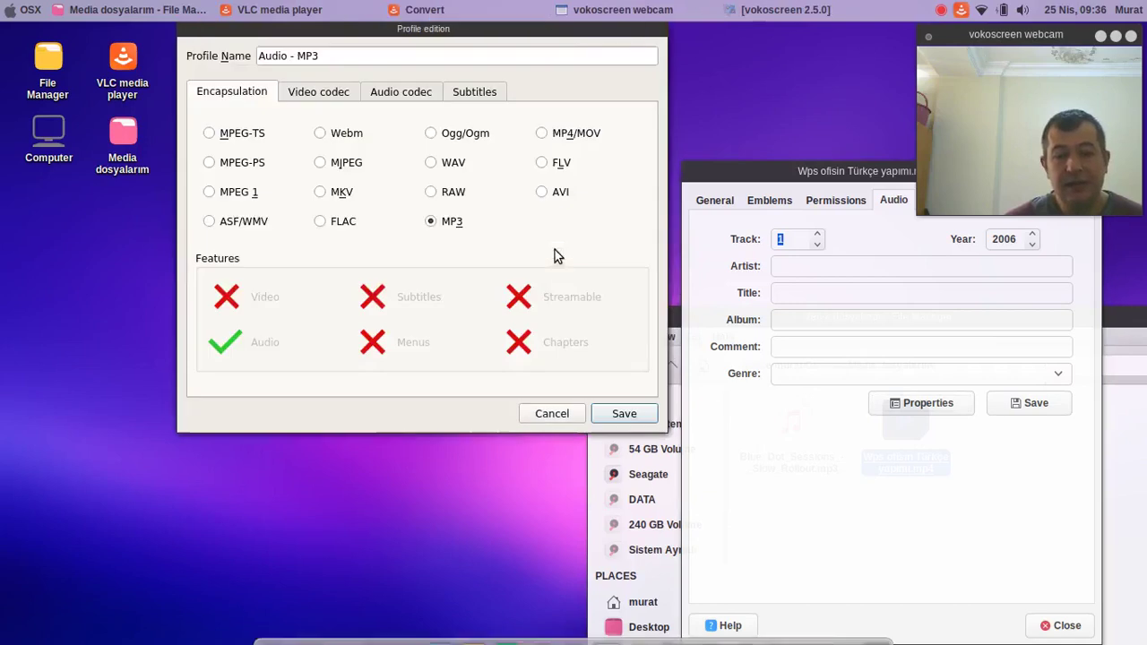
pyautogui.click(395, 93)
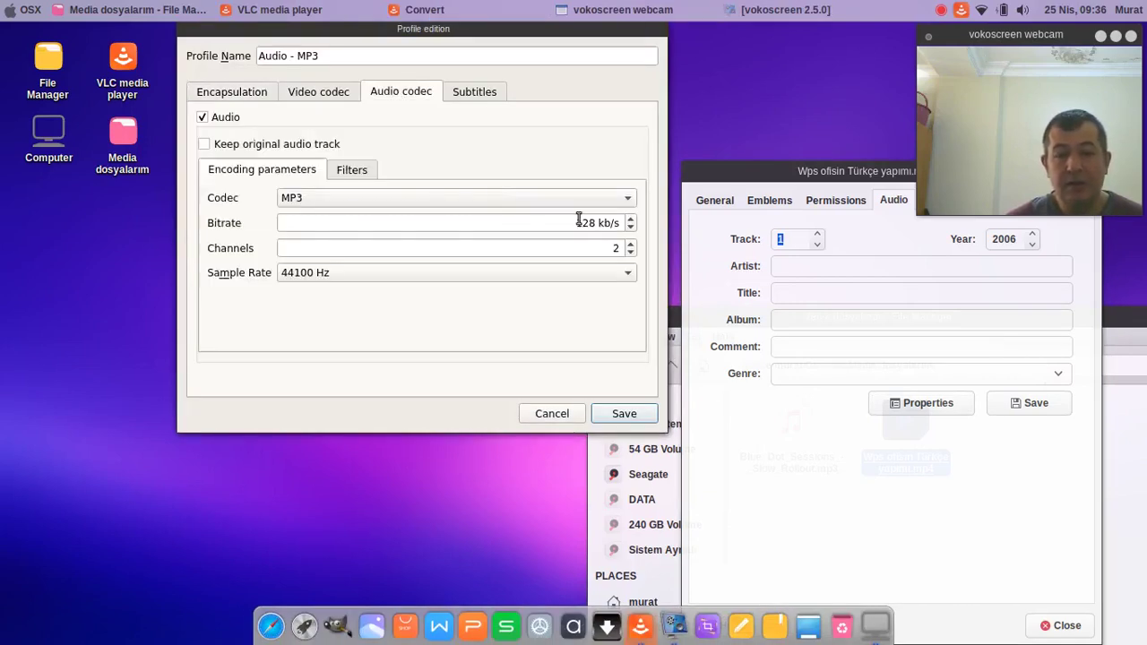
pyautogui.moveTo(595, 222); pyautogui.dragTo(471, 219)
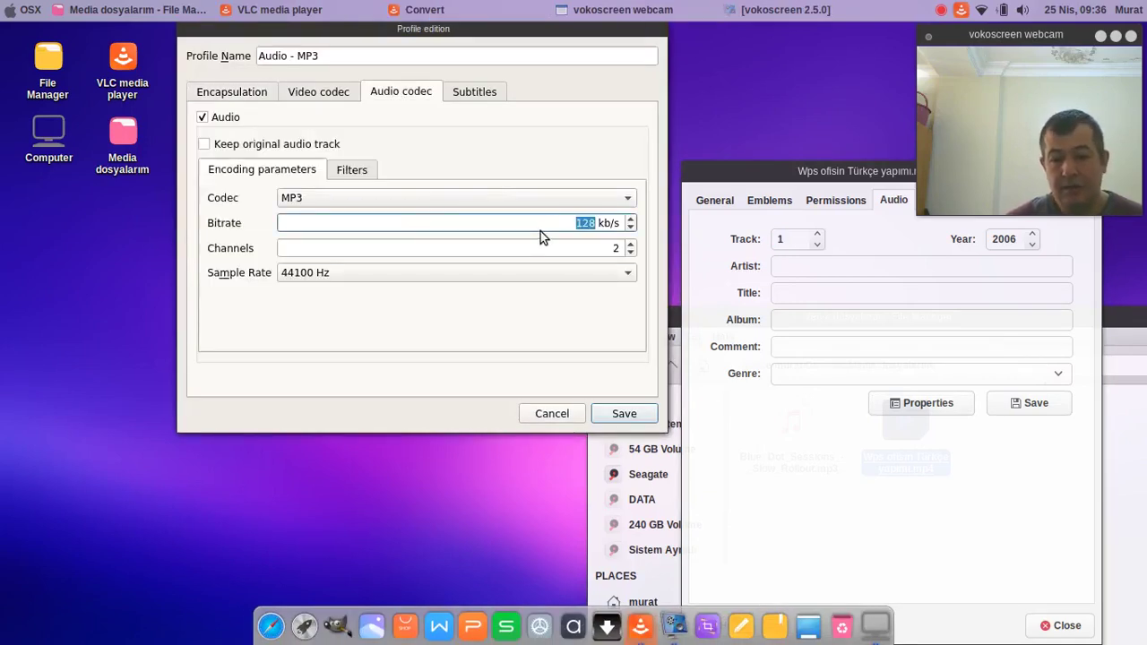
pyautogui.write('196')
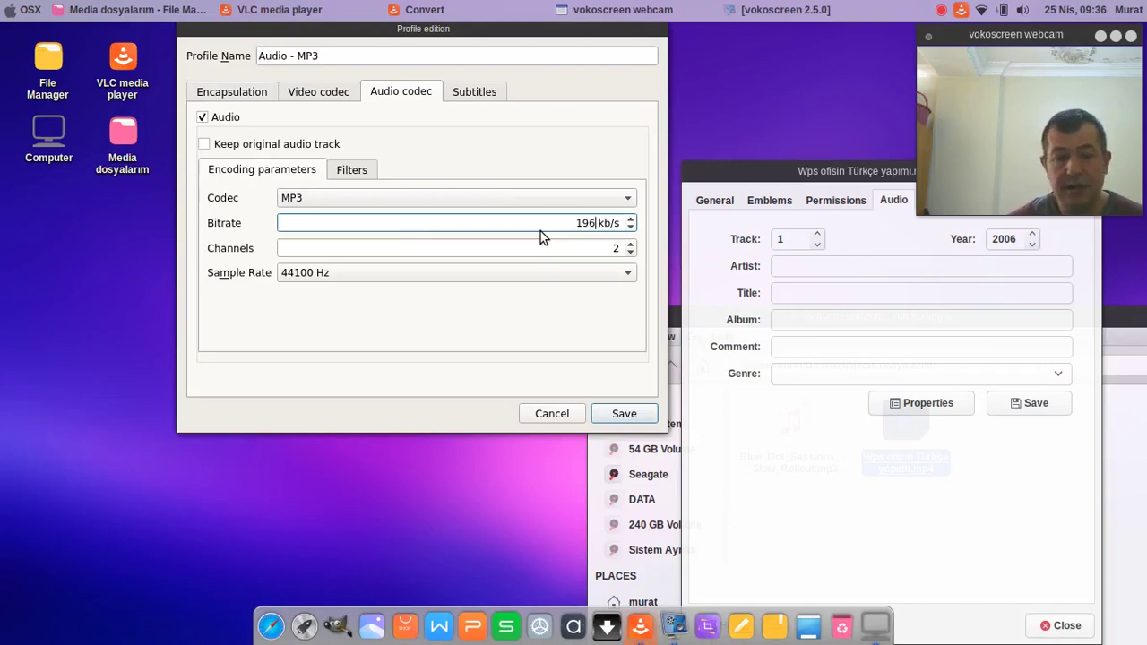
pyautogui.click(348, 97)
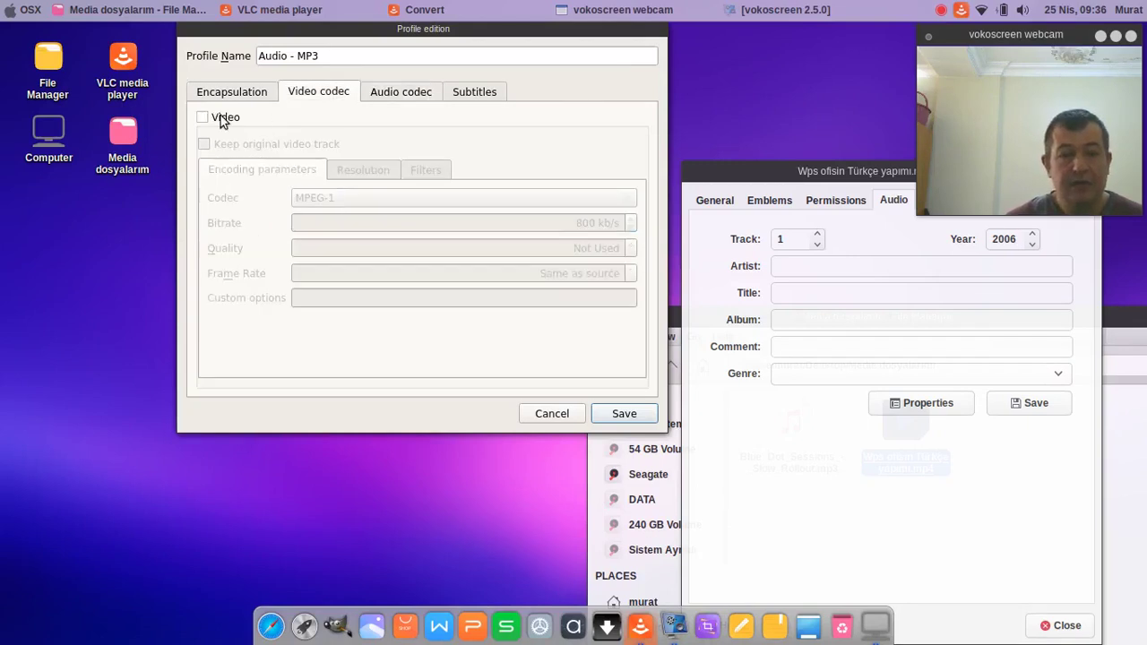
pyautogui.click(390, 105)
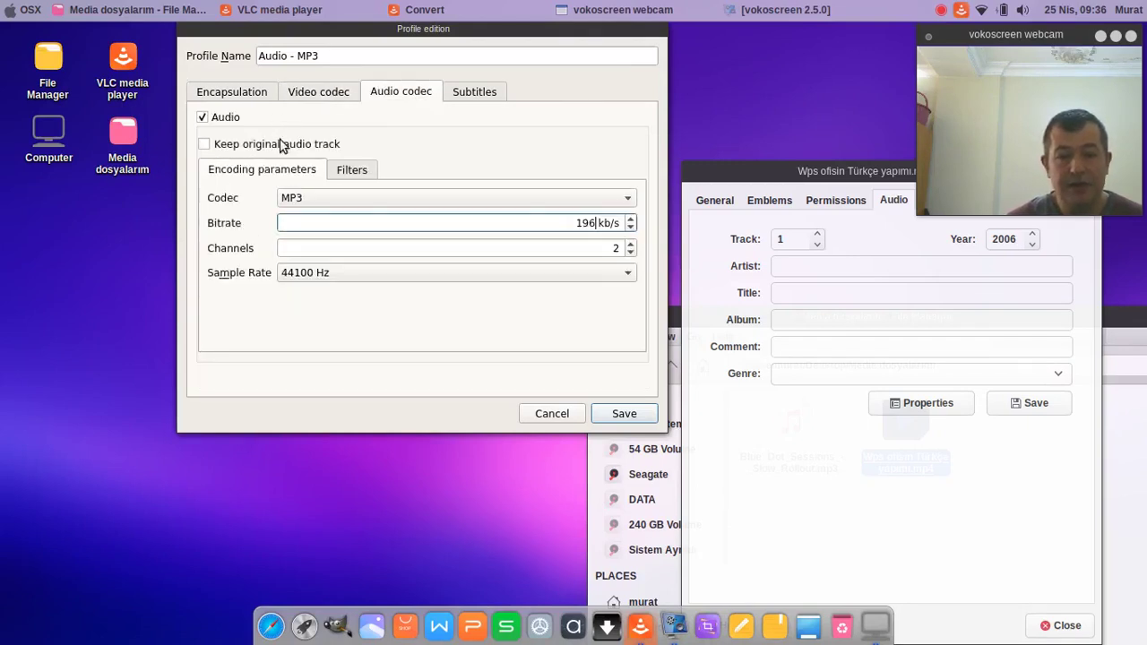
pyautogui.click(230, 98)
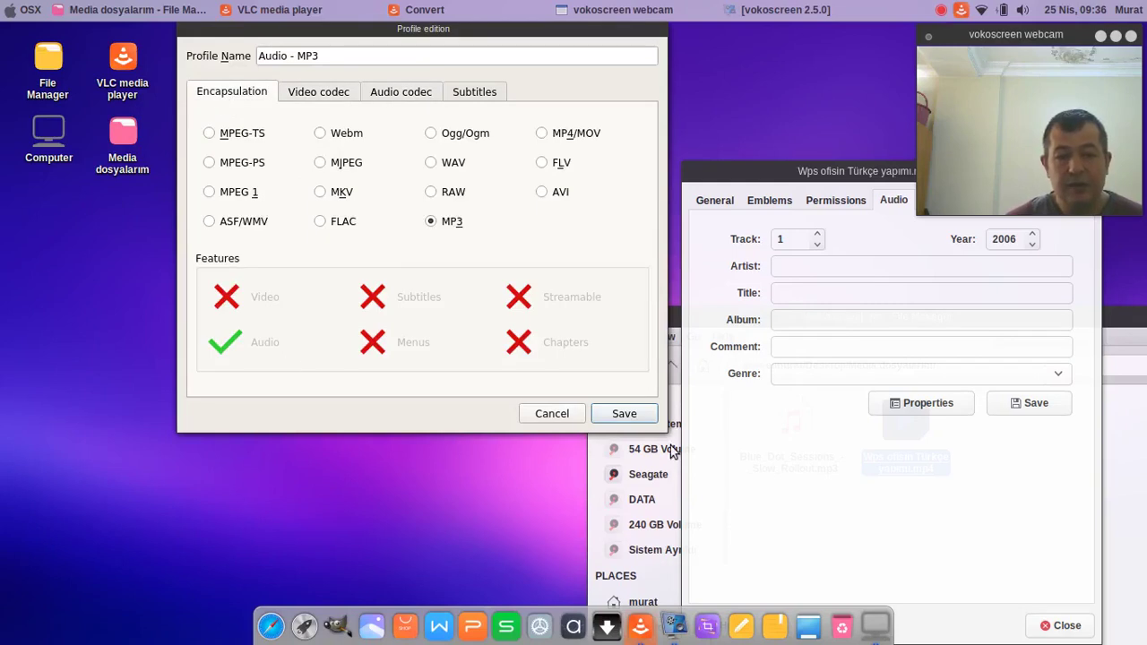
pyautogui.click(624, 415)
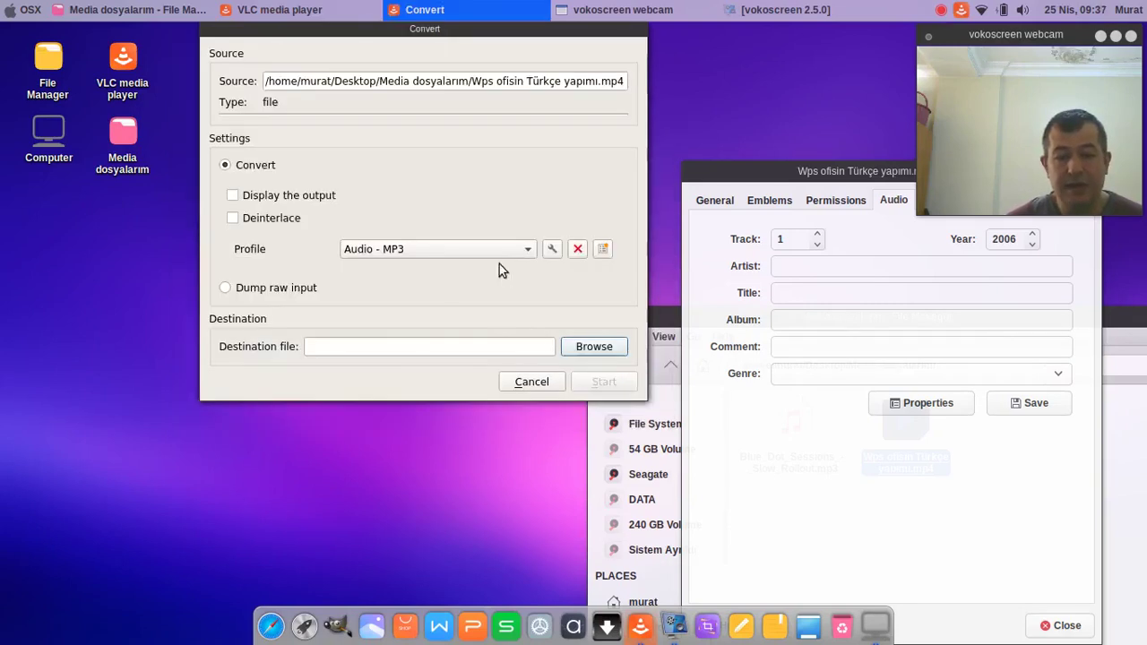
# Set the conversion's destination file to "Müzik mp3" in the Videos folder
pyautogui.click(585, 353)
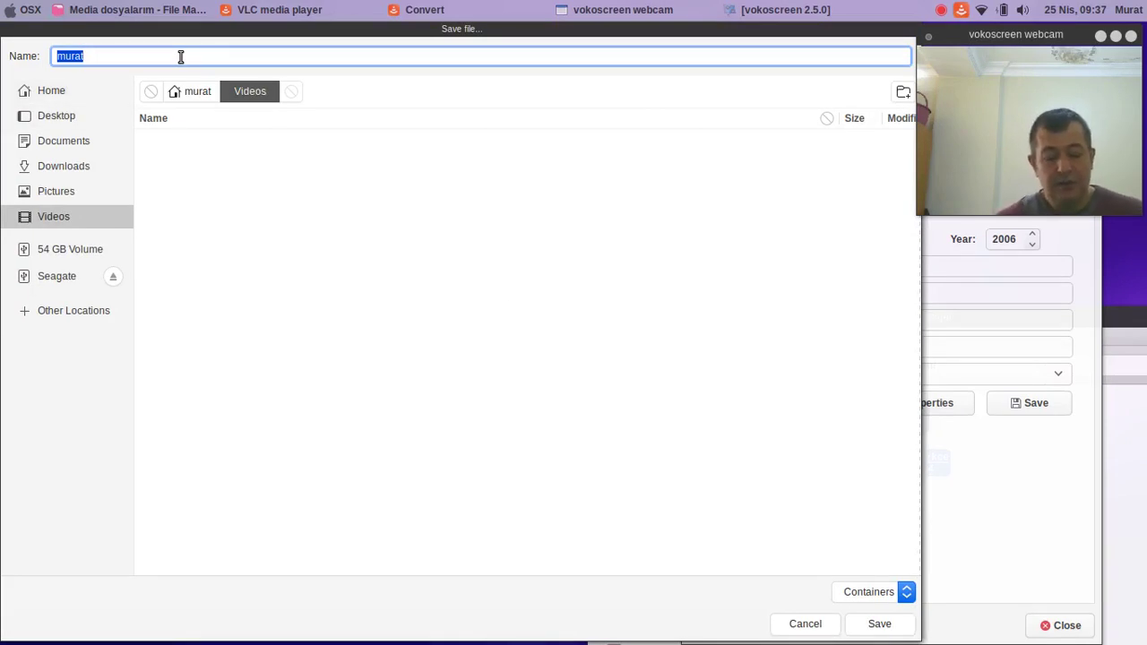
pyautogui.write('Müzik')
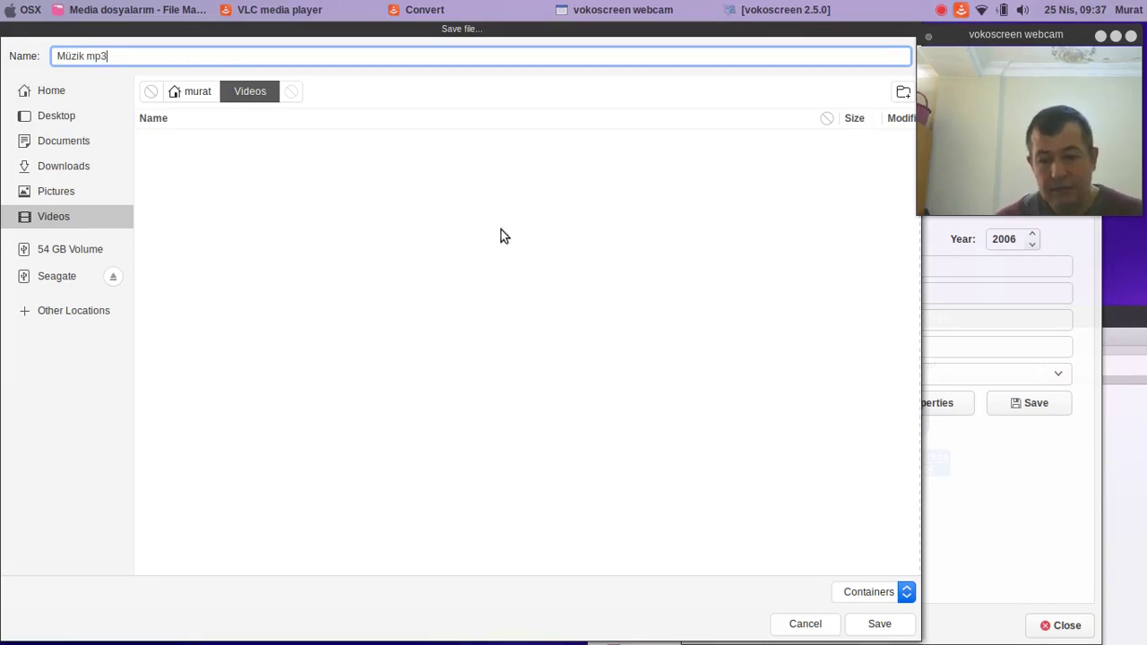
pyautogui.write(' mp3')
pyautogui.click(879, 624)
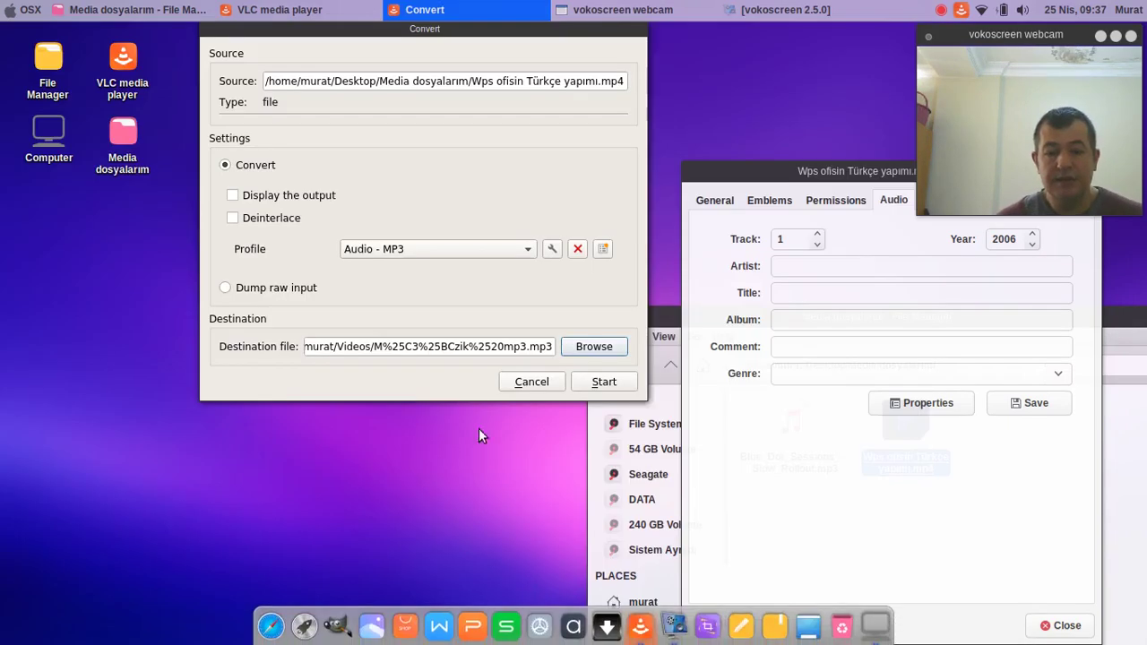
# Start converting the video to MP3 and close the source video's properties window
pyautogui.click(603, 385)
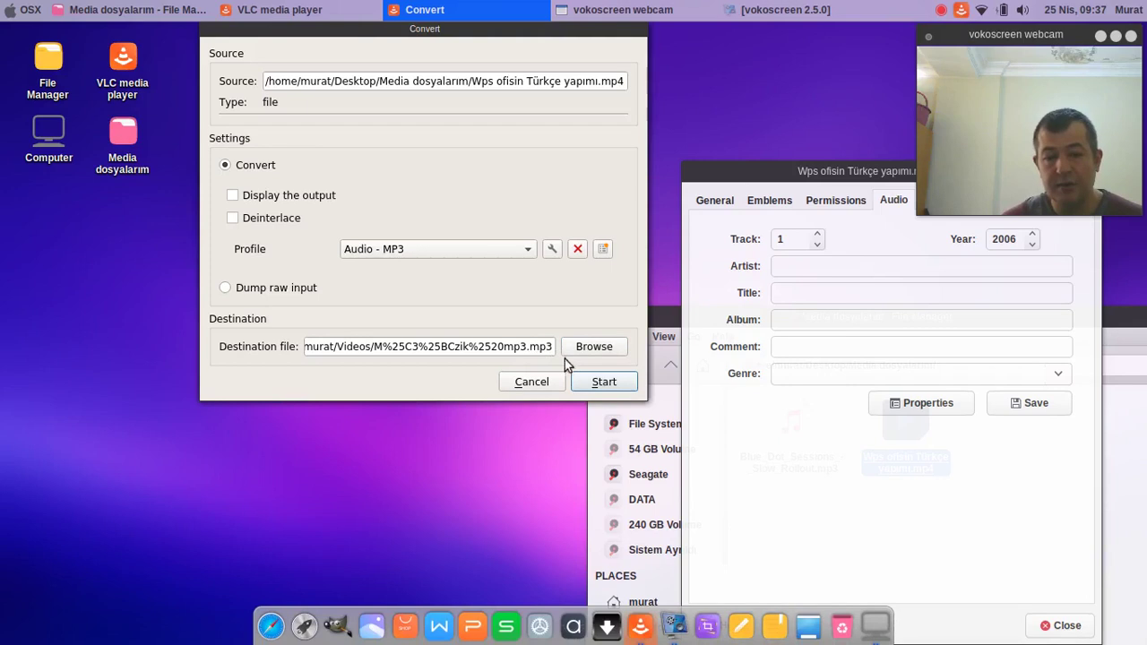
pyautogui.moveTo(527, 353); pyautogui.dragTo(375, 356)
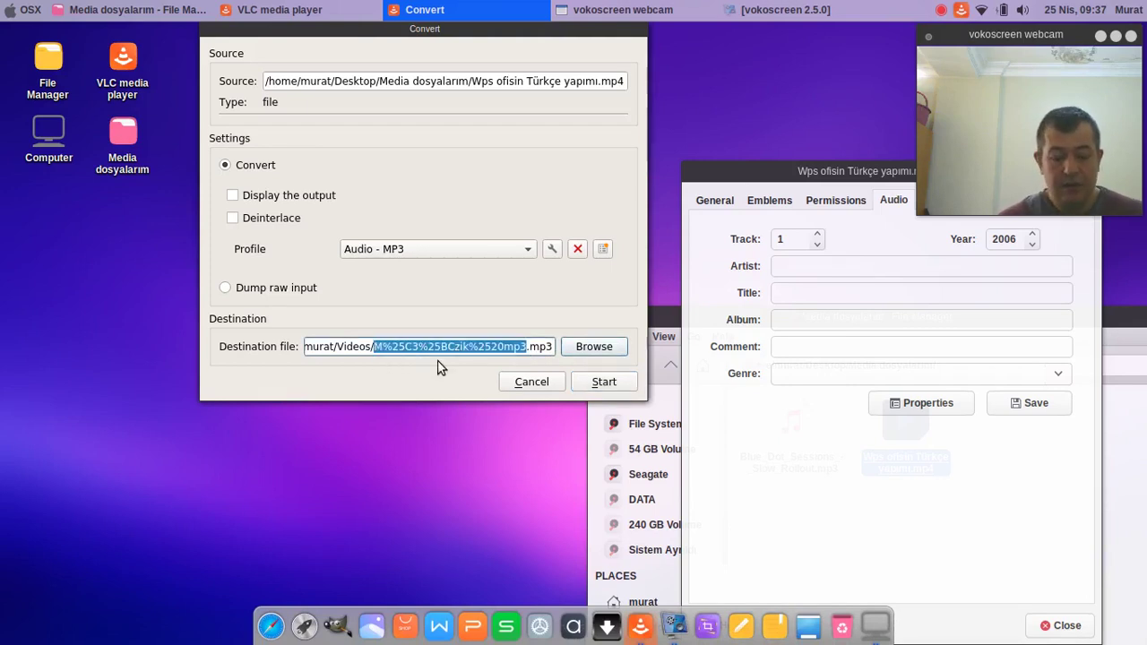
pyautogui.click(604, 386)
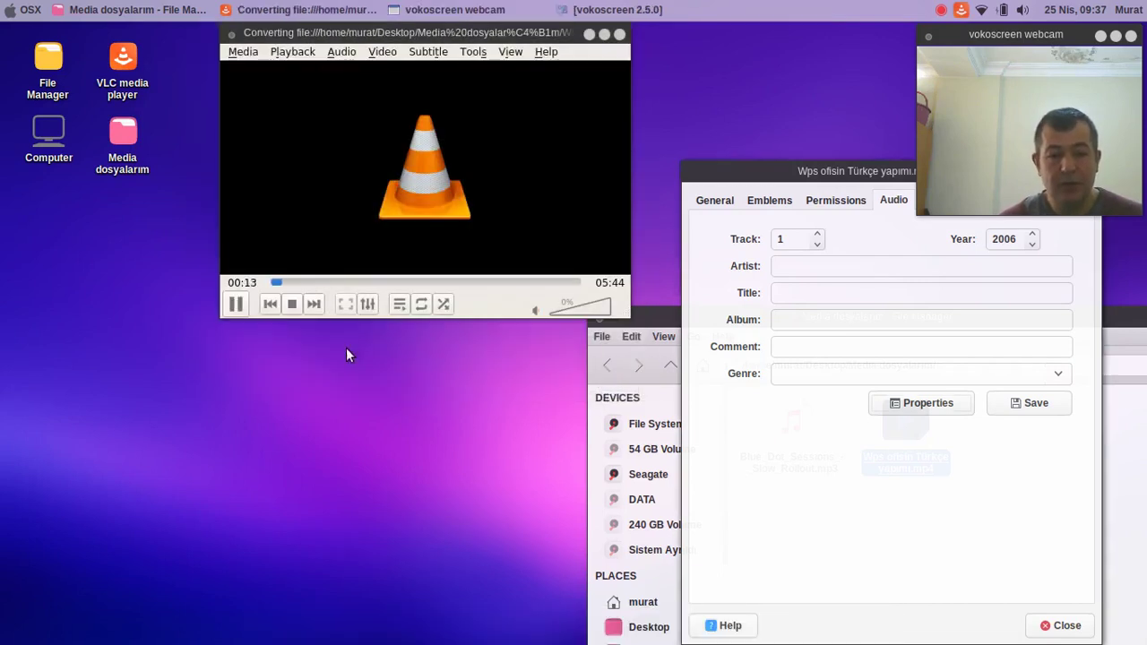
pyautogui.click(1054, 620)
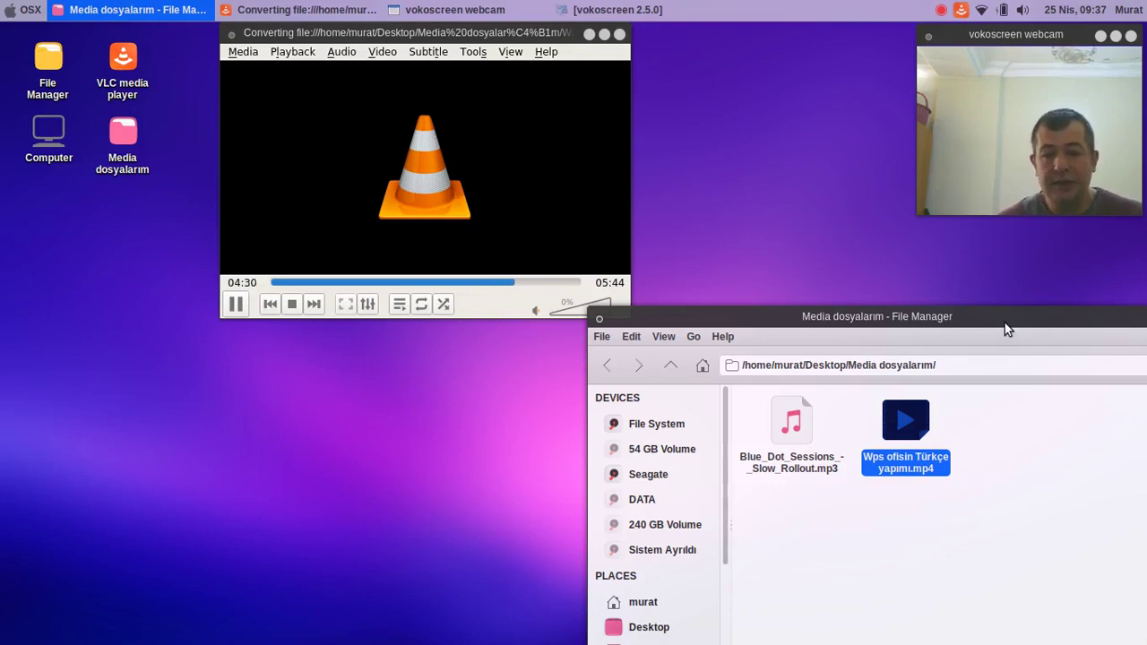
# Open the Videos folder from the home folder in the file manager and select the converted MP3 file
pyautogui.moveTo(1001, 324); pyautogui.dragTo(899, 332)
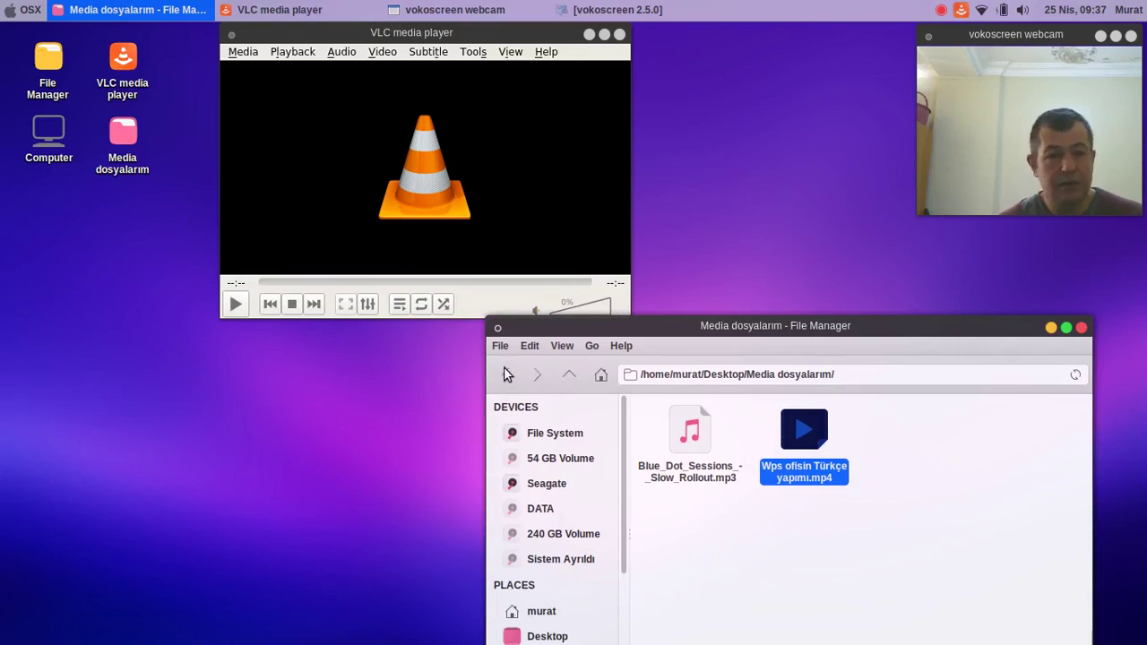
pyautogui.click(600, 374)
pyautogui.moveTo(694, 331); pyautogui.dragTo(498, 118)
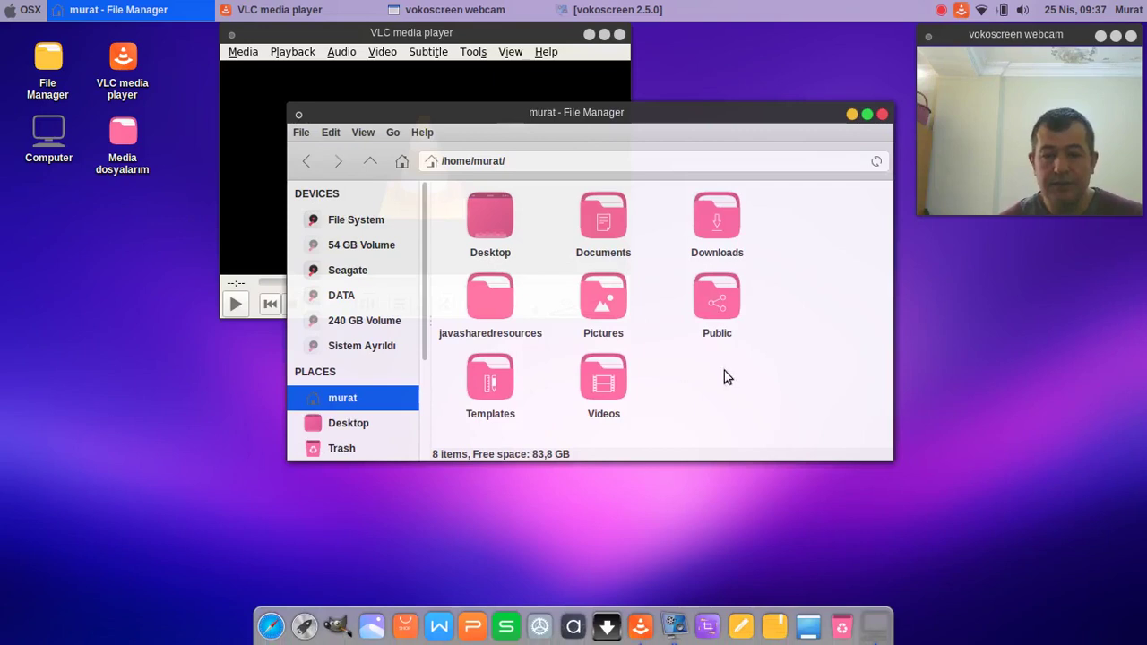
pyautogui.click(609, 382)
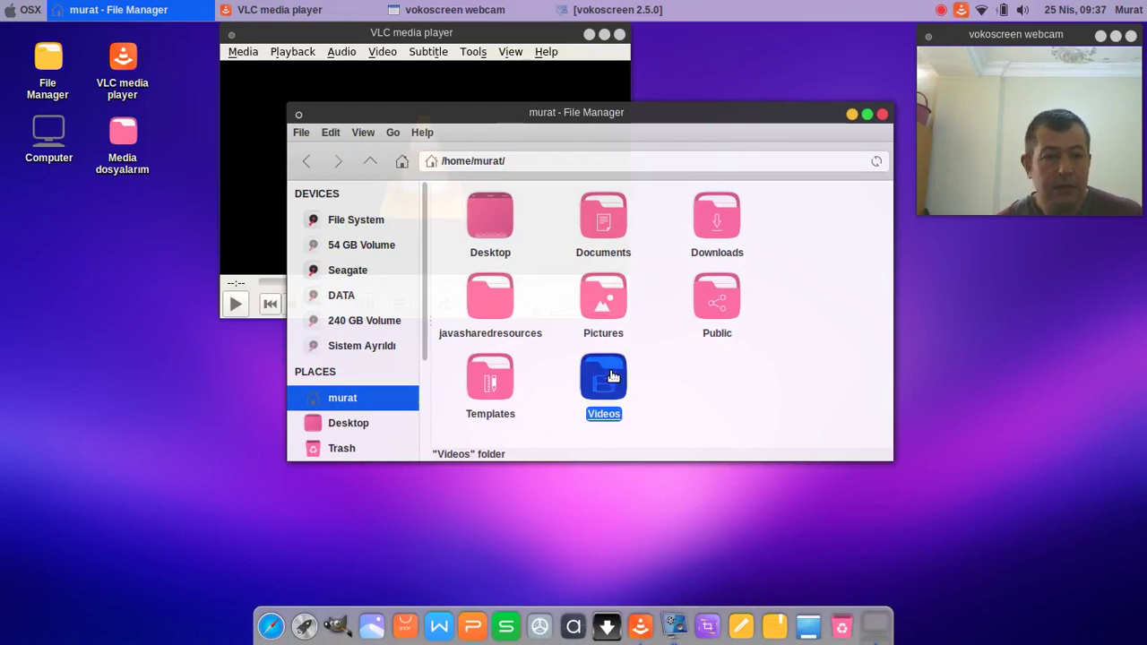
pyautogui.doubleClick(609, 382)
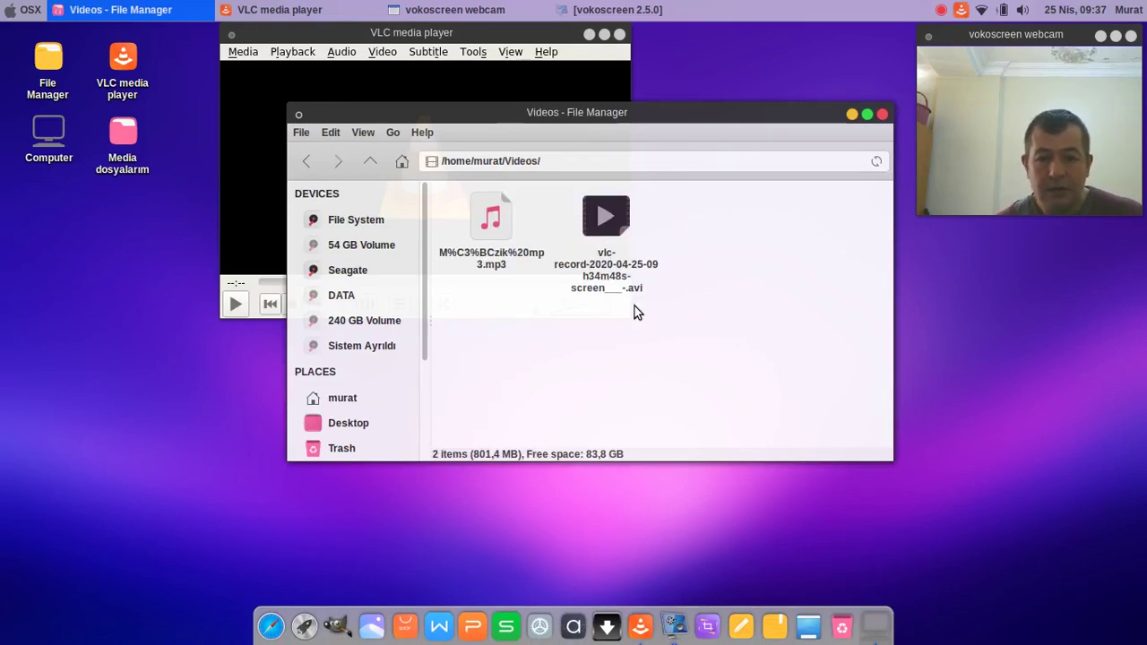
pyautogui.click(465, 266)
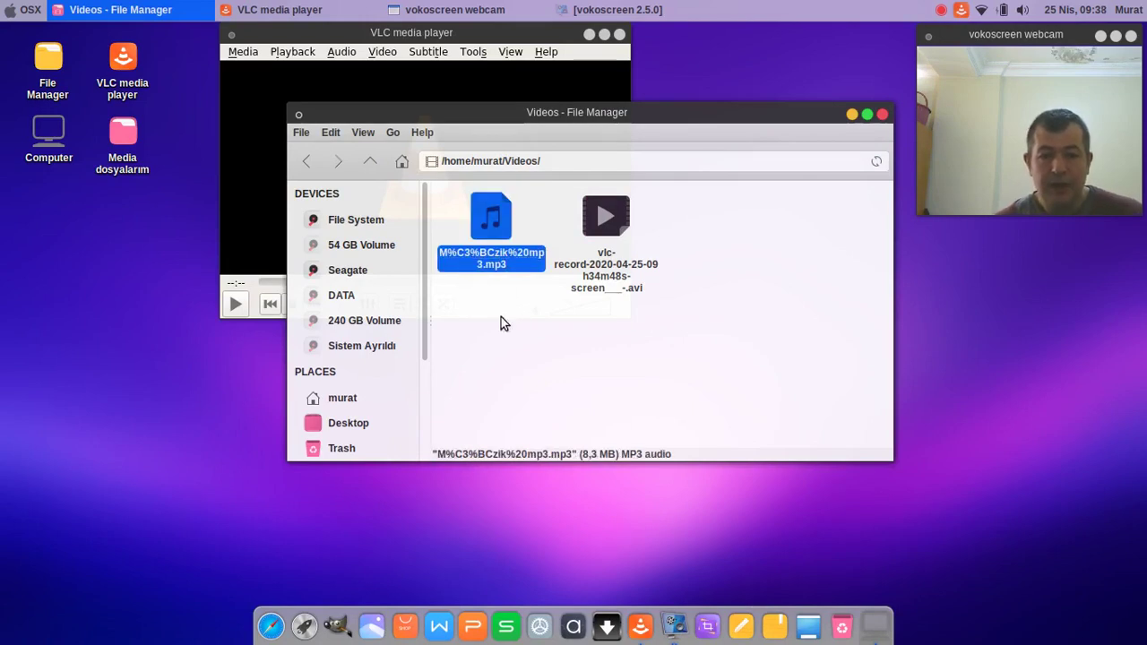
# Rename the converted MP3 file in the Videos folder as "Videom müzik.mp3"
pyautogui.moveTo(609, 122); pyautogui.dragTo(581, 215)
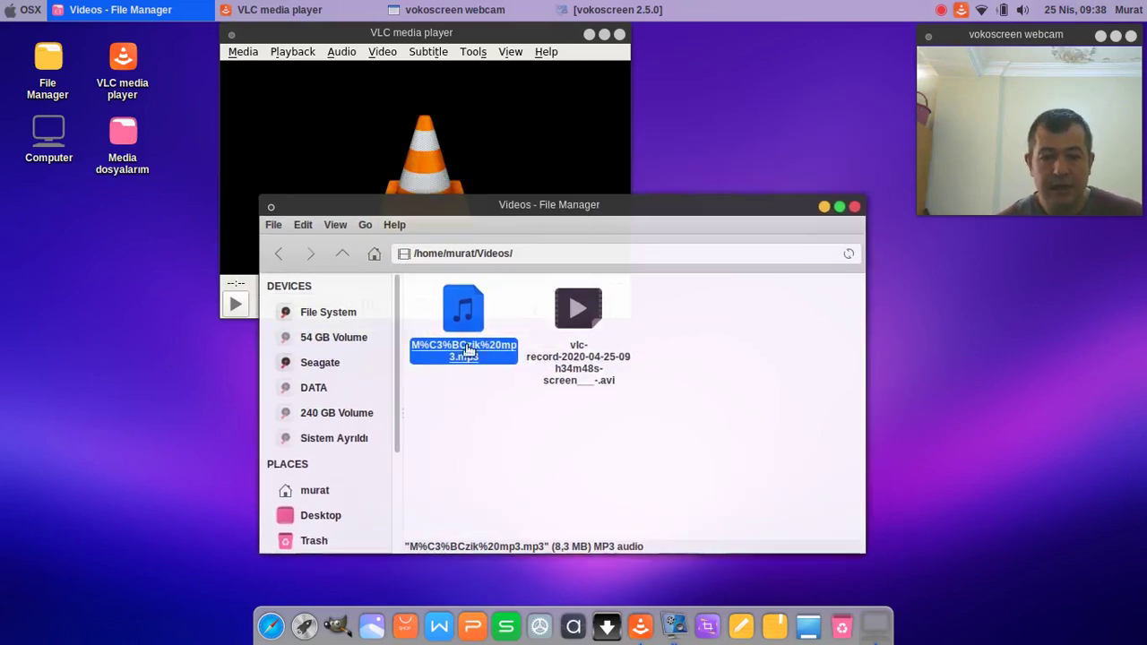
pyautogui.press('F2')
pyautogui.write('Videom m')
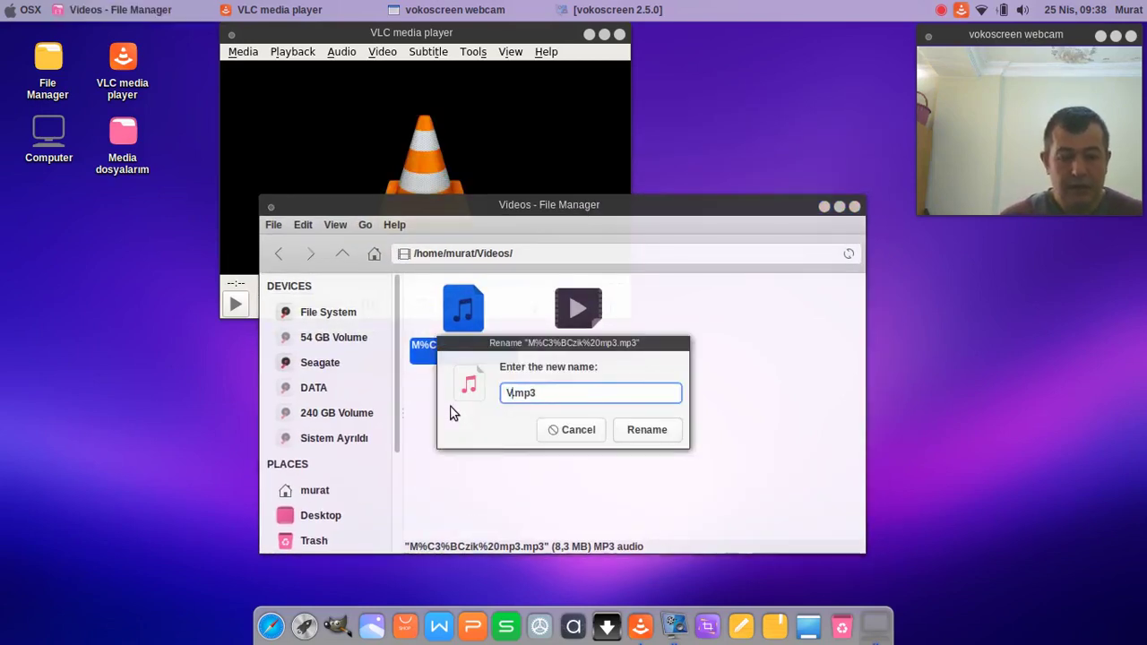
pyautogui.press('BackSpace')
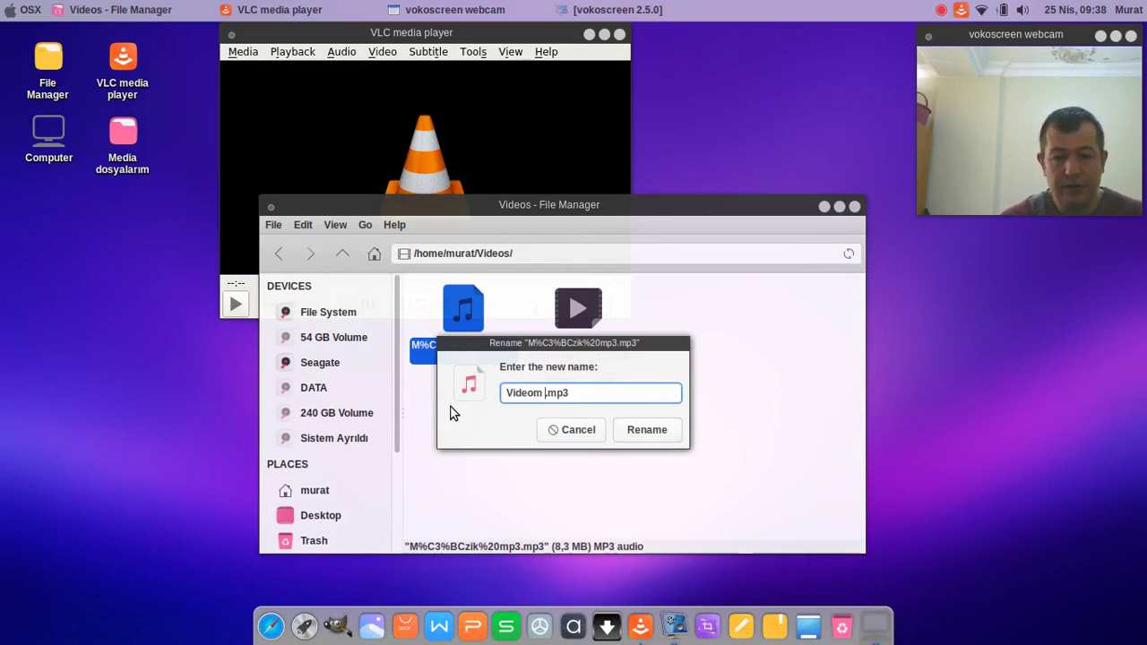
pyautogui.write('müzik')
pyautogui.press('Return')
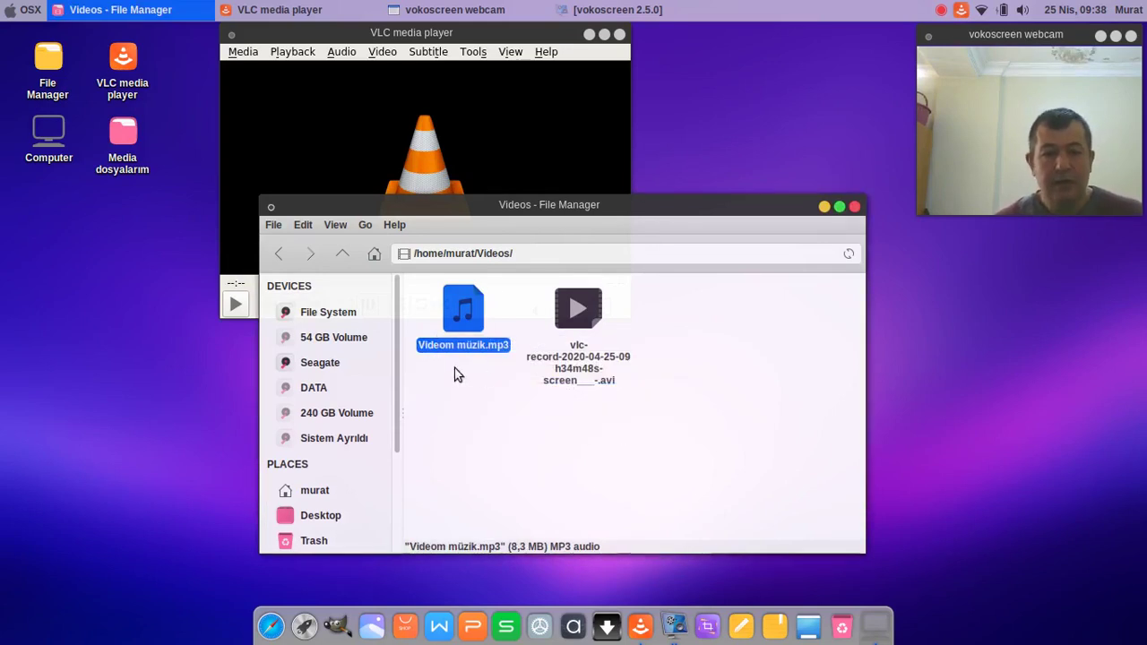
# Return the file manager to the home folder, then start a new VLC conversion and remove the previous video from its source list
pyautogui.click(278, 255)
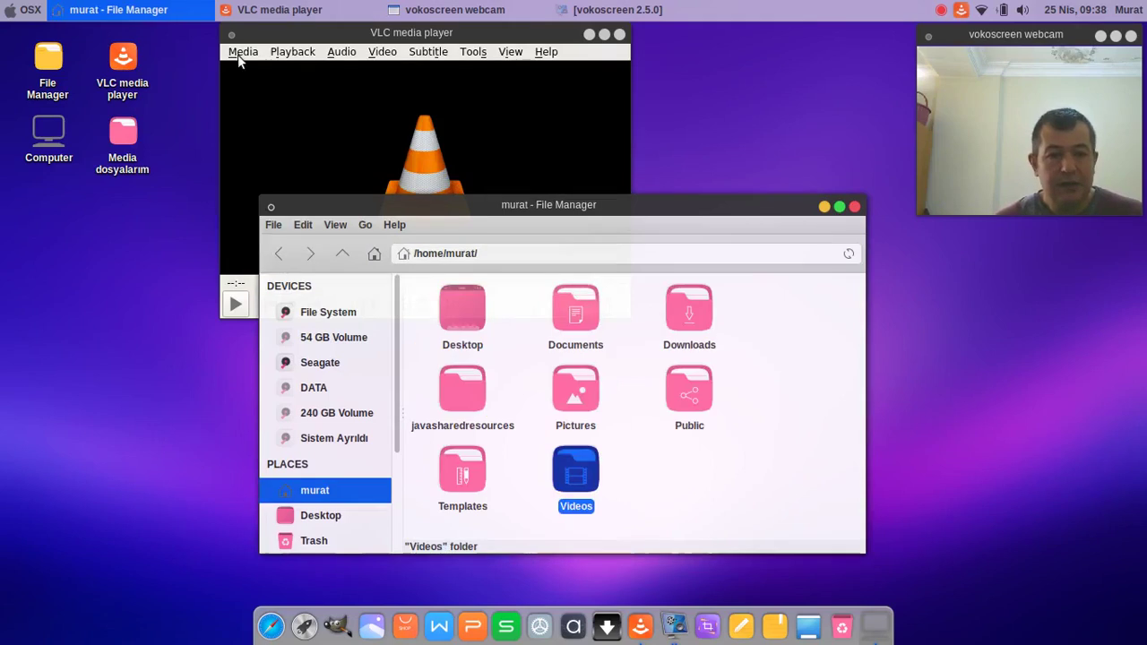
pyautogui.click(238, 55)
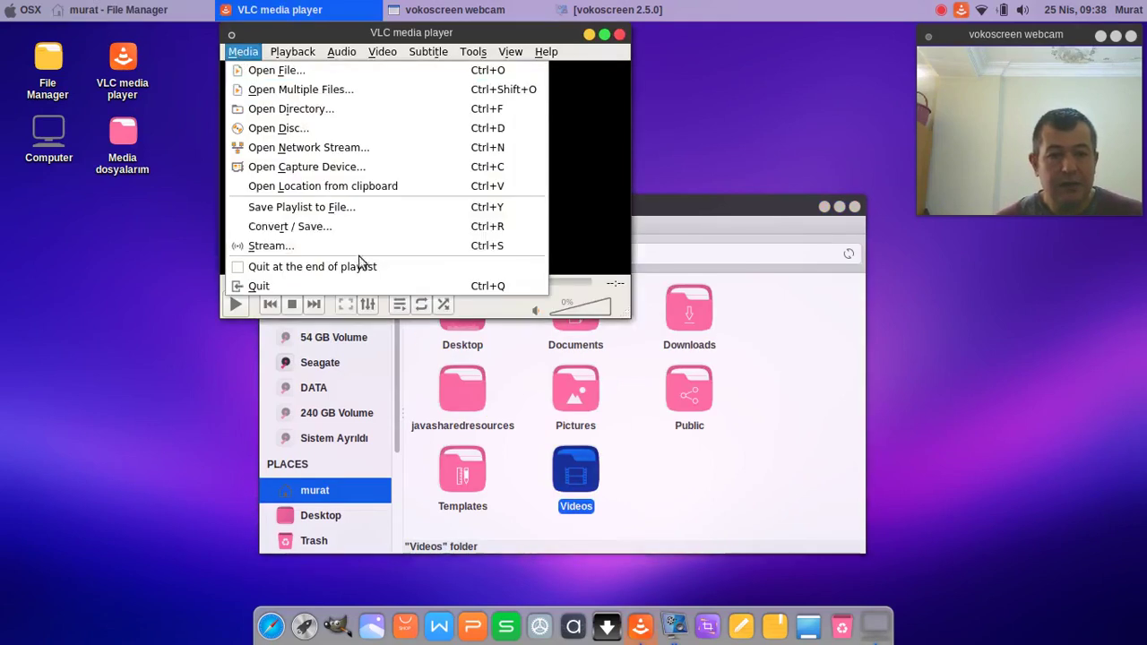
pyautogui.click(319, 224)
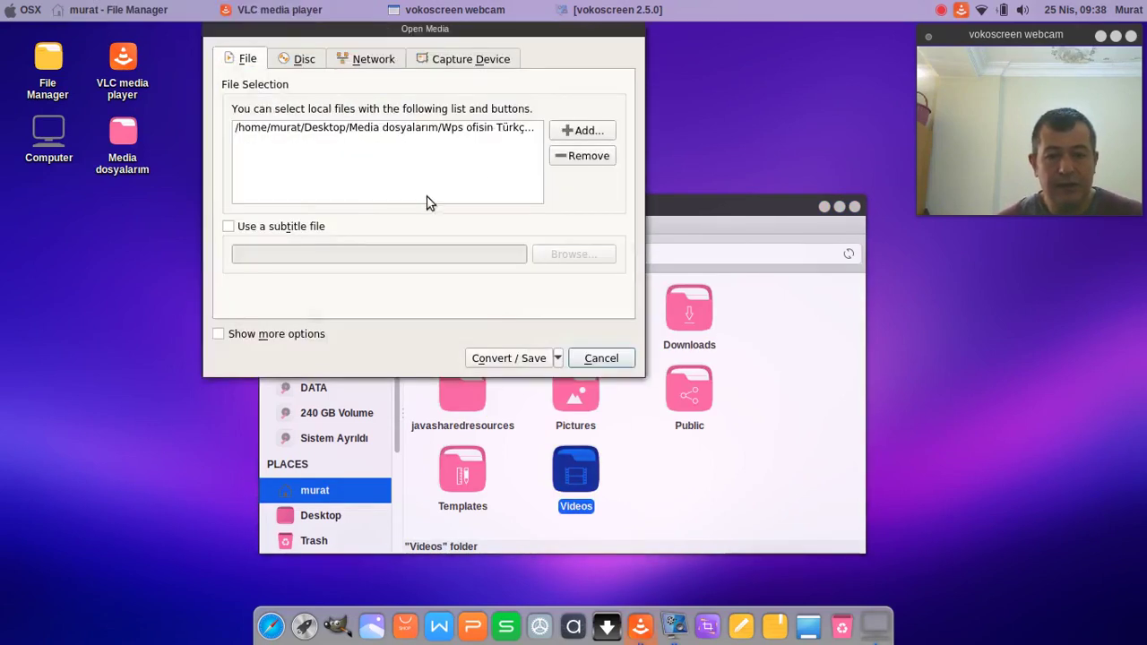
pyautogui.click(519, 130)
pyautogui.click(583, 155)
# Open the Media dosyalarım desktop folder and add Blue_Dot_Sessions_-_Slow_Rollout.mp3 to the conversion's source list
pyautogui.click(697, 485)
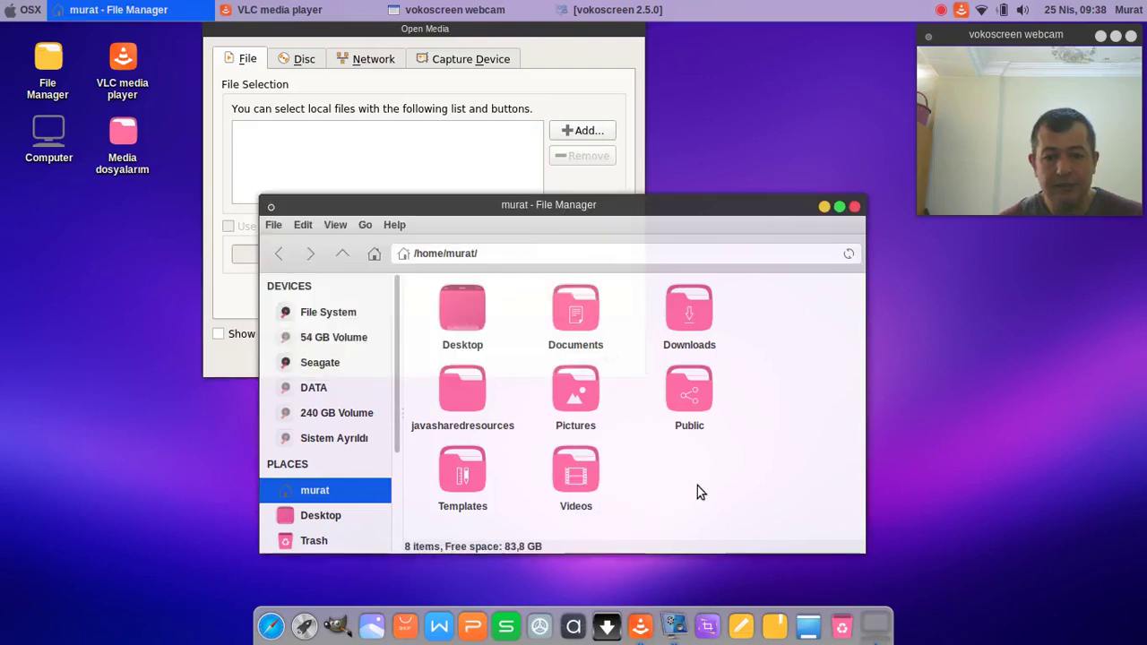
pyautogui.doubleClick(122, 139)
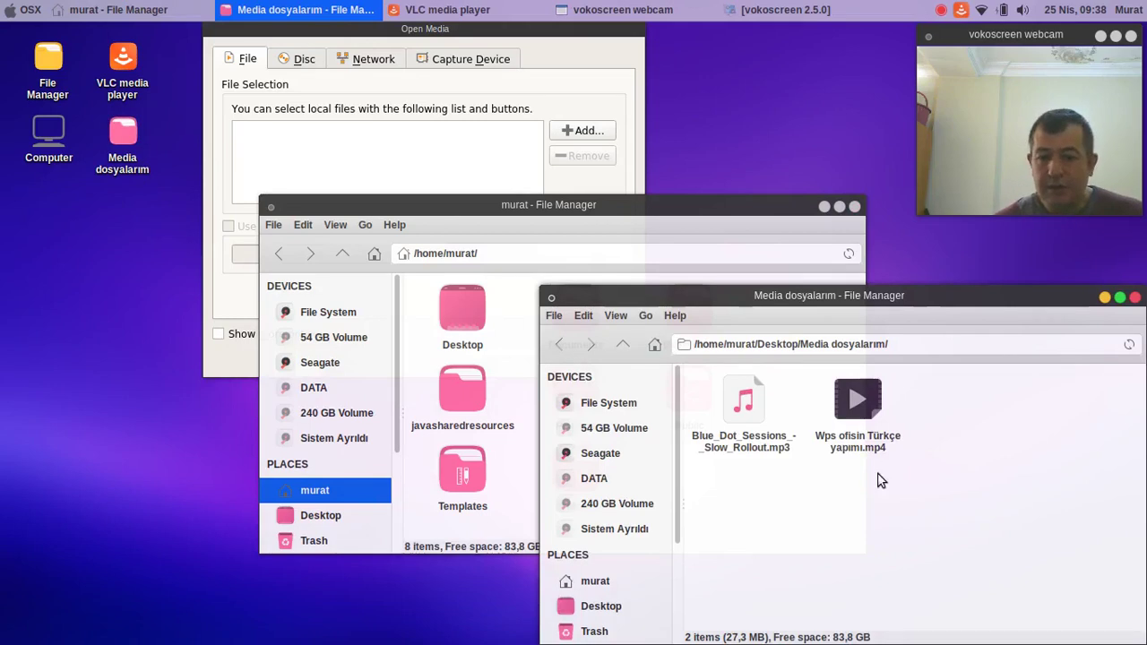
pyautogui.moveTo(744, 403); pyautogui.dragTo(451, 164)
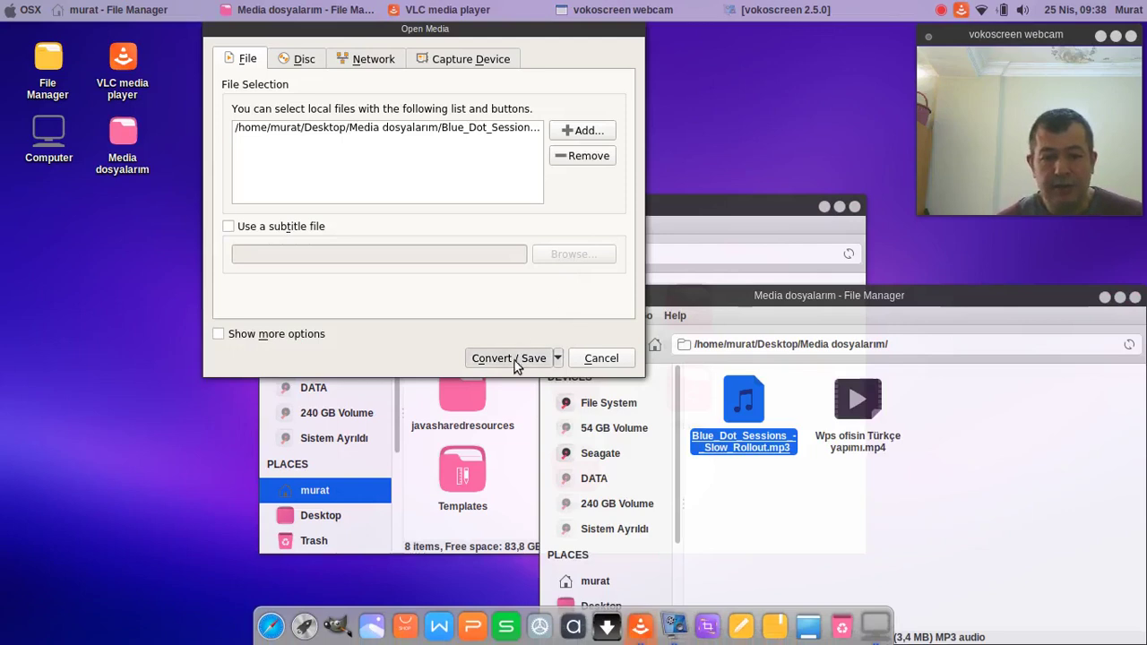
# Proceed to the conversion settings, edit the Audio - MP3 profile with WAV encapsulation, and show its audio codec settings
pyautogui.click(510, 359)
pyautogui.click(501, 253)
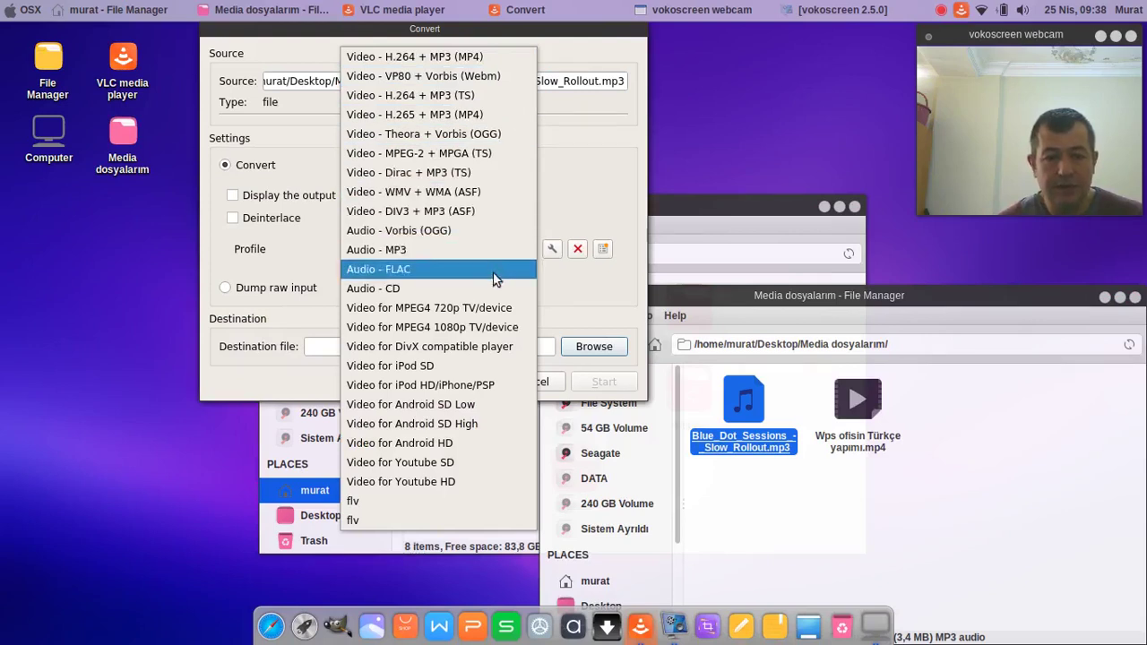
pyautogui.click(548, 256)
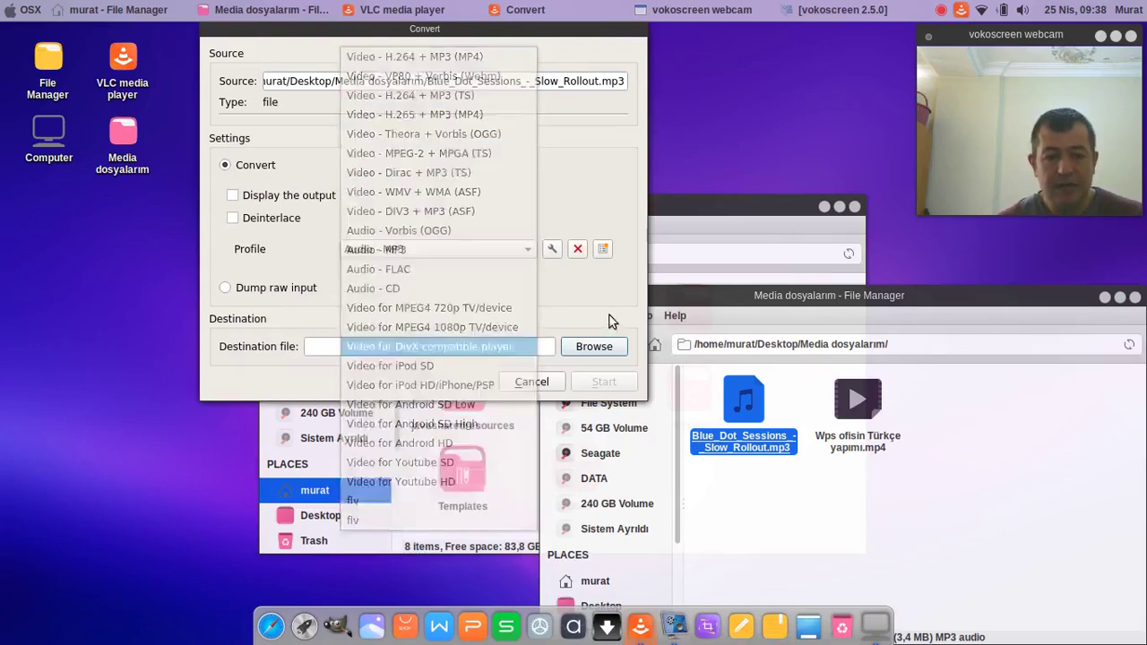
pyautogui.click(550, 253)
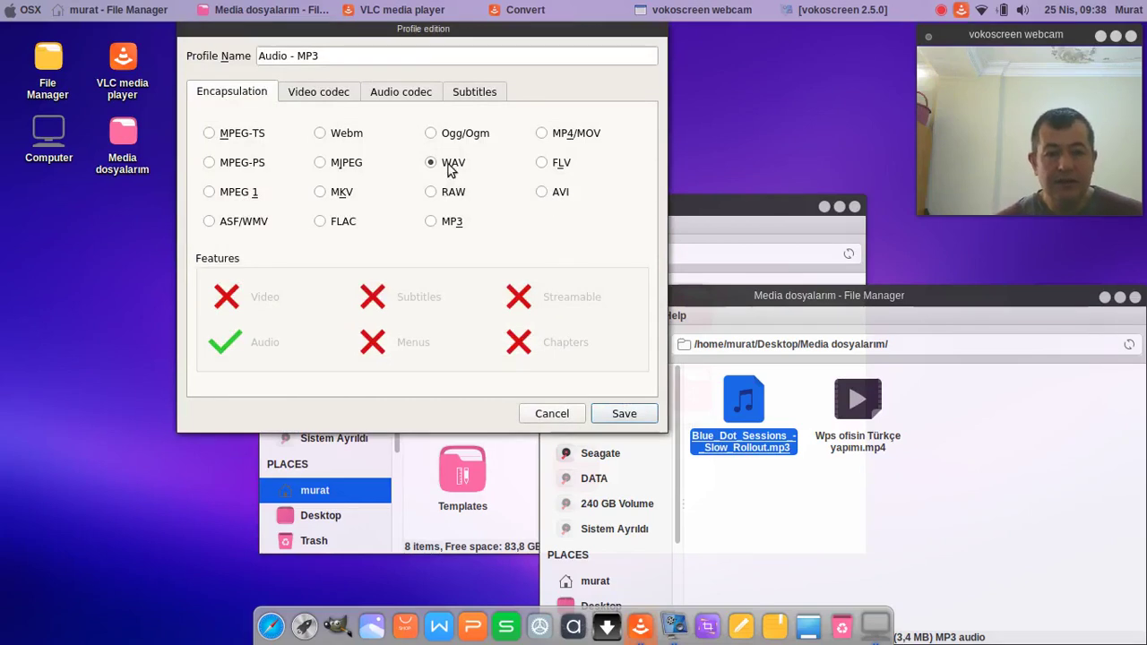
pyautogui.click(340, 90)
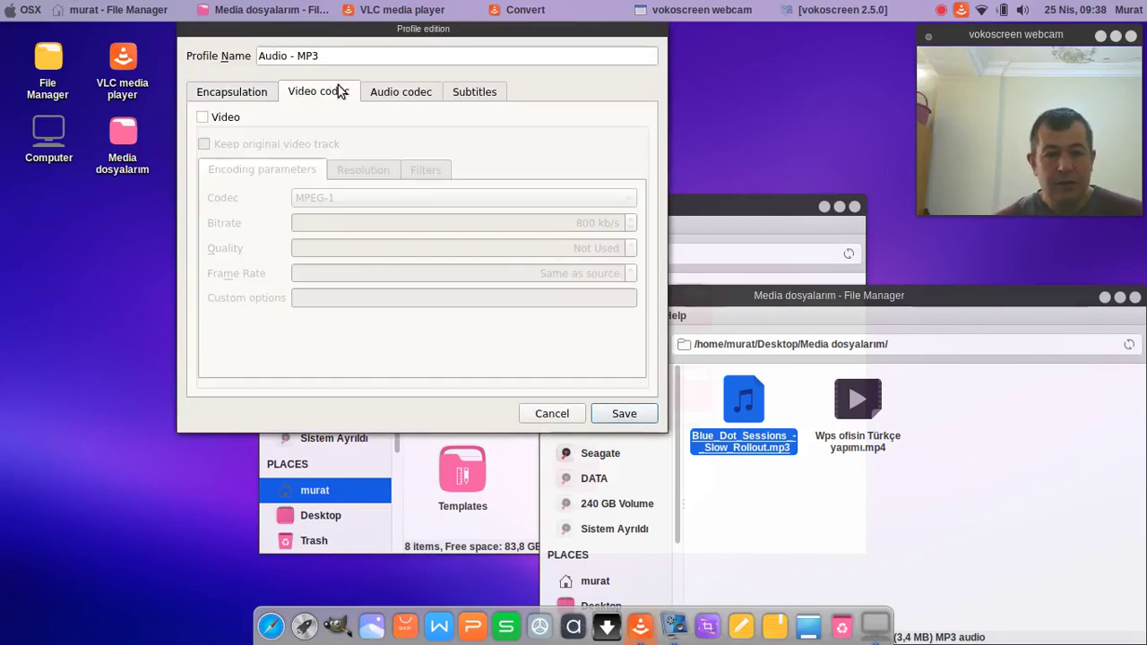
pyautogui.click(423, 97)
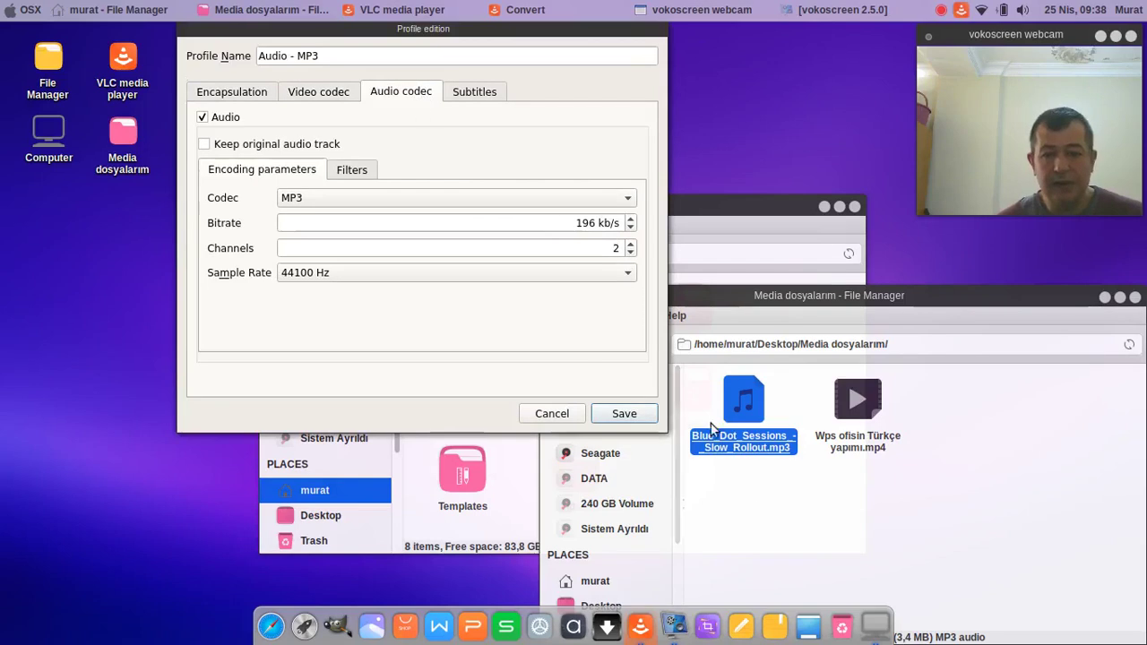
# Check the bitrate and other audio details in the file properties of Blue_Dot_Sessions_-_Slow_Rollout.mp3
pyautogui.rightClick(746, 450)
pyautogui.click(766, 435)
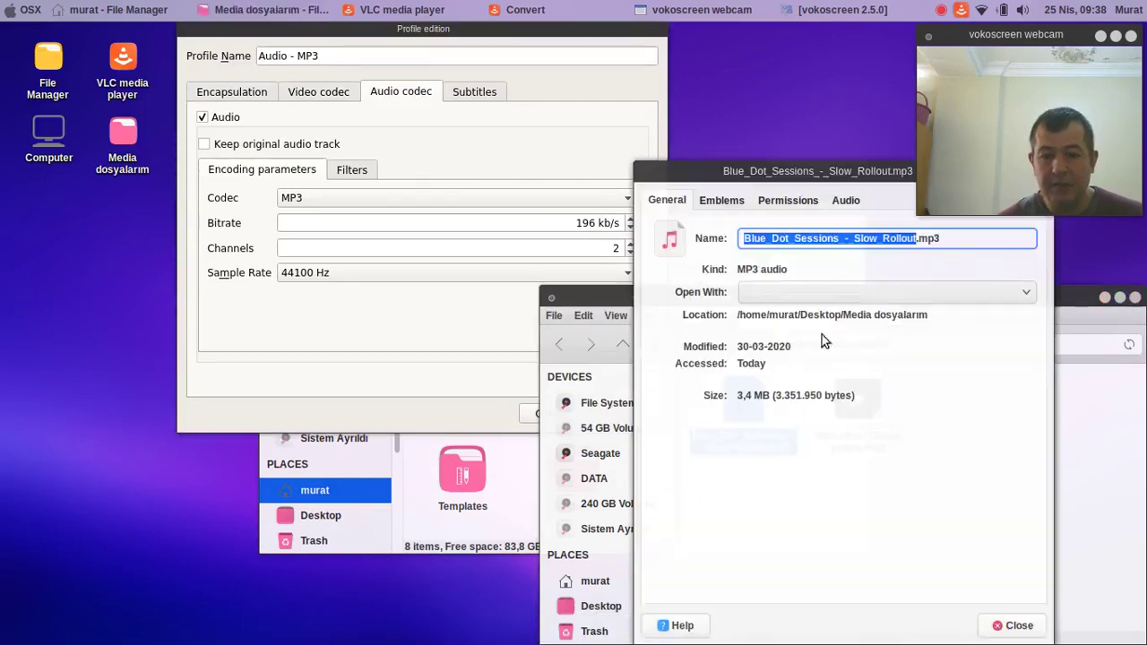
pyautogui.click(852, 204)
pyautogui.click(830, 410)
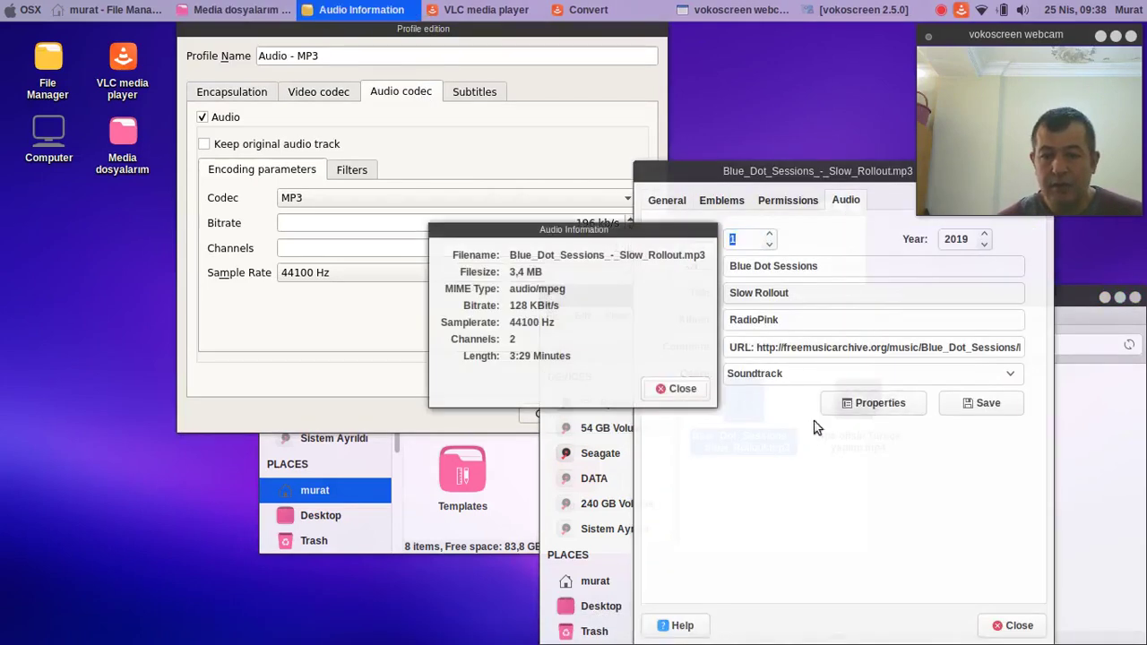
pyautogui.click(679, 389)
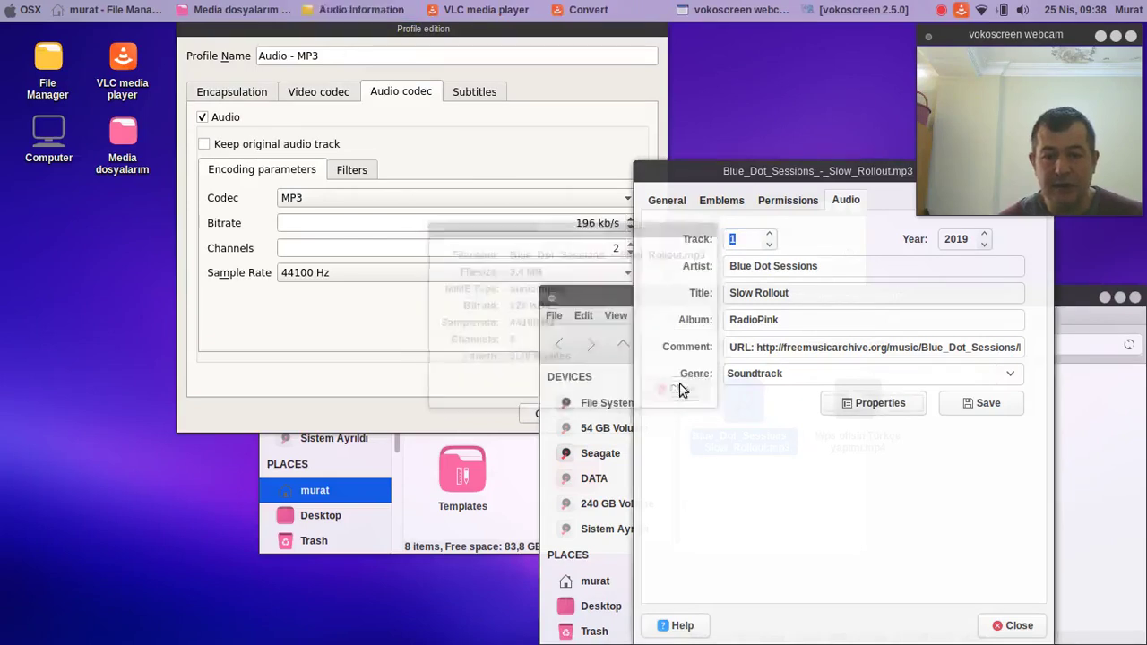
# Set the profile's audio bitrate to 128 kb/s
pyautogui.click(595, 223)
pyautogui.doubleClick(595, 224)
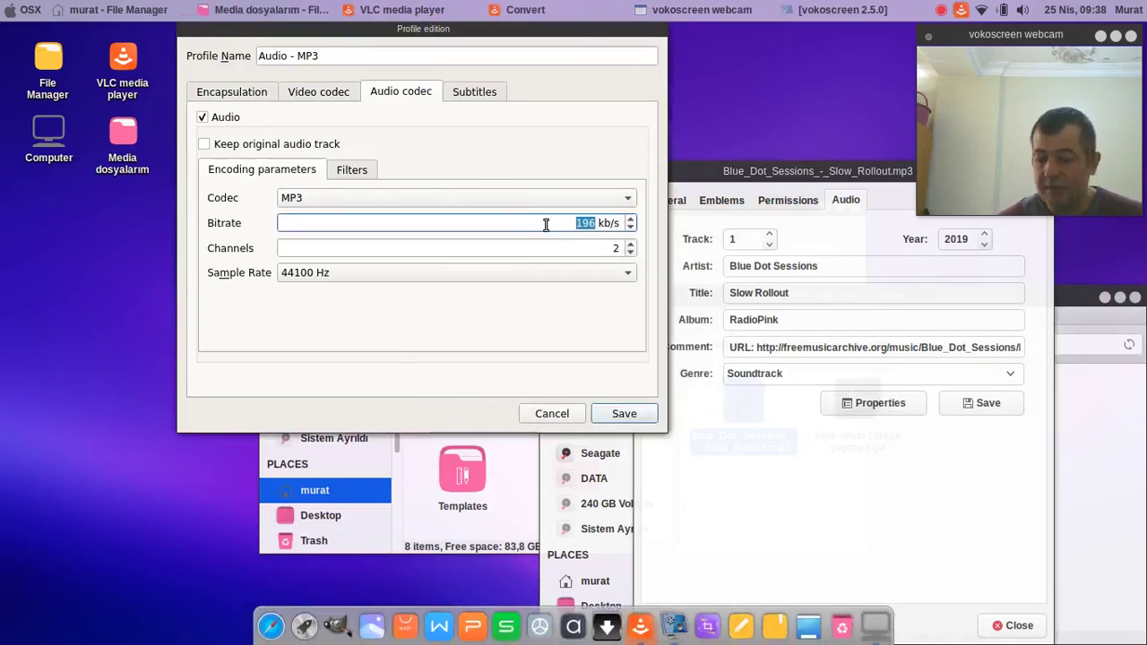
pyautogui.write('128')
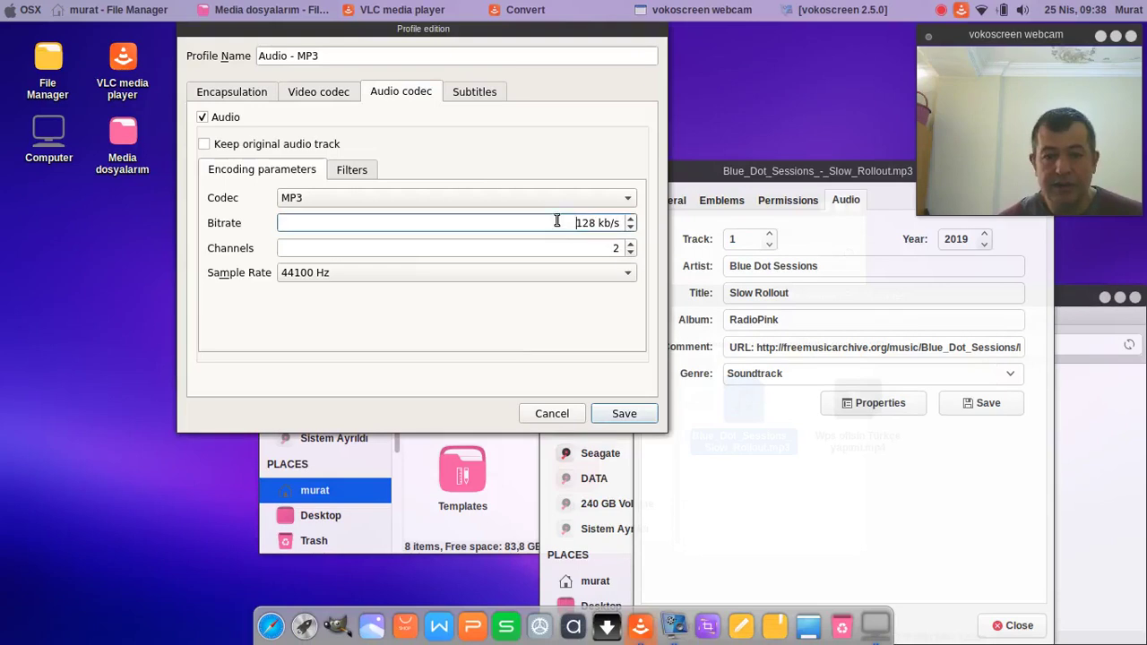
pyautogui.moveTo(558, 222); pyautogui.dragTo(676, 227)
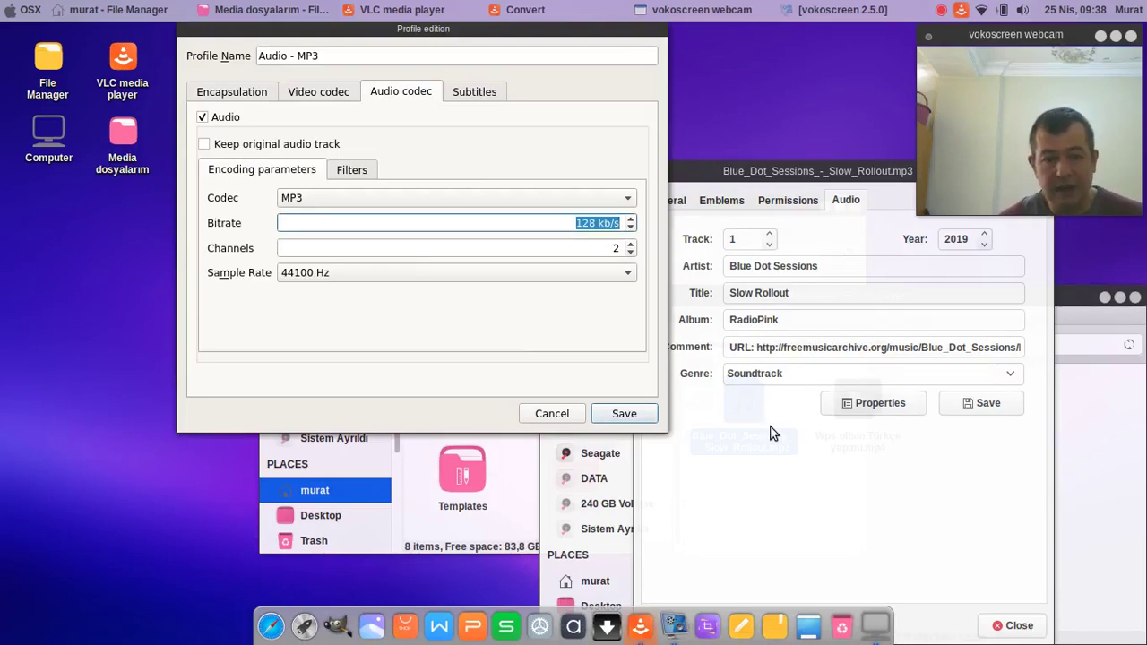
pyautogui.click(606, 227)
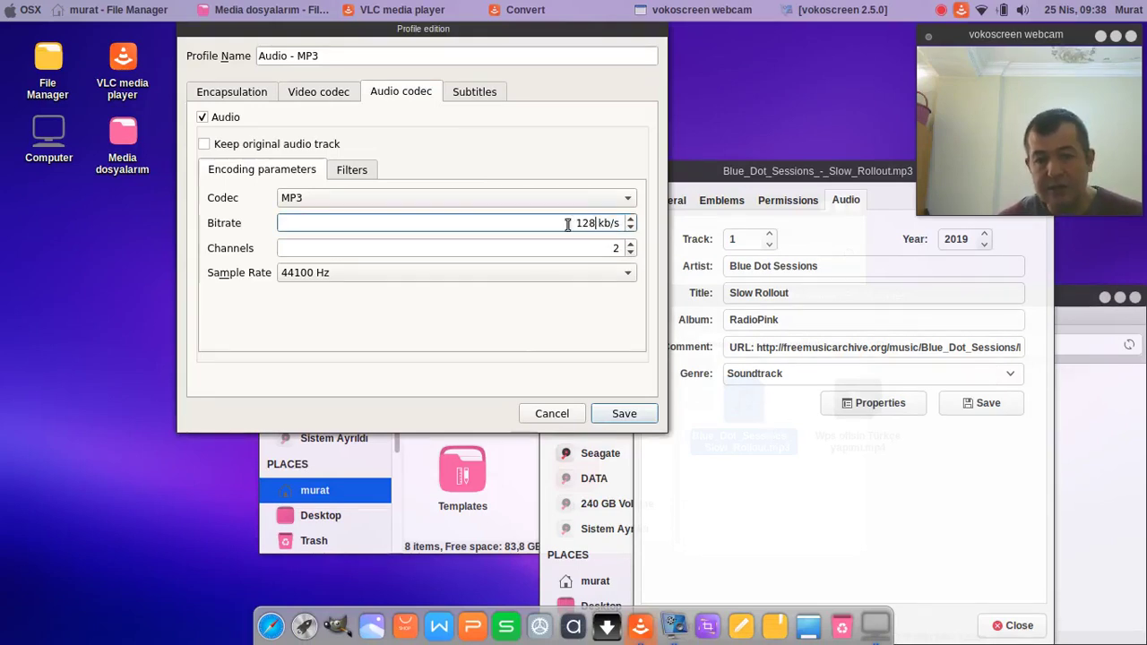
pyautogui.doubleClick(567, 225)
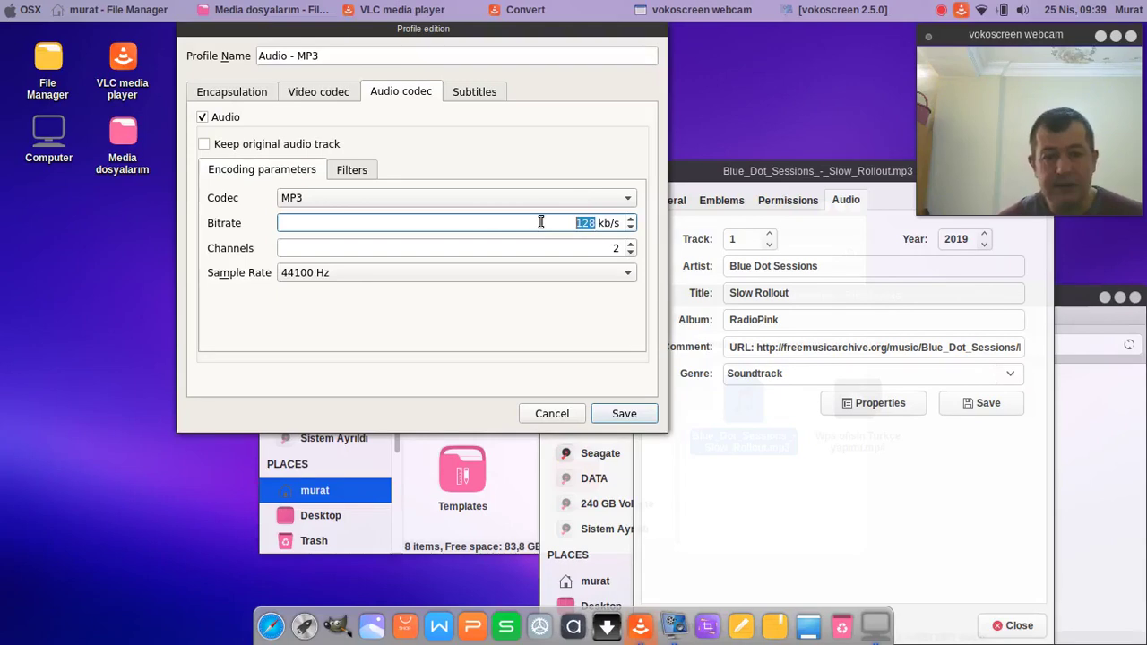
pyautogui.click(548, 222)
pyautogui.tripleClick(589, 218)
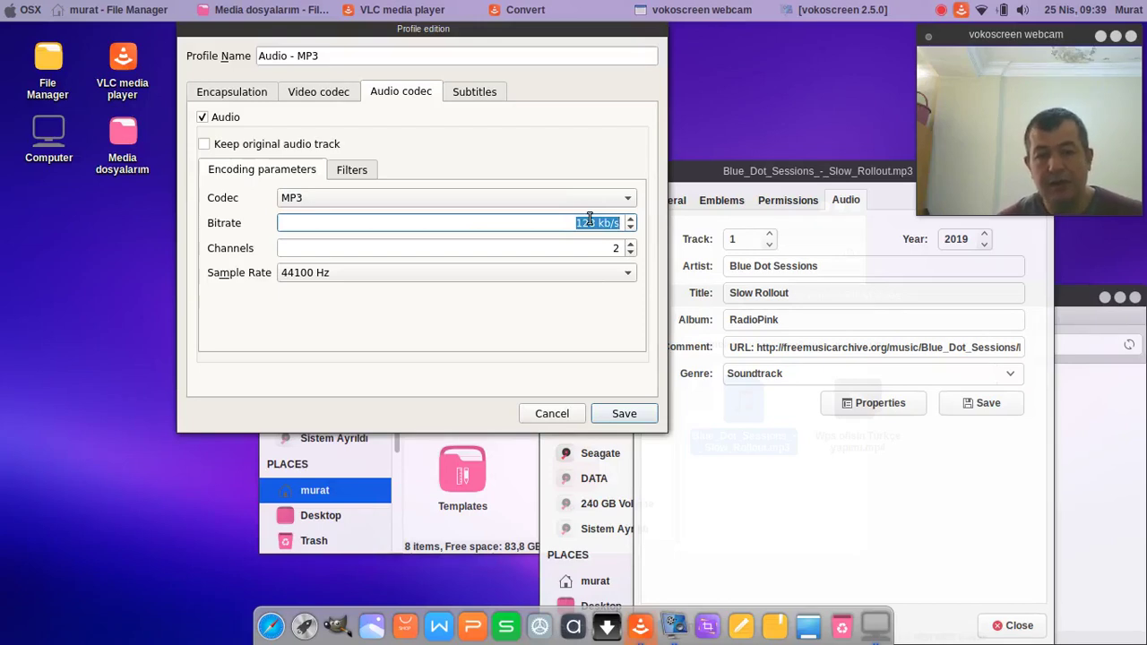
pyautogui.click(588, 223)
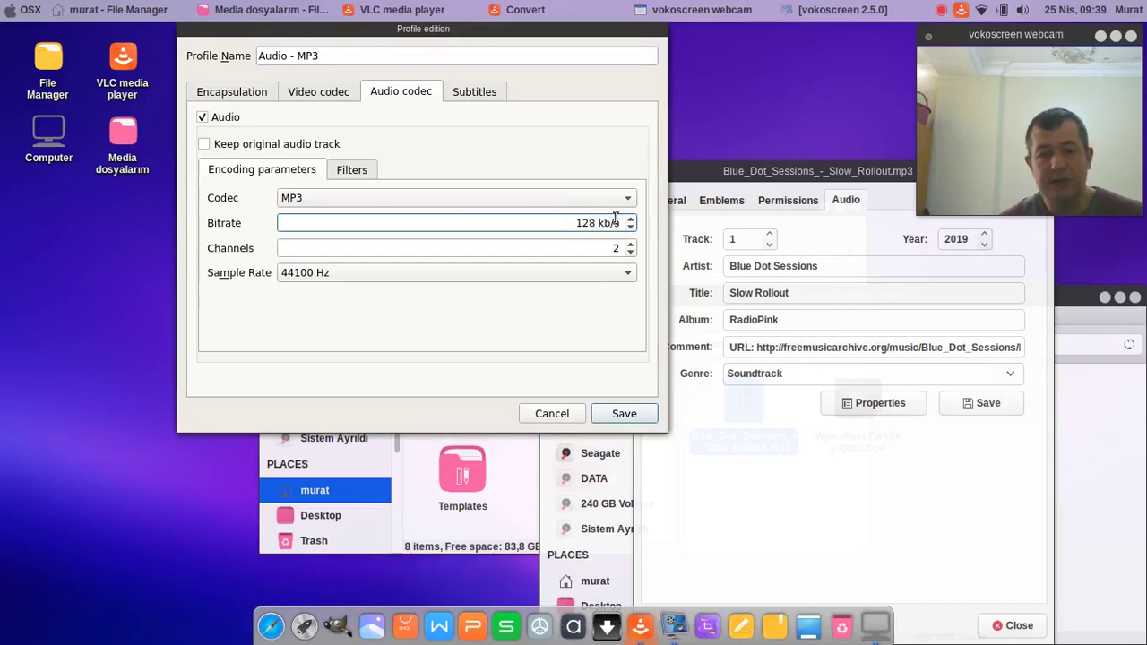
# Change the profile's audio codec to WAV, check the encapsulation settings, and save the profile
pyautogui.click(350, 198)
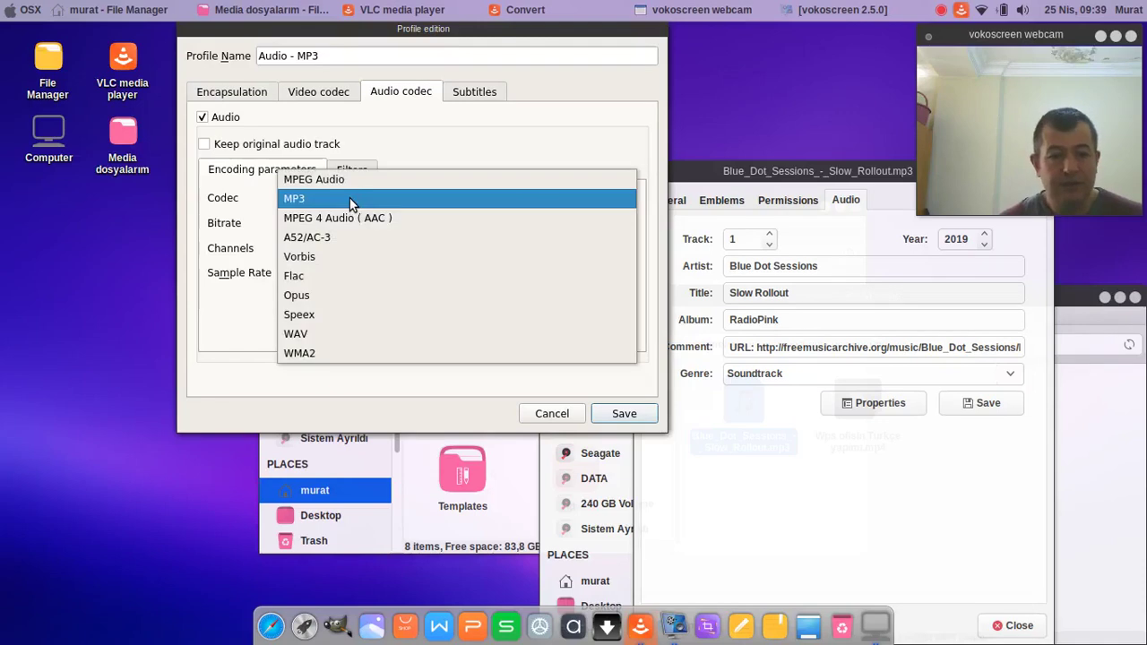
pyautogui.click(355, 331)
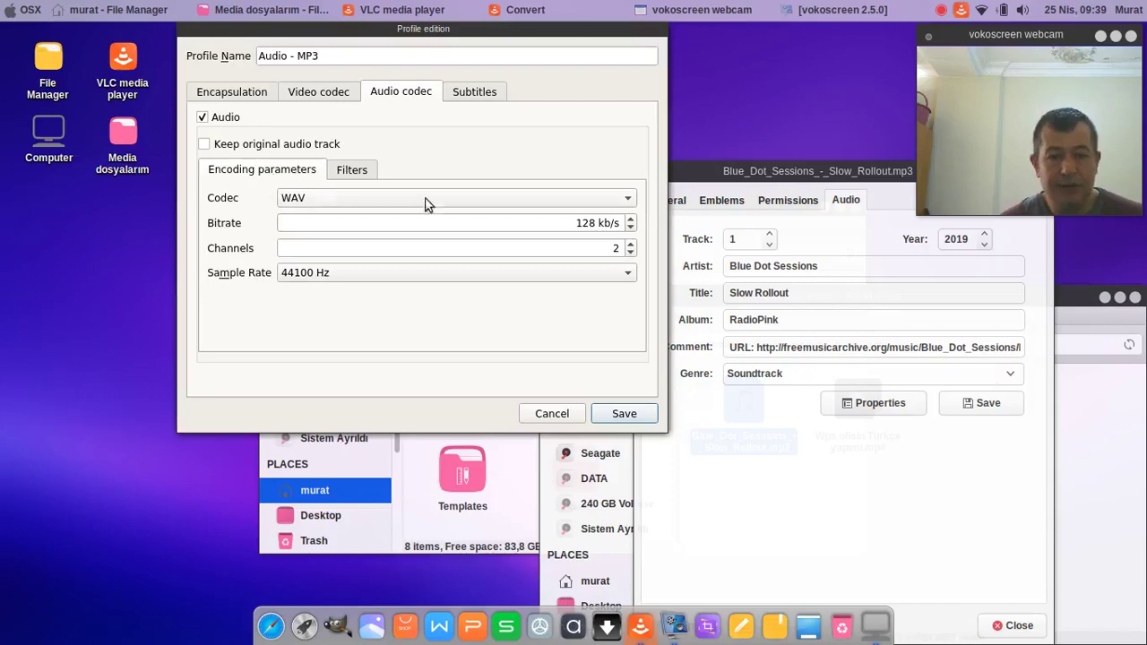
pyautogui.moveTo(524, 217); pyautogui.dragTo(596, 220)
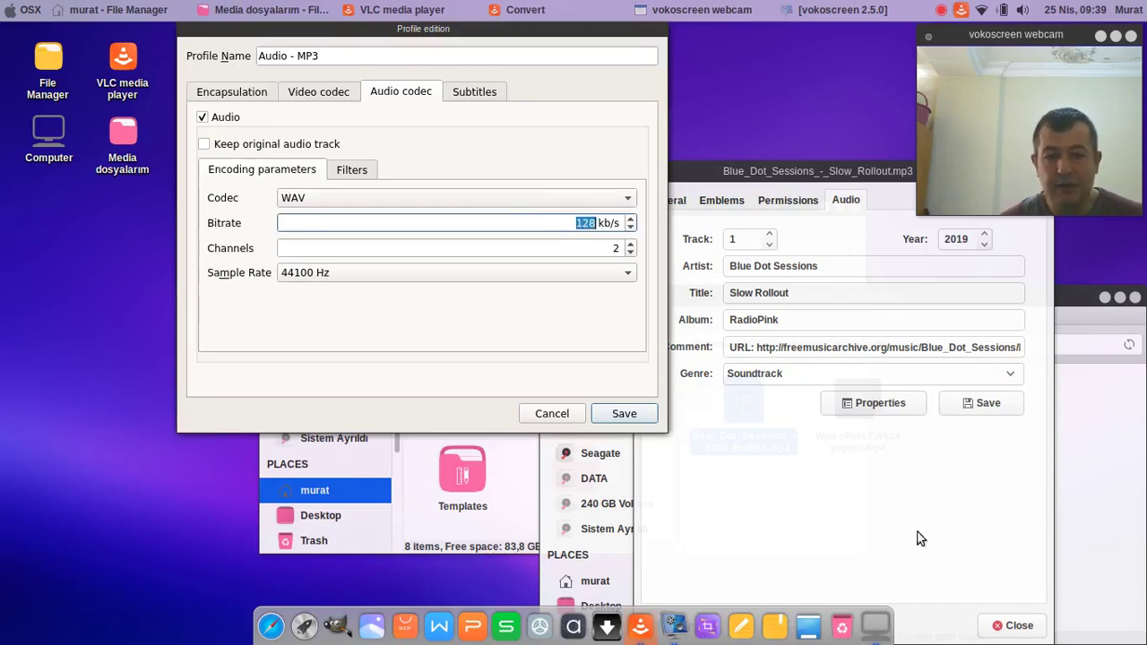
pyautogui.click(1015, 621)
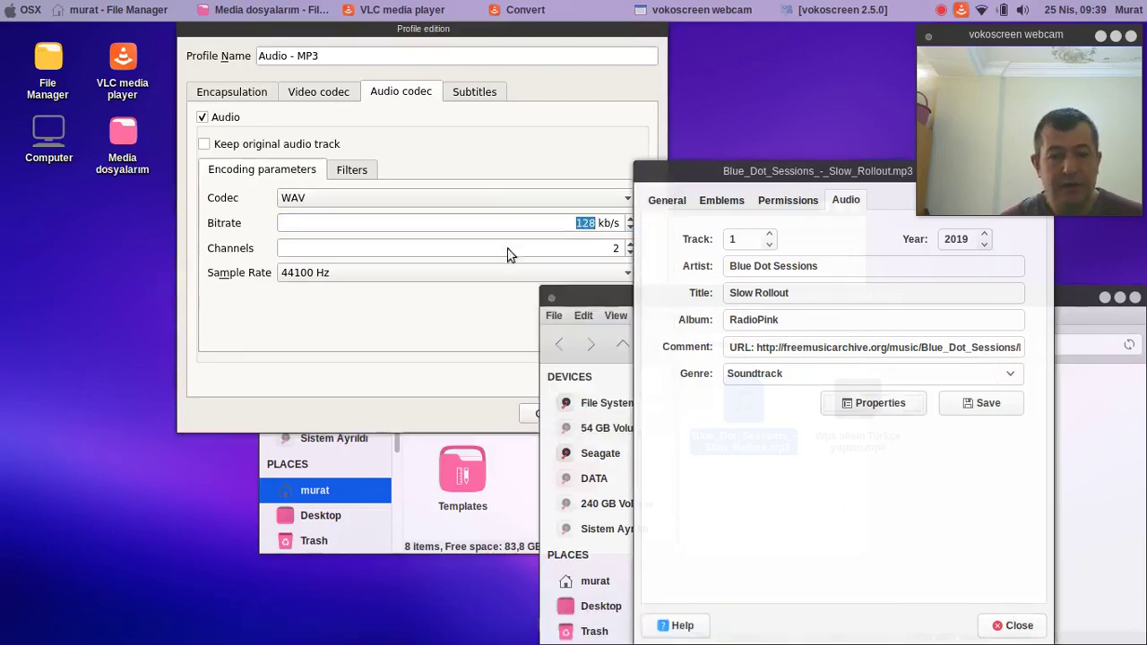
pyautogui.click(260, 97)
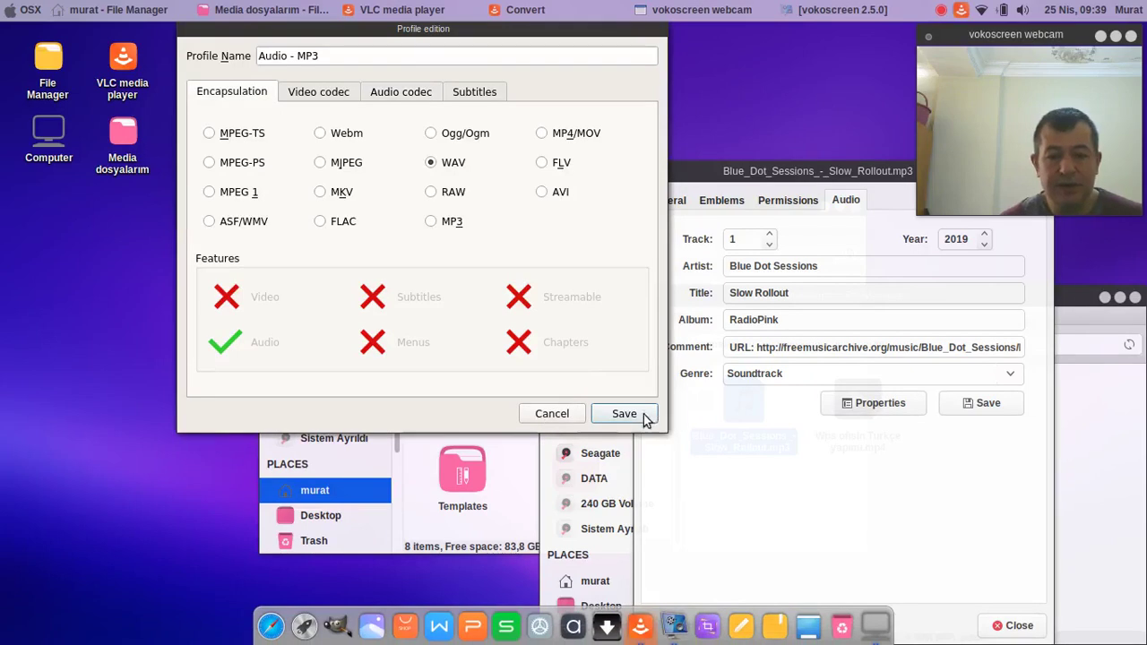
pyautogui.click(624, 413)
# Set the conversion's destination file to "Müzik wav dosyam" in the Videos folder
pyautogui.click(594, 347)
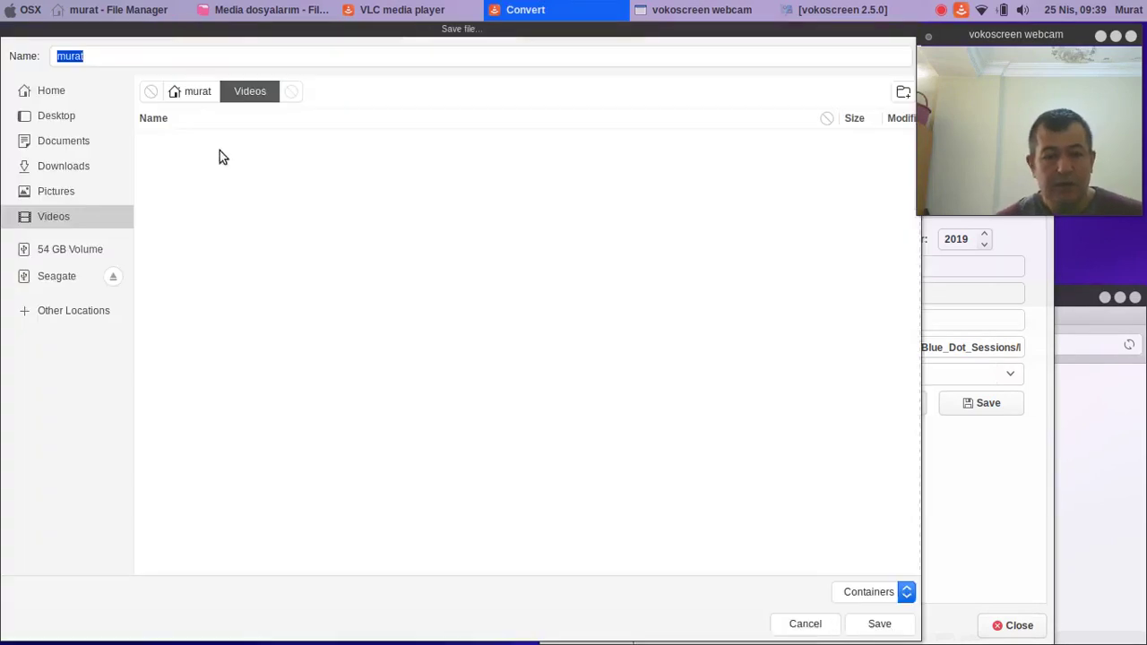
pyautogui.click(250, 59)
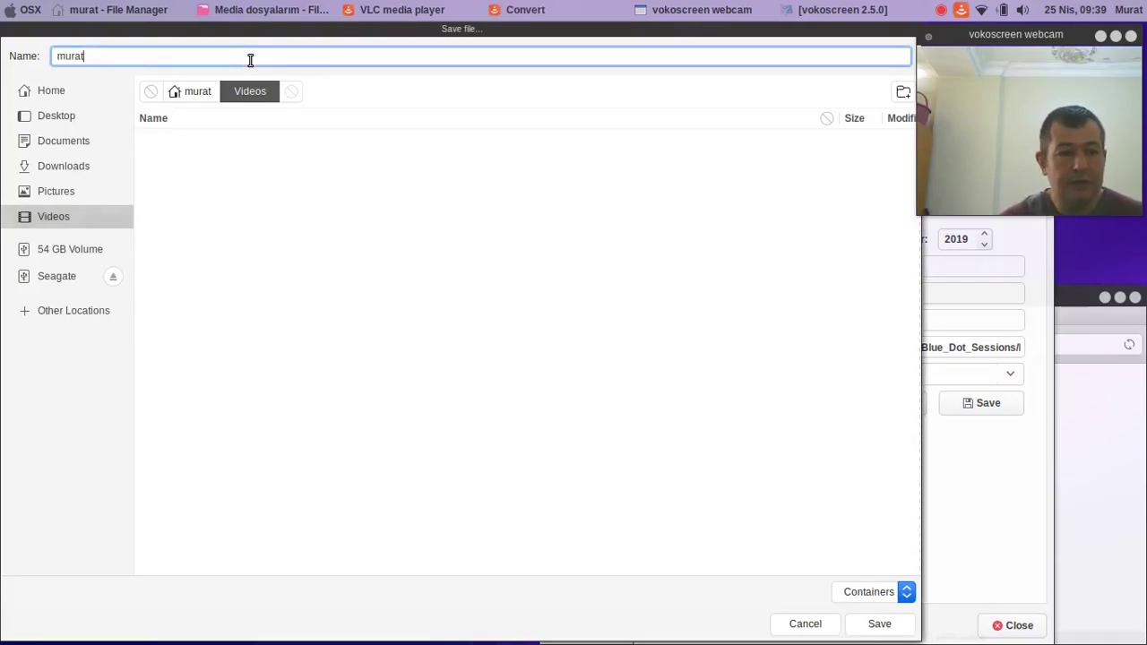
pyautogui.doubleClick(250, 59)
pyautogui.write('Müzik wav dos')
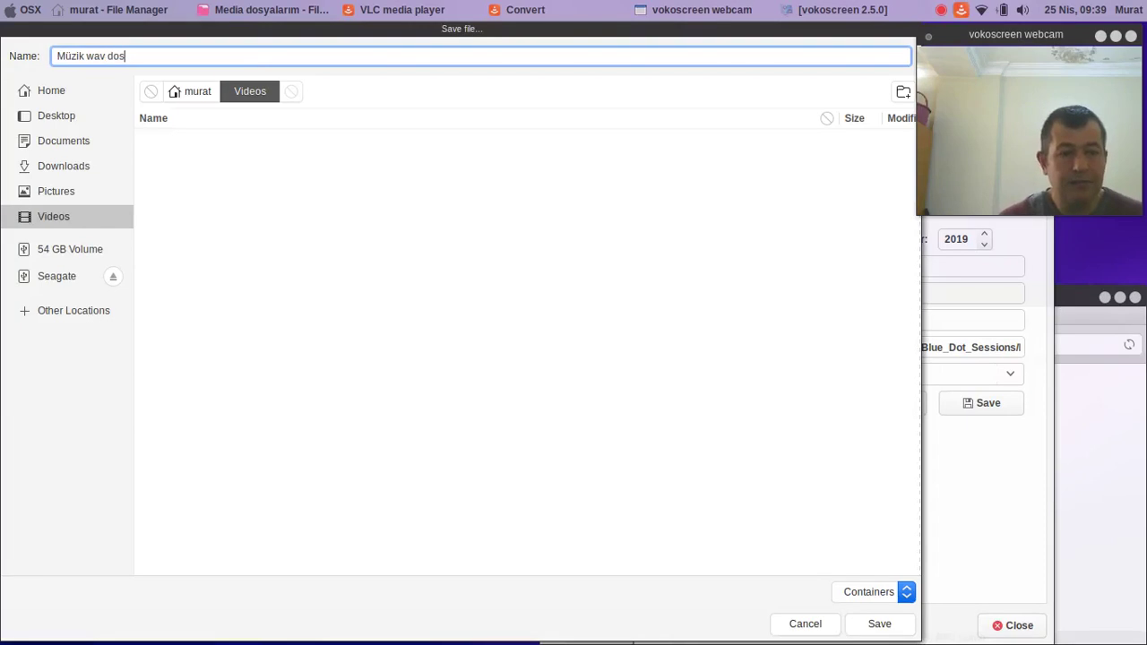
pyautogui.write('yam')
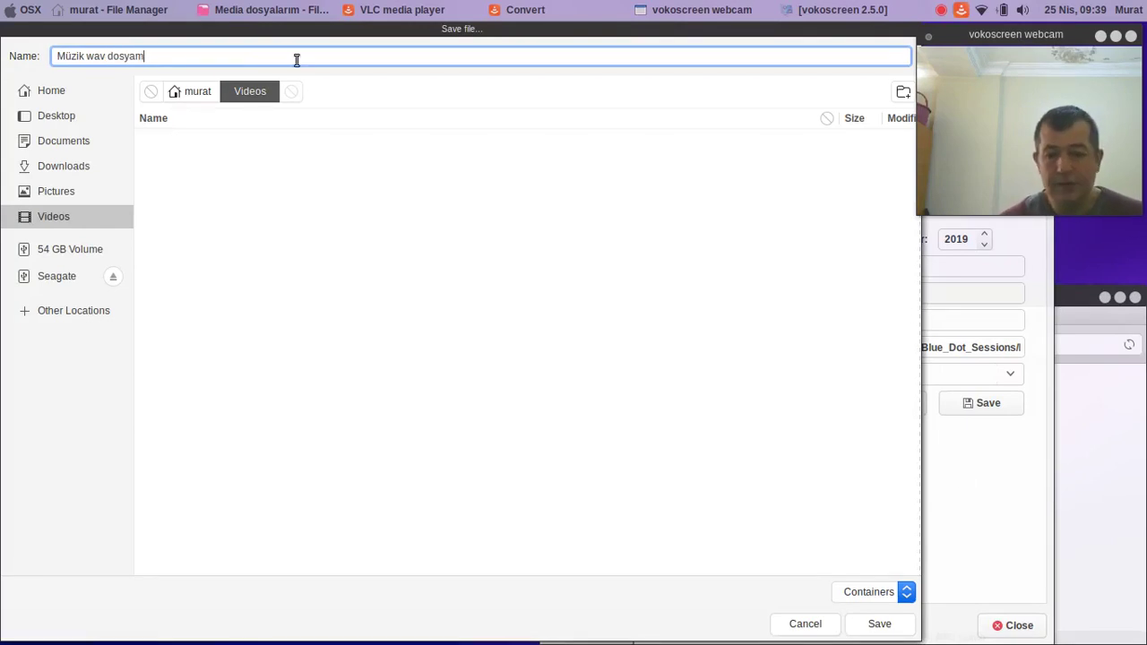
pyautogui.click(885, 622)
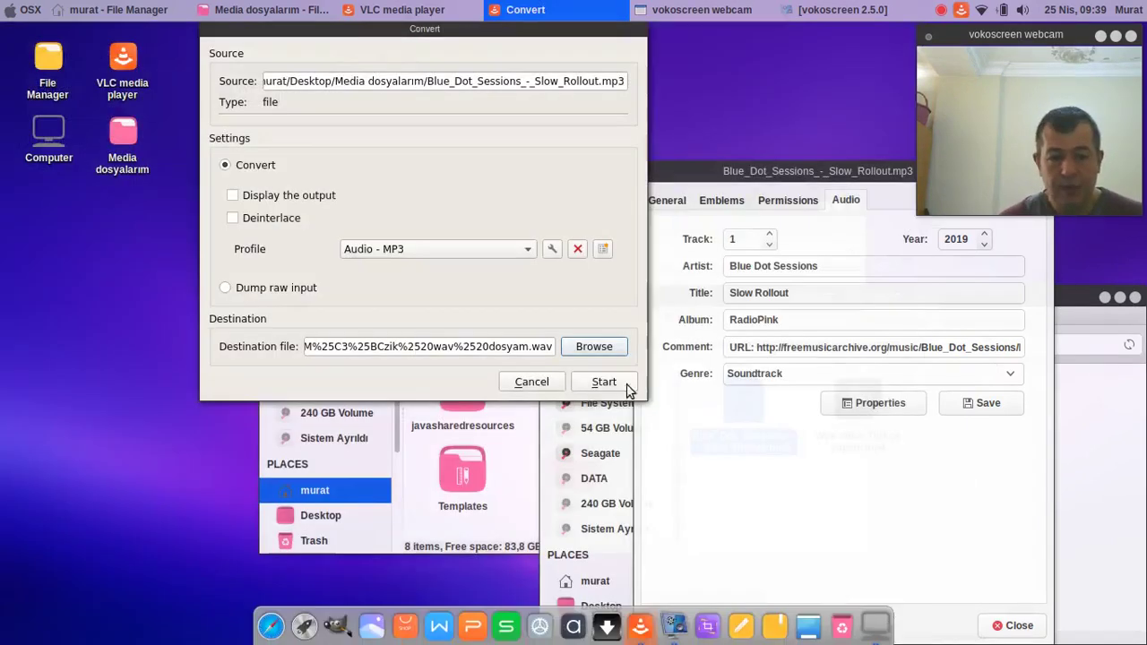
# Start the MP3-to-WAV conversion, and close the source file's properties and its Media dosyalarım folder window
pyautogui.click(602, 382)
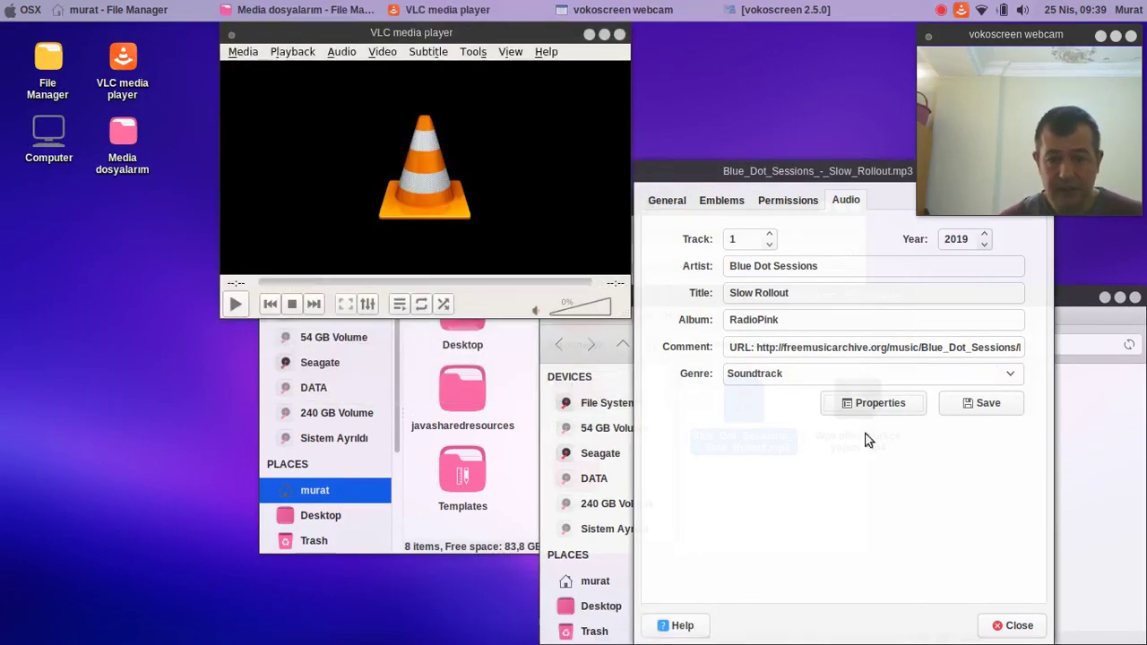
pyautogui.click(1018, 626)
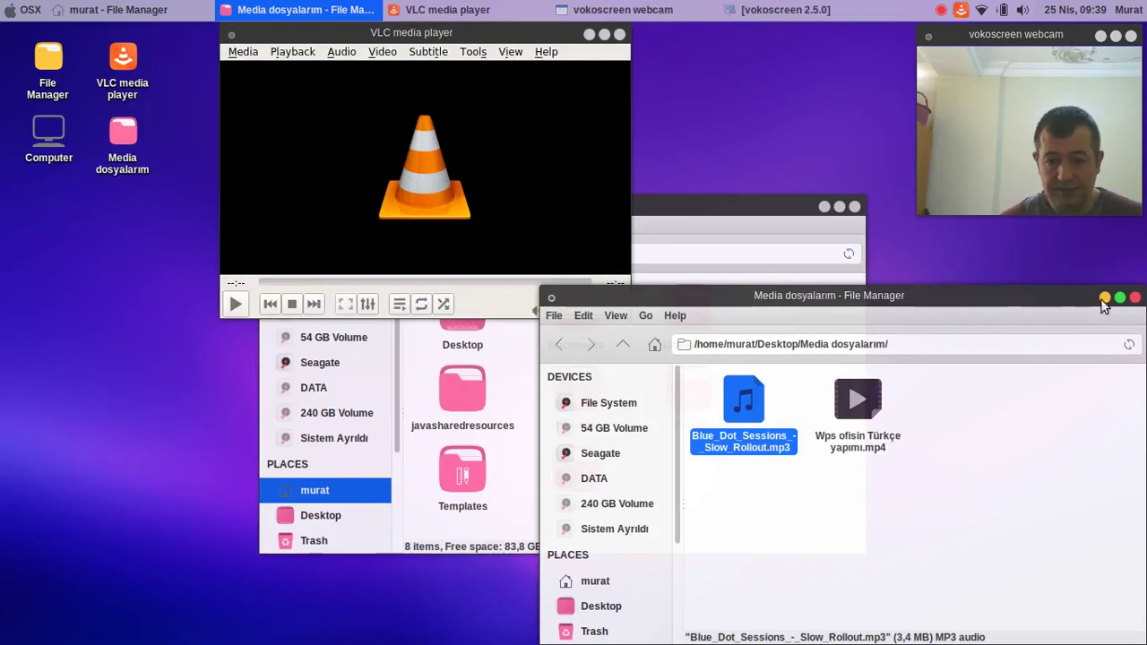
pyautogui.click(1134, 298)
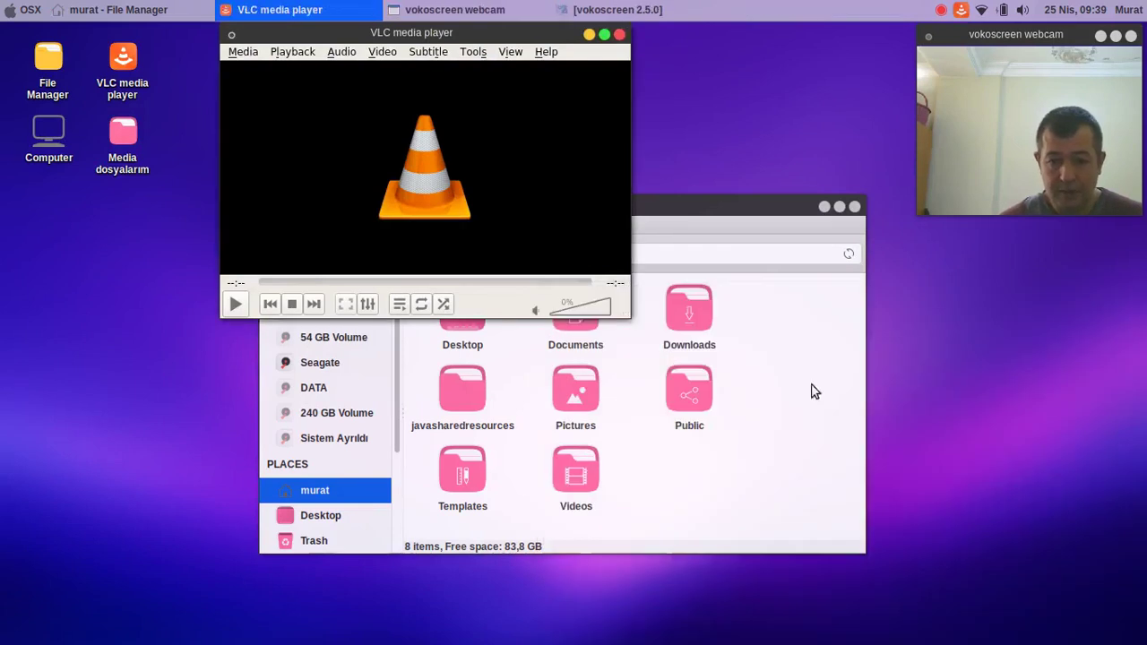
# Rename the converted WAV file in the Videos folder to "Müzik dosyam.wav"
pyautogui.doubleClick(581, 462)
pyautogui.click(440, 358)
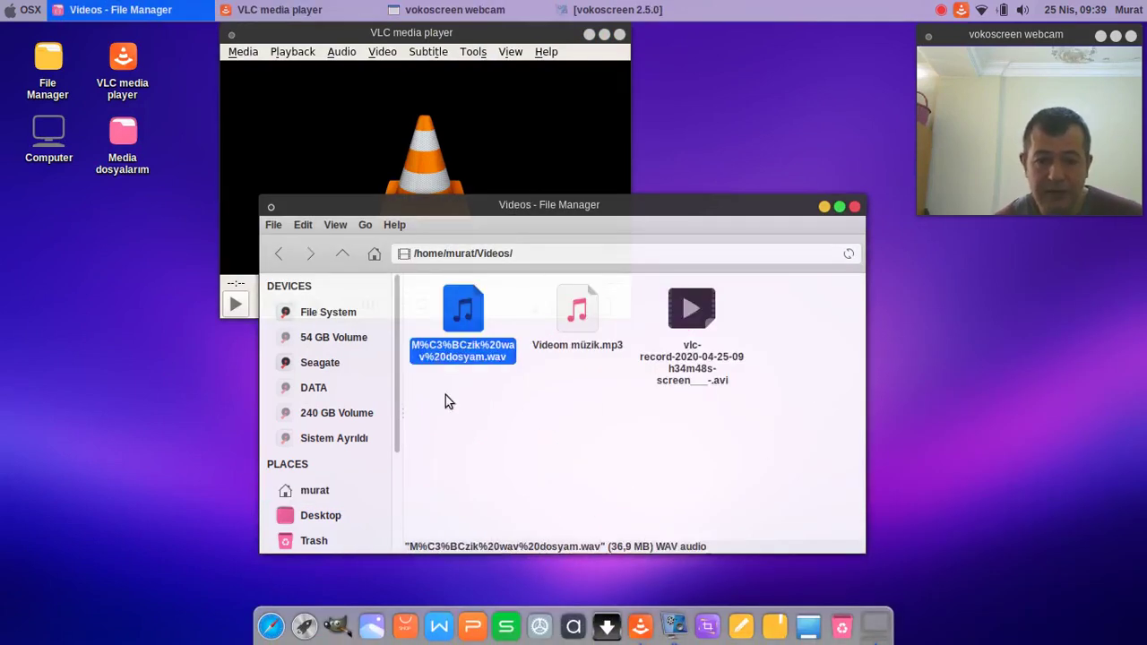
pyautogui.press('F2')
pyautogui.write('Müzik do')
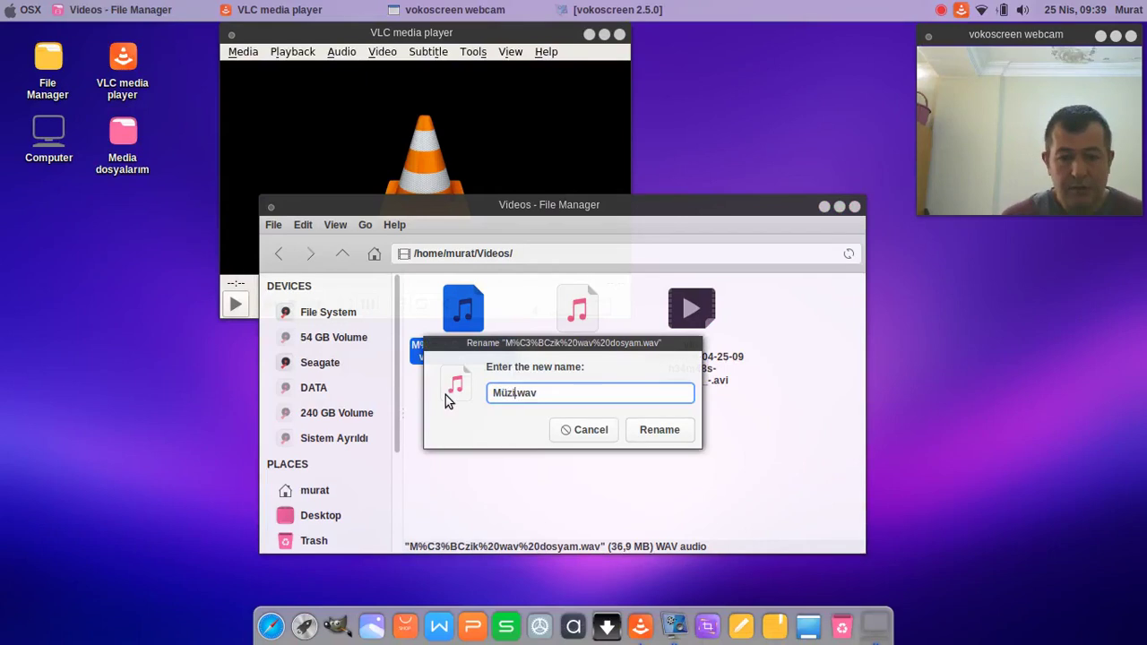
pyautogui.write('syam')
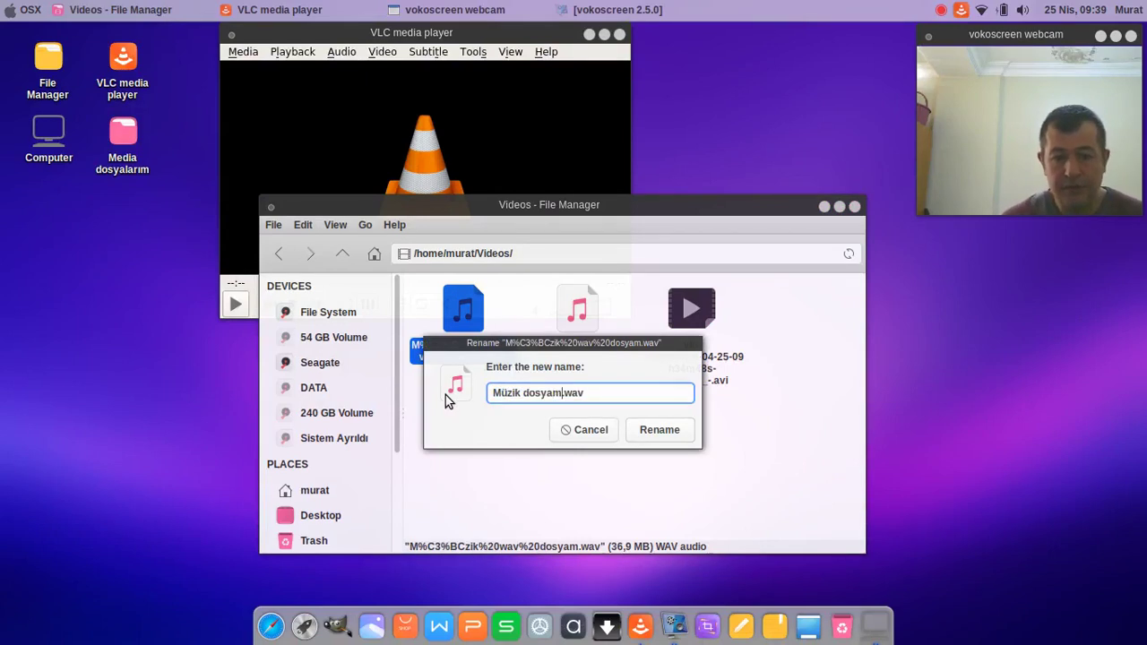
pyautogui.press('Return')
# Compare the type and size of Videom müzik.mp3 and Müzik dosyam.wav, and close the Videos folder
pyautogui.moveTo(591, 369); pyautogui.dragTo(627, 371)
pyautogui.click(591, 355)
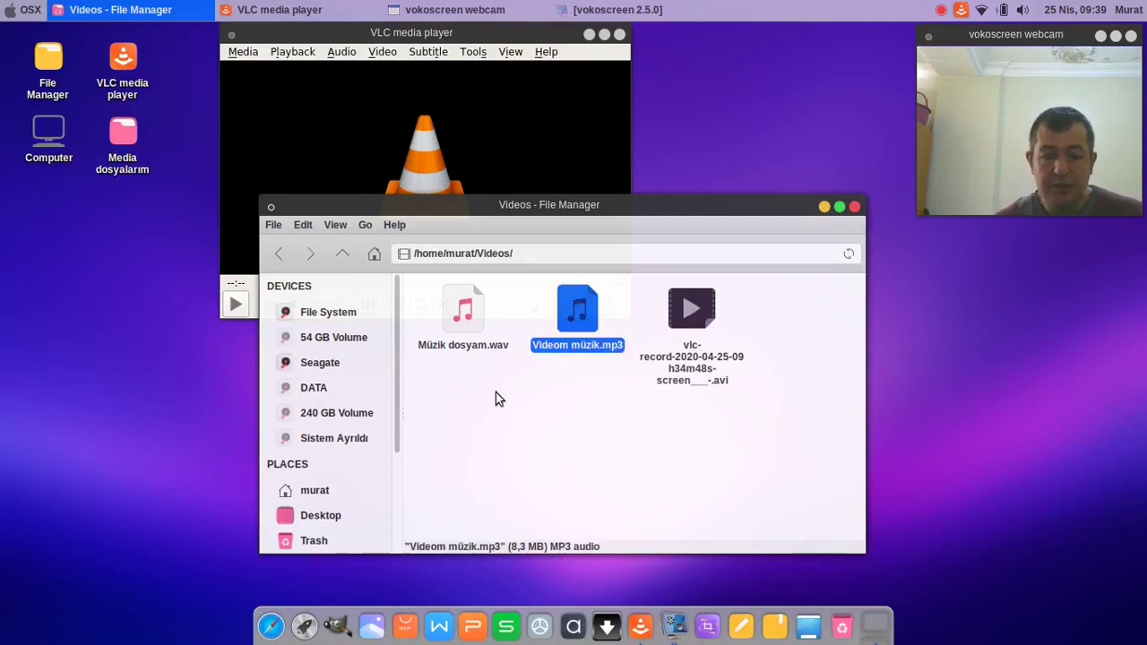
pyautogui.moveTo(494, 387); pyautogui.dragTo(448, 348)
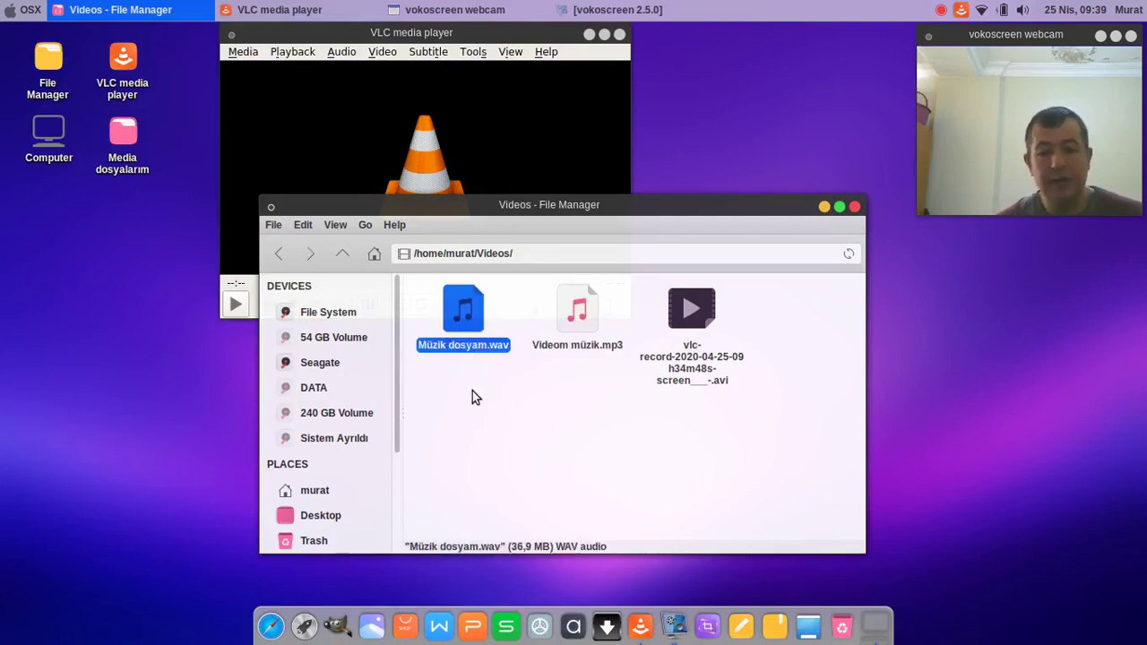
pyautogui.click(573, 422)
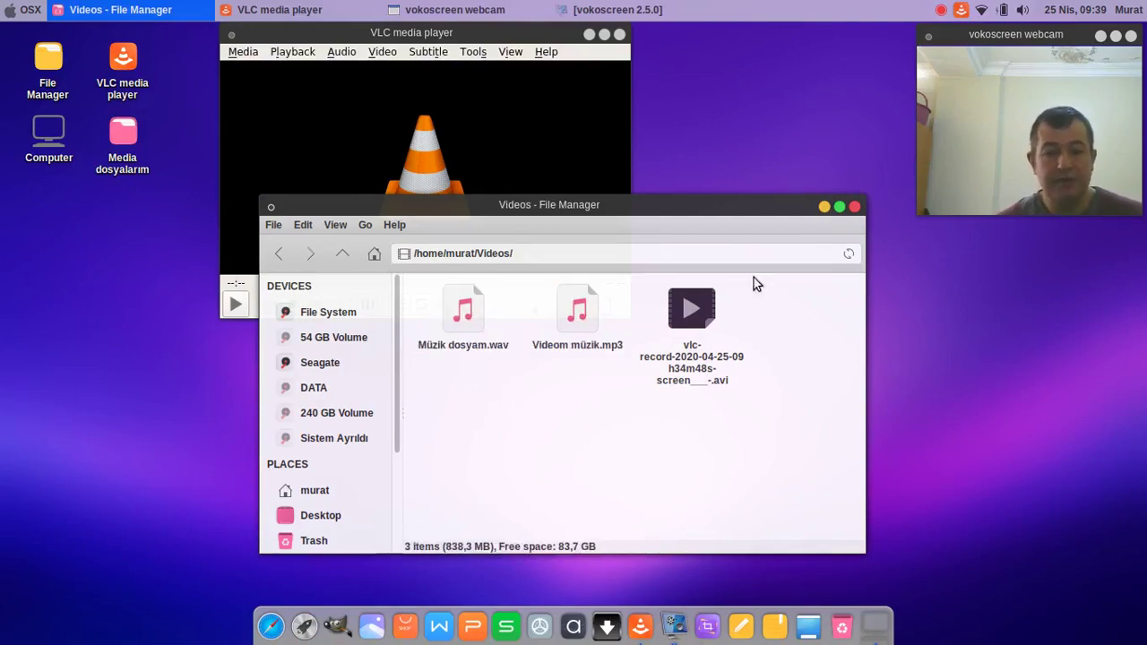
pyautogui.click(855, 208)
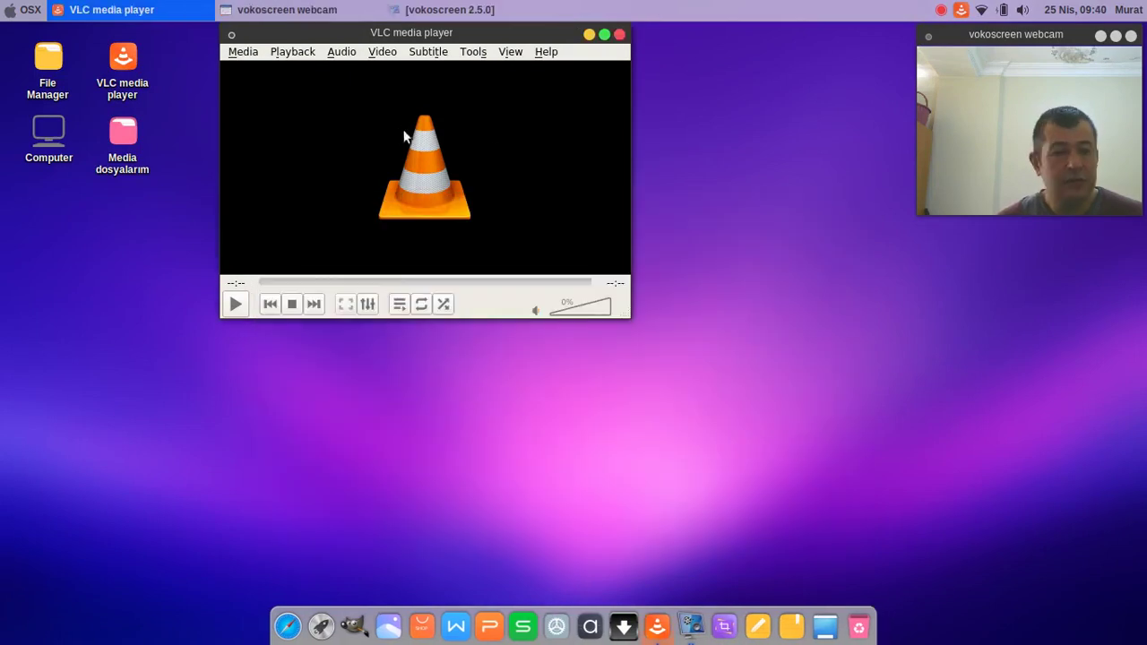
# Load "Wps ofisin Türkçe yapımı.mp4" from the Media dosyalarım folder as the only source of a new conversion
pyautogui.doubleClick(110, 154)
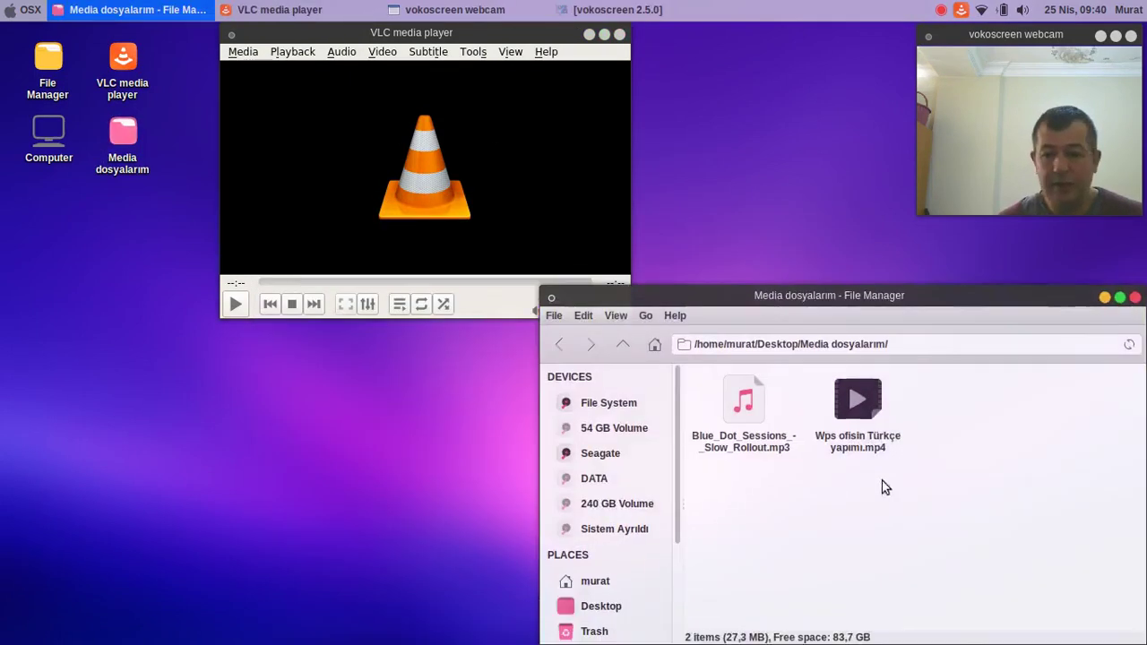
pyautogui.click(855, 421)
pyautogui.click(244, 54)
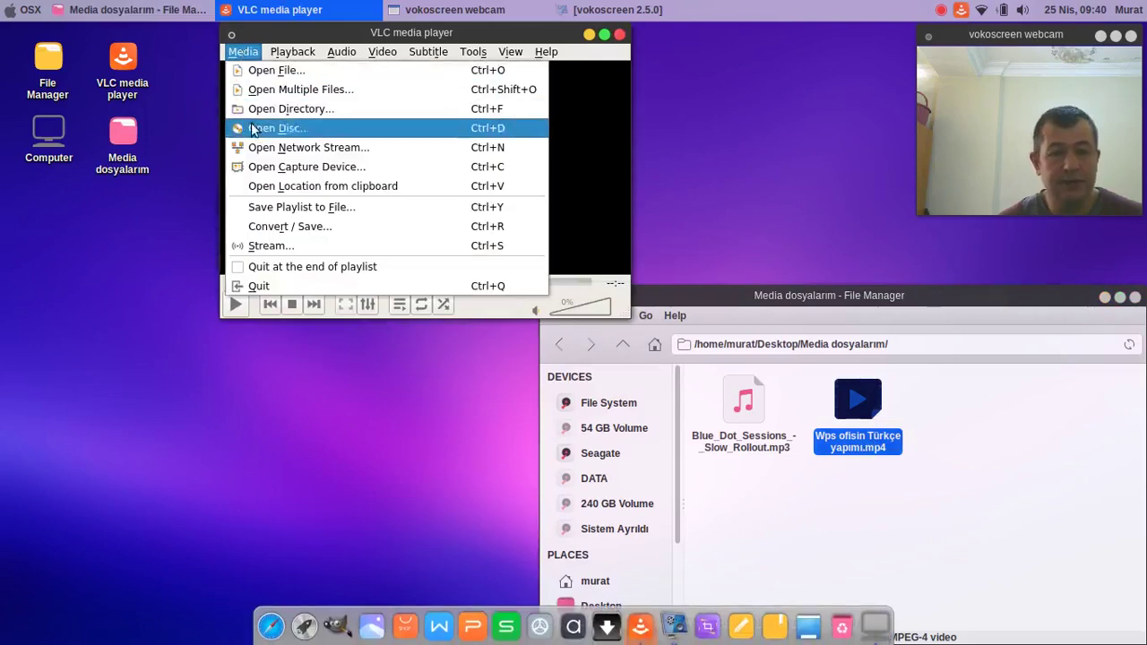
pyautogui.click(267, 226)
pyautogui.click(580, 156)
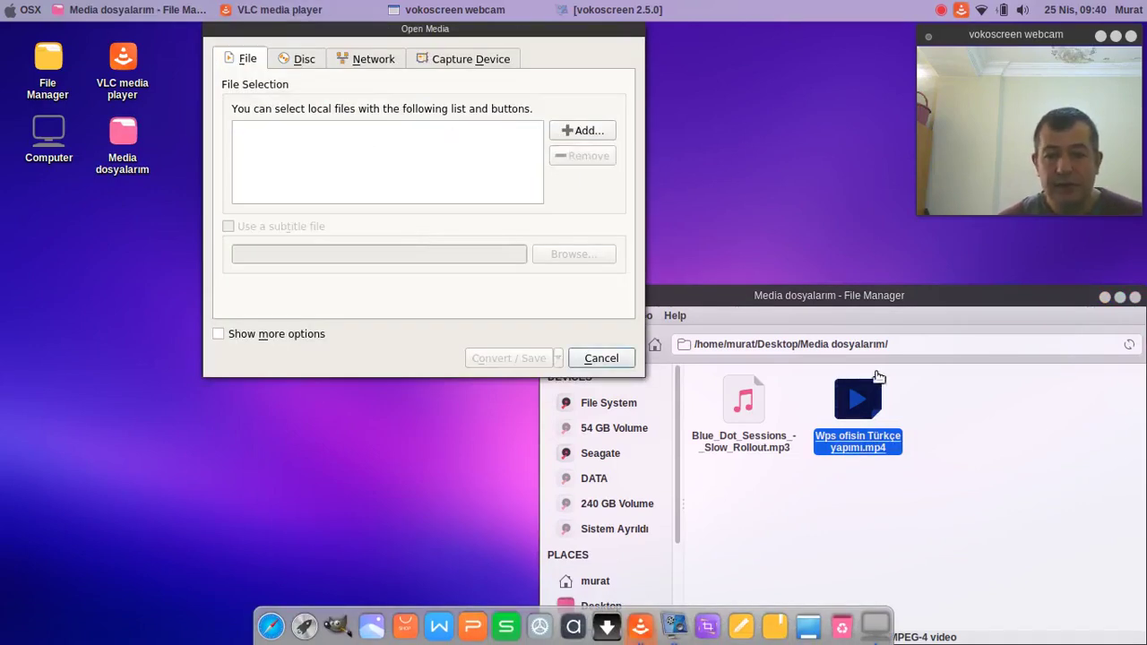
pyautogui.moveTo(874, 384); pyautogui.dragTo(392, 148)
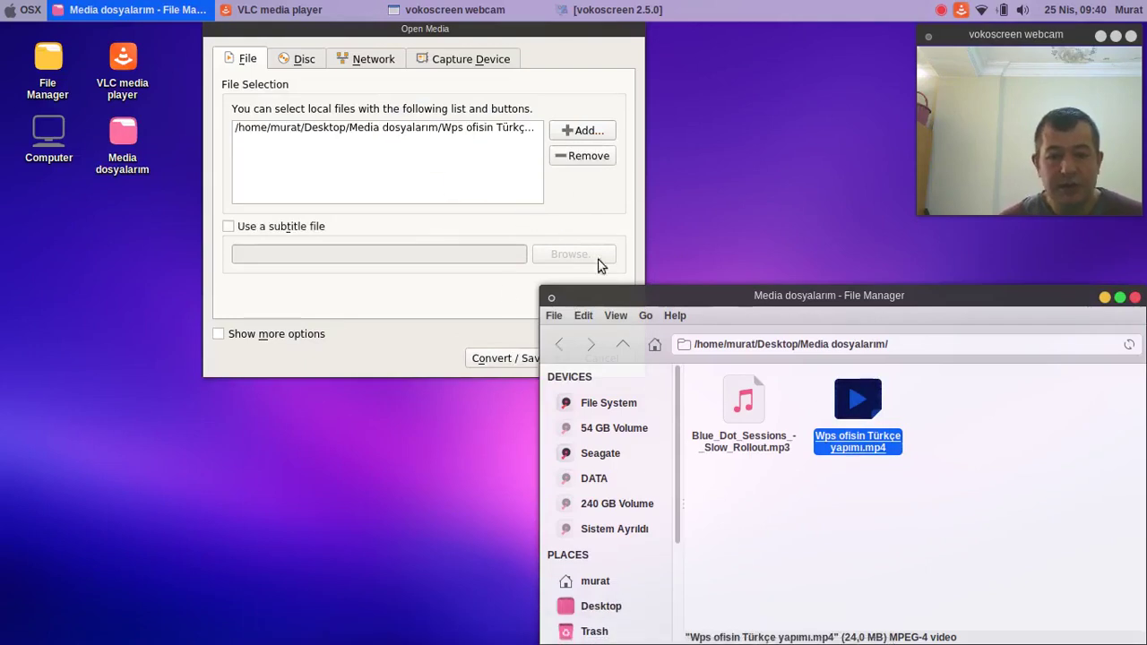
pyautogui.click(475, 332)
pyautogui.click(491, 359)
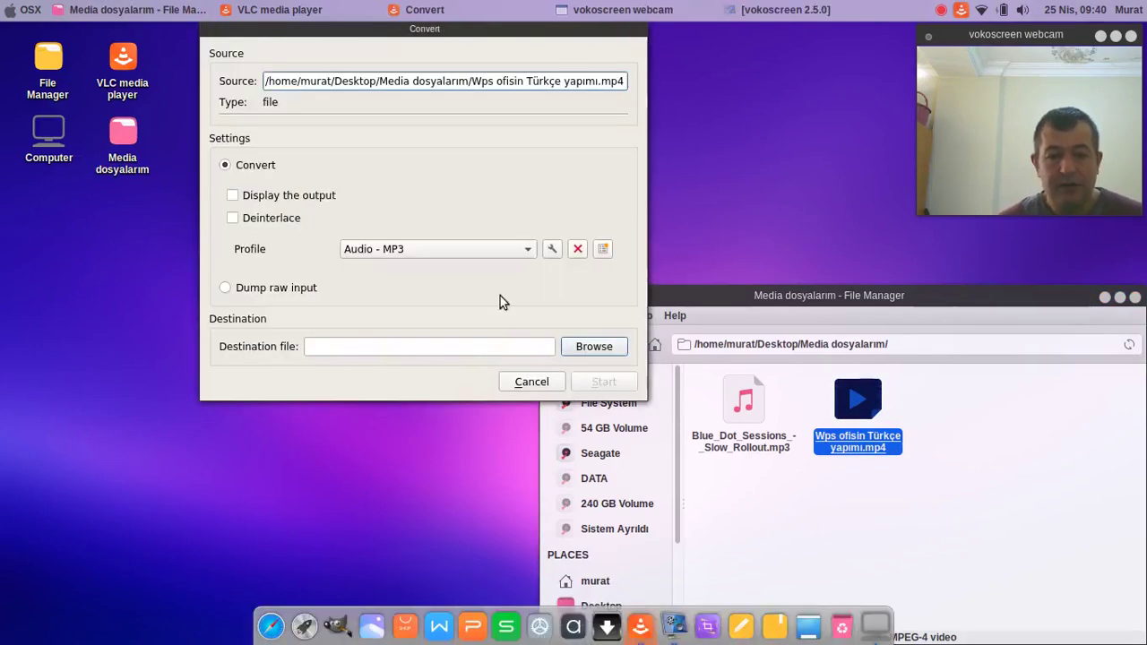
# Choose the "Video for MPEG4 720p TV/device" profile and set its encapsulation to MKV
pyautogui.click(504, 249)
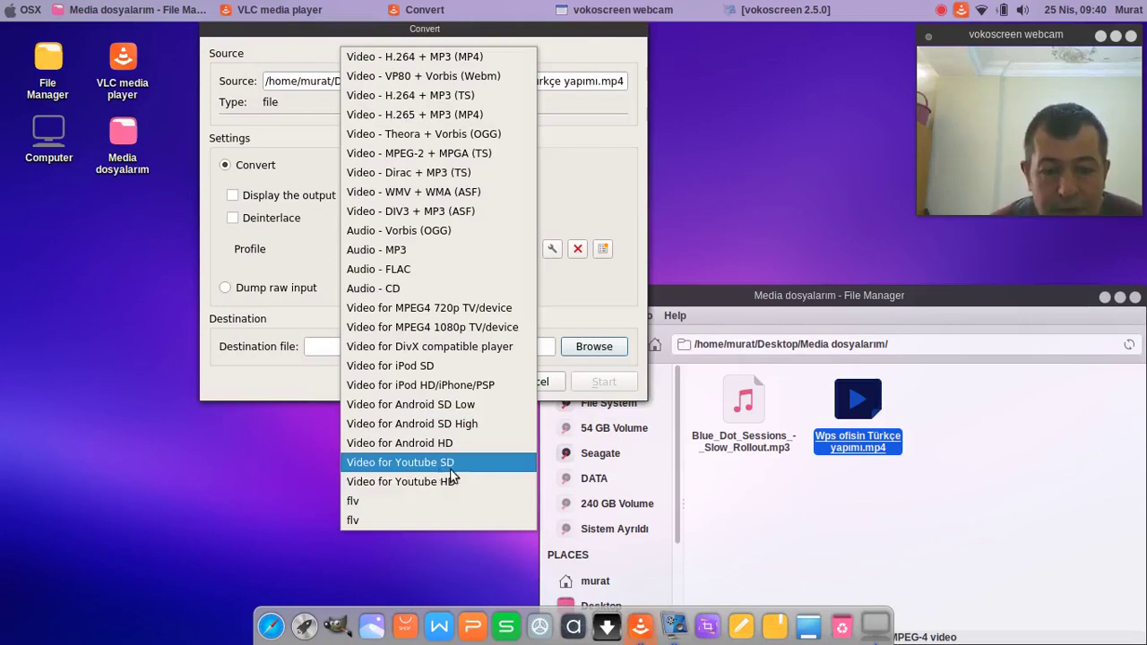
pyautogui.click(444, 310)
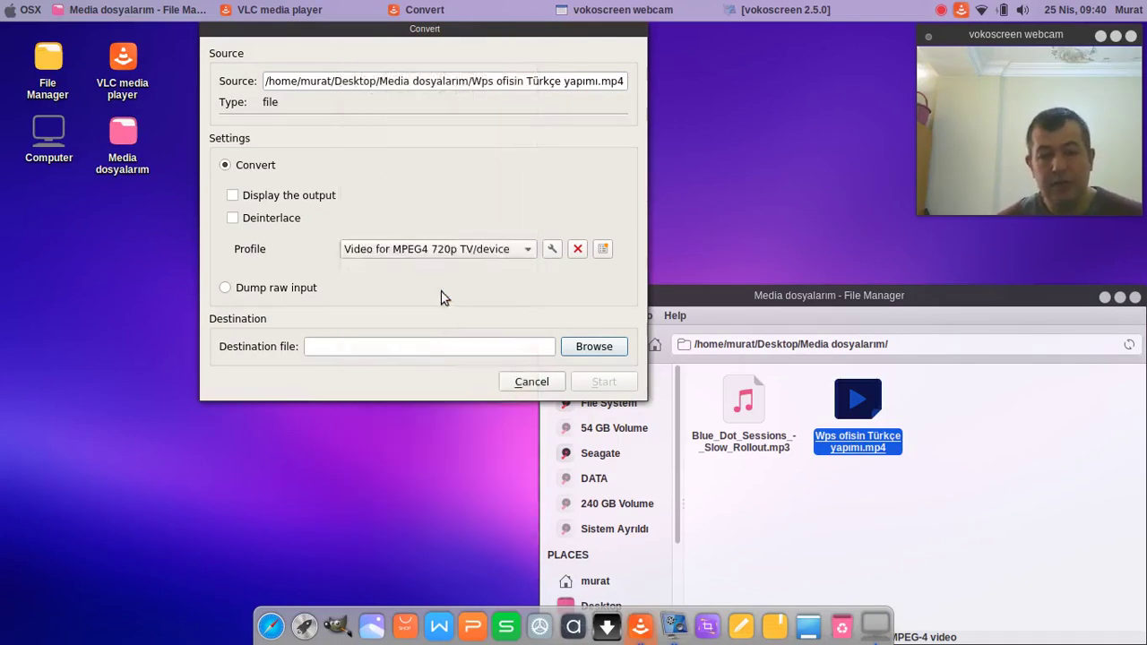
pyautogui.click(552, 249)
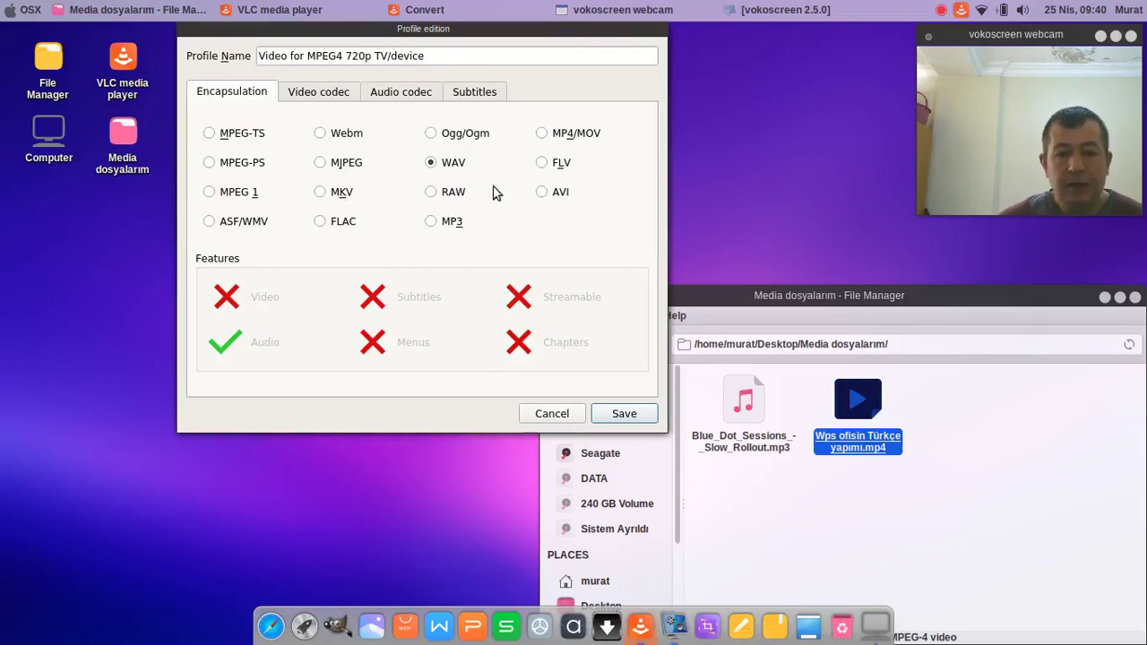
pyautogui.click(548, 193)
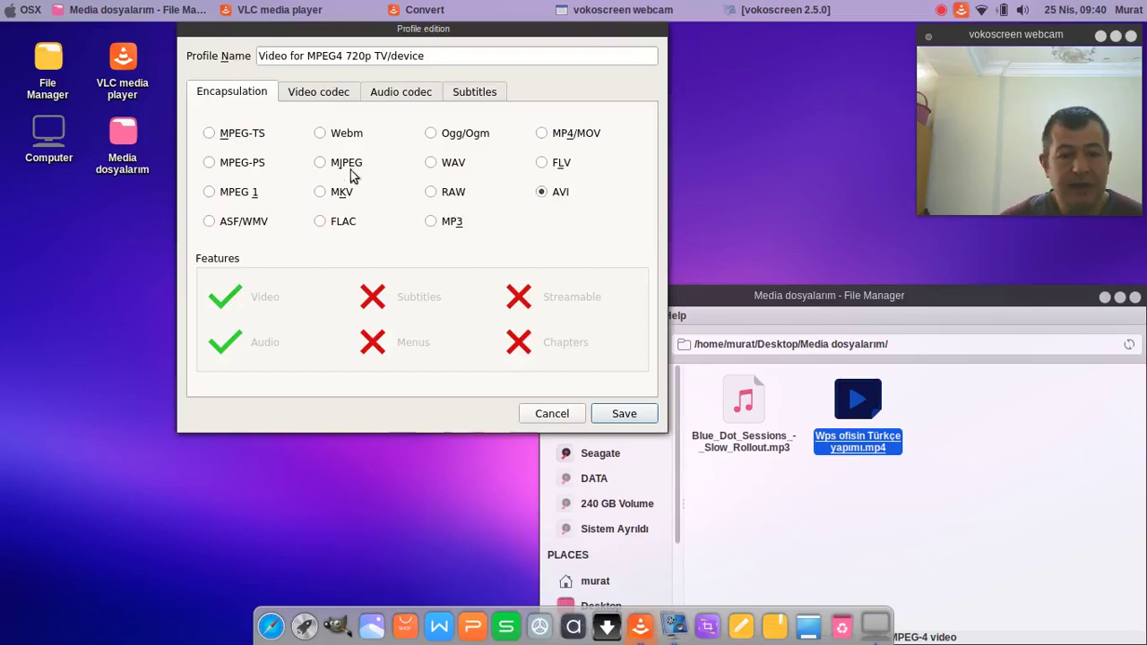
pyautogui.click(321, 133)
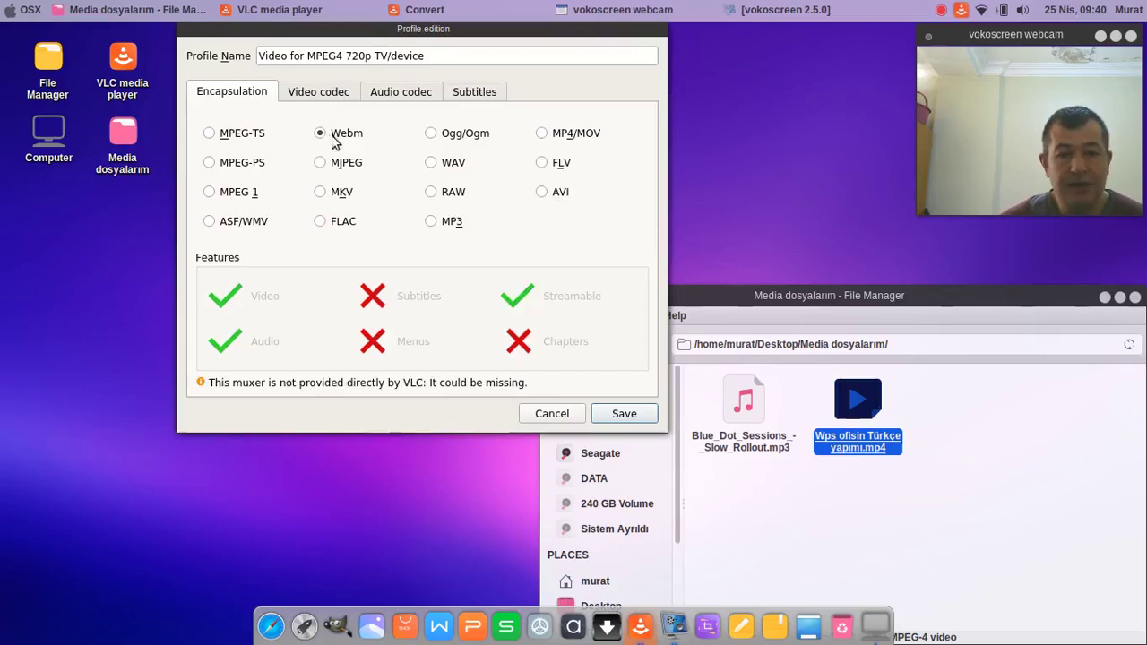
pyautogui.click(338, 192)
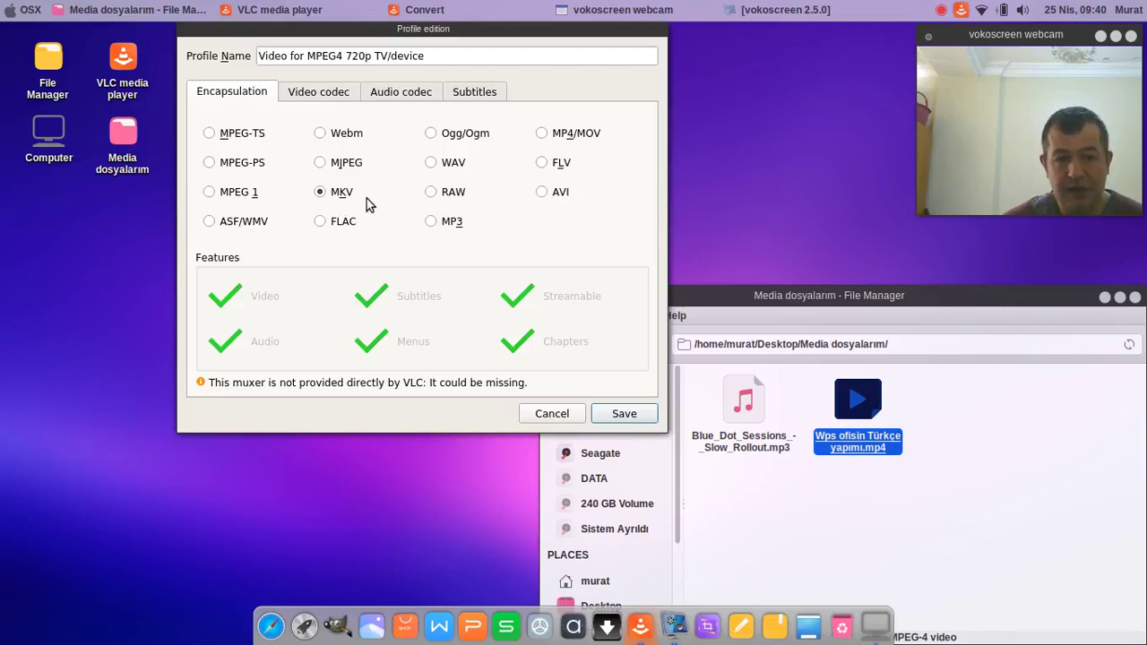
# View the profile's video codec settings and check the bitrate in the file properties of "Wps ofisin Türkçe yapımı.mp4"
pyautogui.click(334, 96)
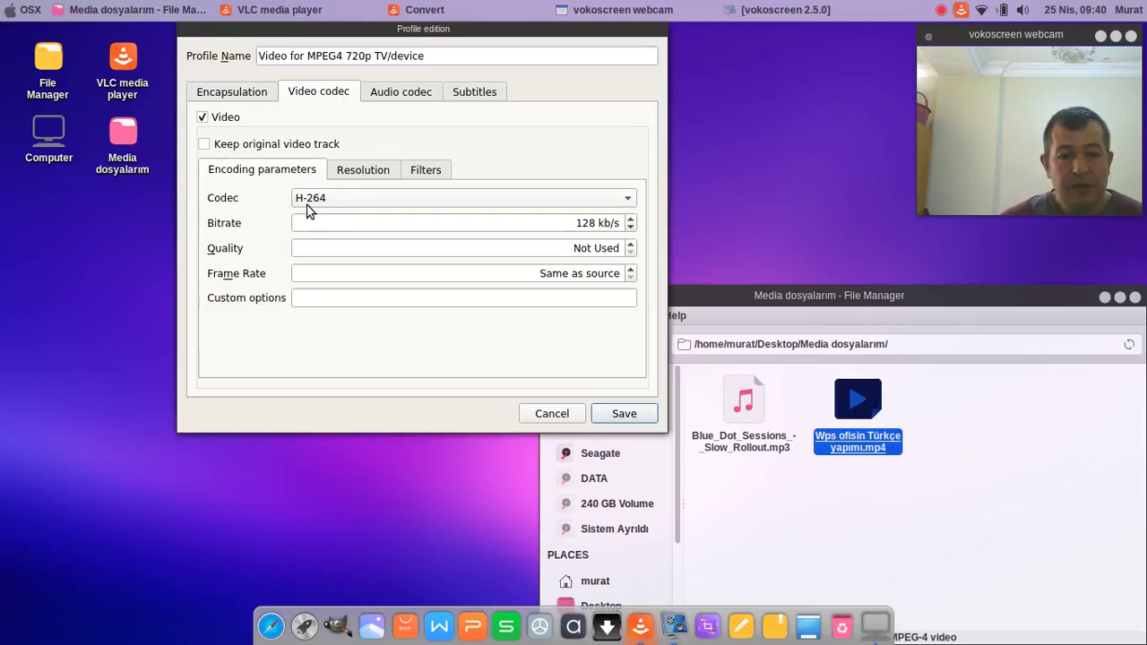
pyautogui.rightClick(871, 438)
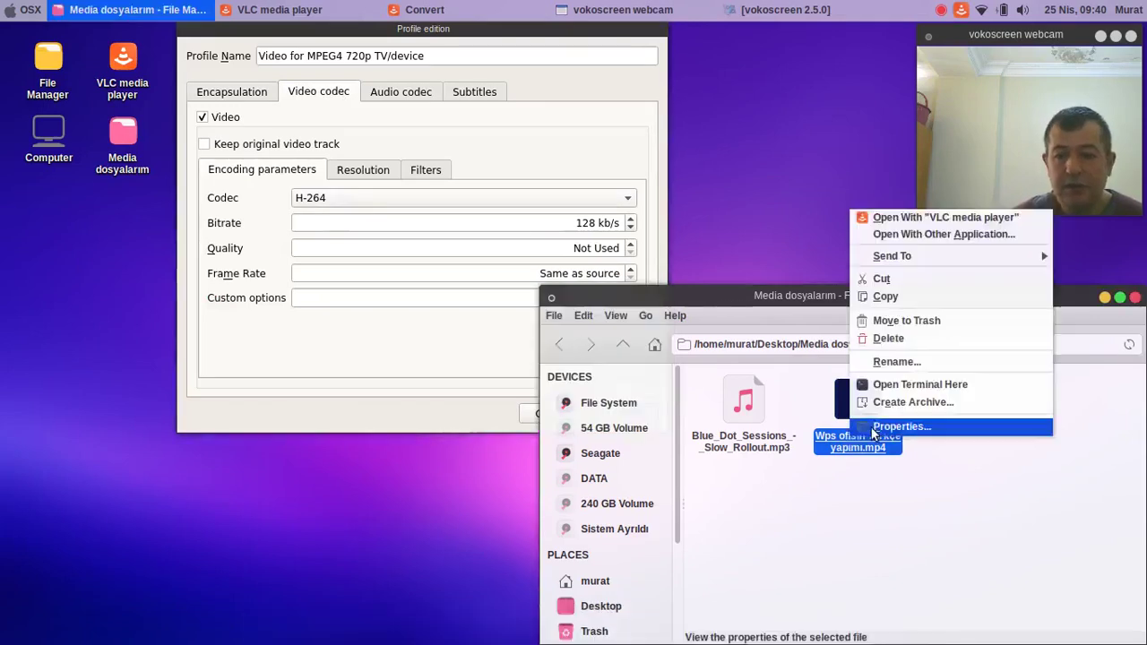
pyautogui.click(900, 426)
pyautogui.click(846, 199)
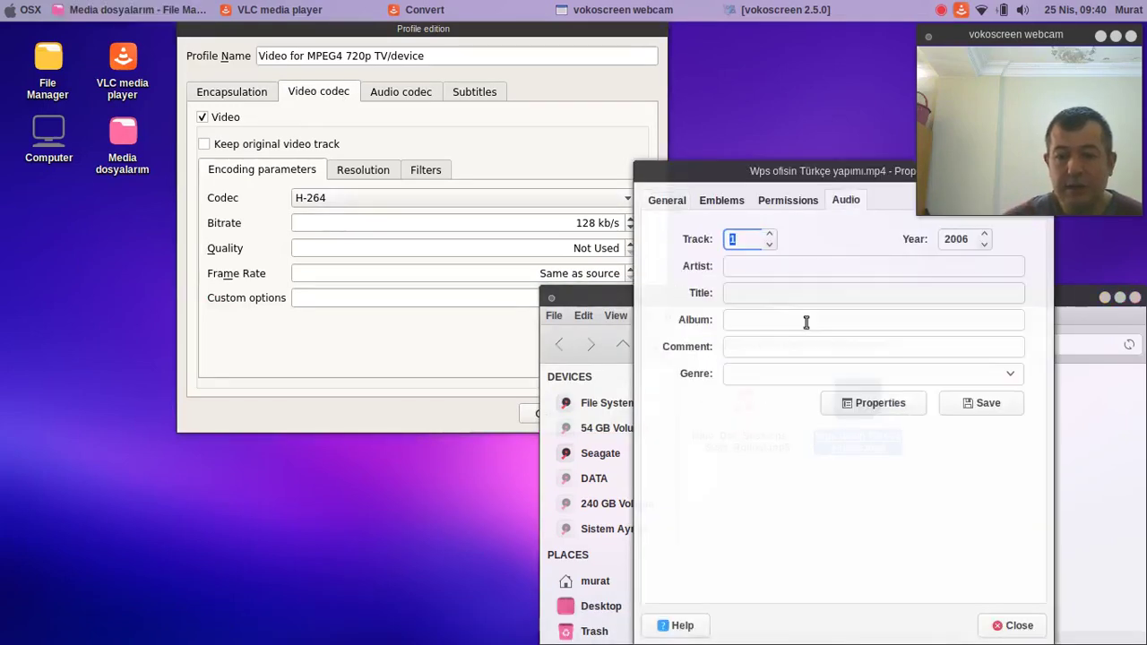
pyautogui.click(860, 403)
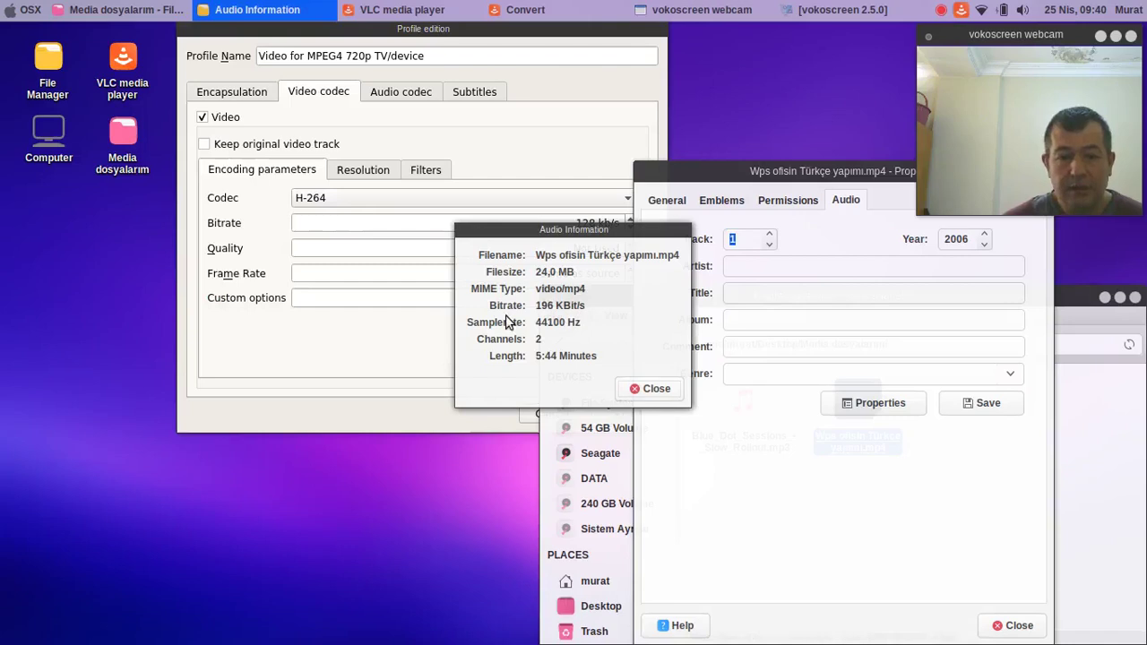
pyautogui.click(657, 390)
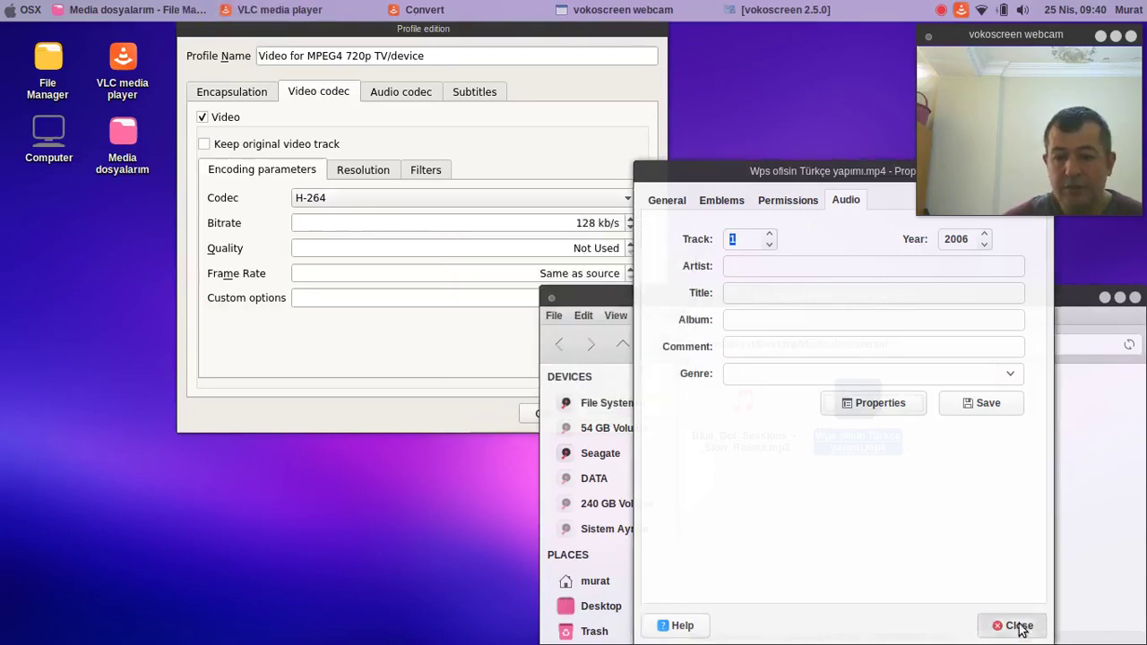
pyautogui.click(1015, 626)
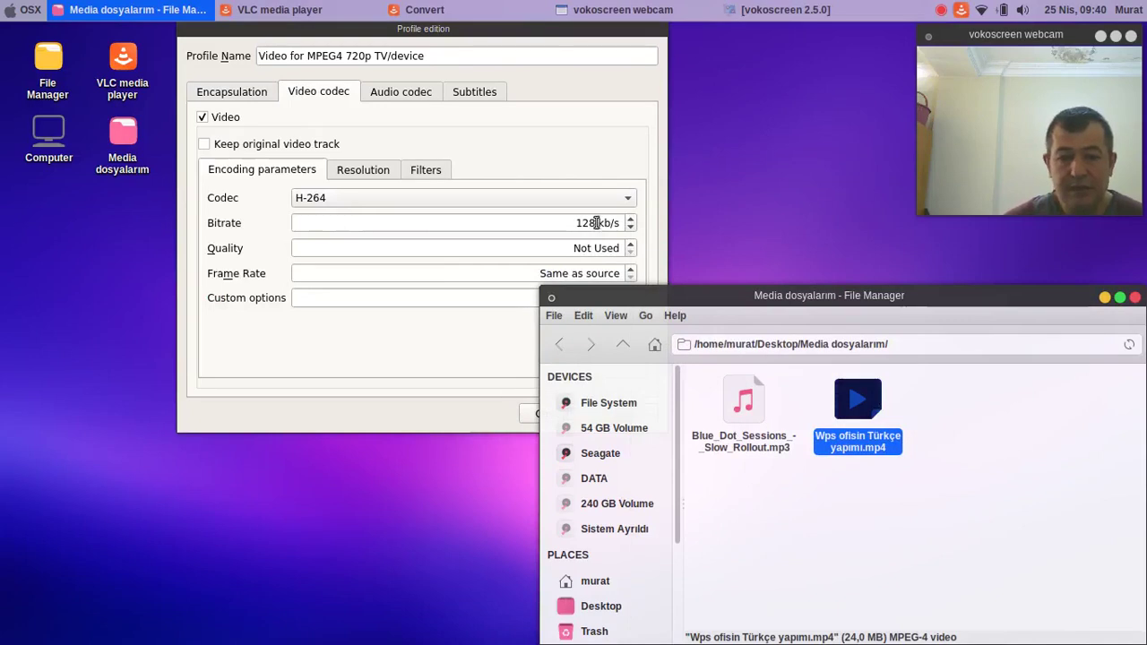
# Set the profile's video bitrate to 200 kb/s
pyautogui.moveTo(594, 222); pyautogui.dragTo(526, 221)
pyautogui.write('1')
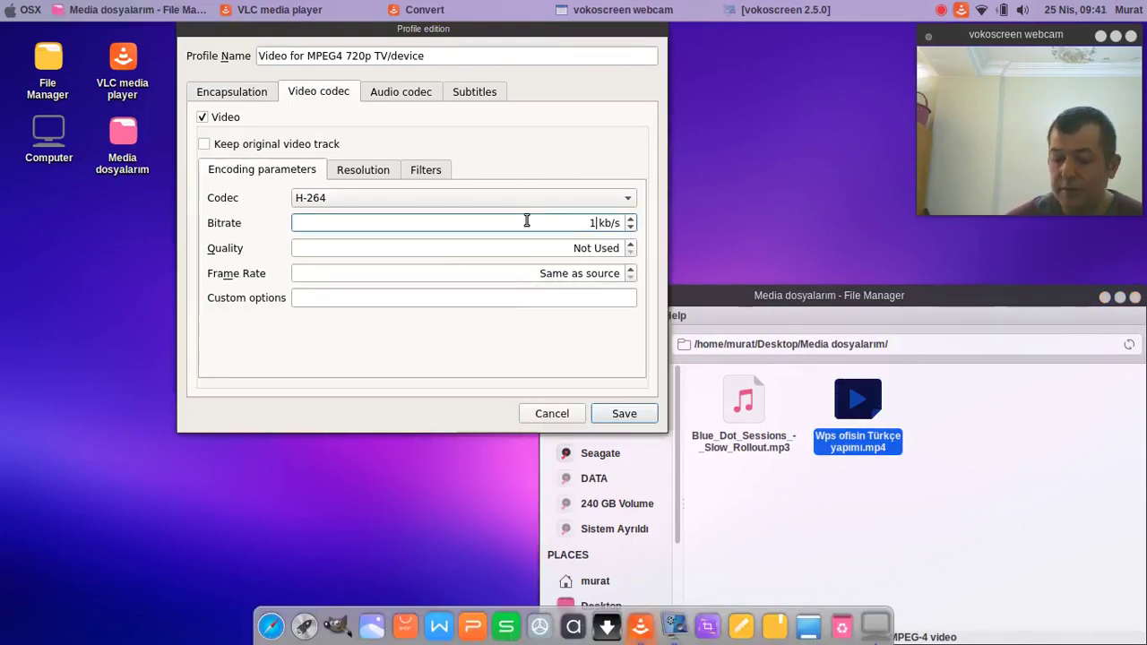
pyautogui.write('00')
pyautogui.press('BackSpace')
pyautogui.press('BackSpace')
pyautogui.press('BackSpace')
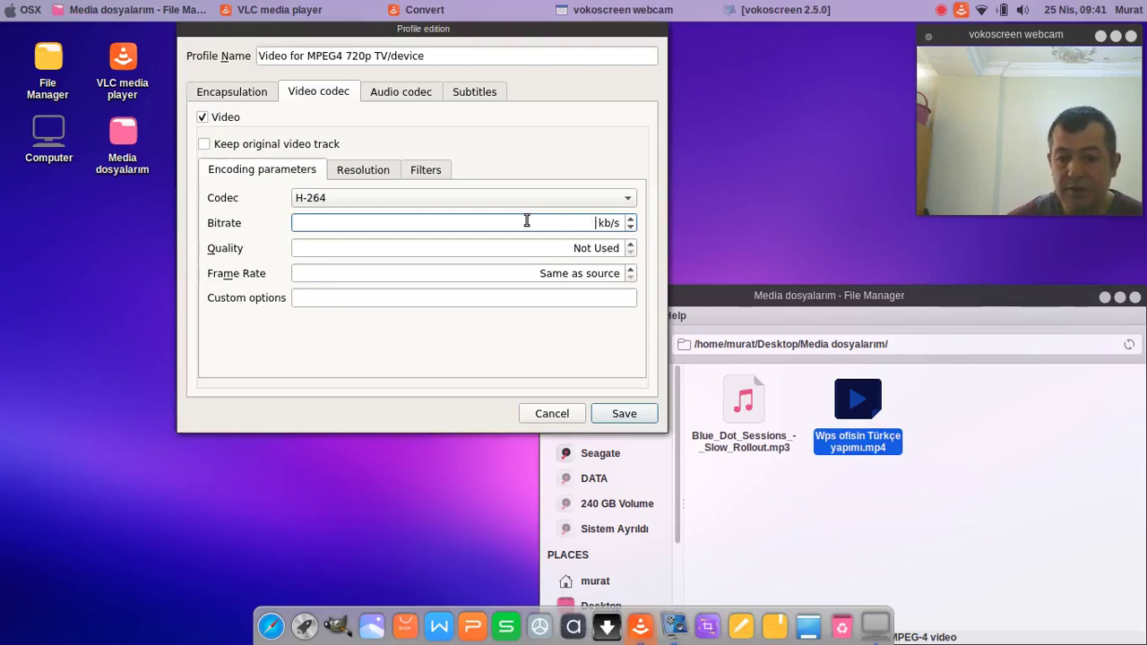
pyautogui.write('200')
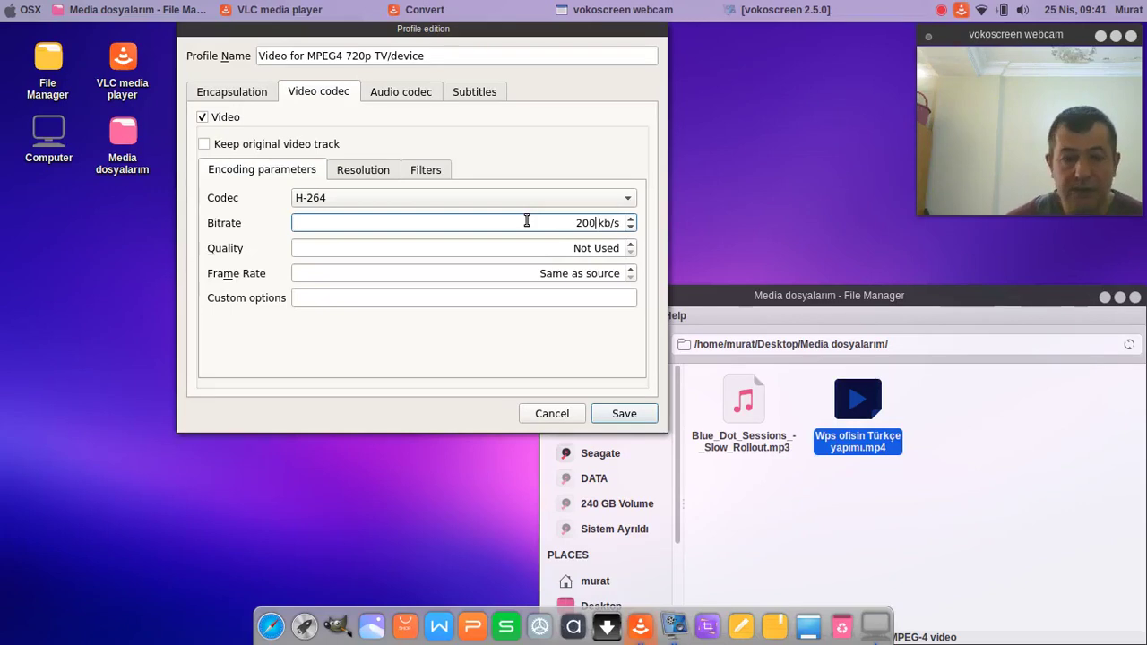
# Set the frame width in the profile's video resolution settings to 1366 px
pyautogui.click(378, 172)
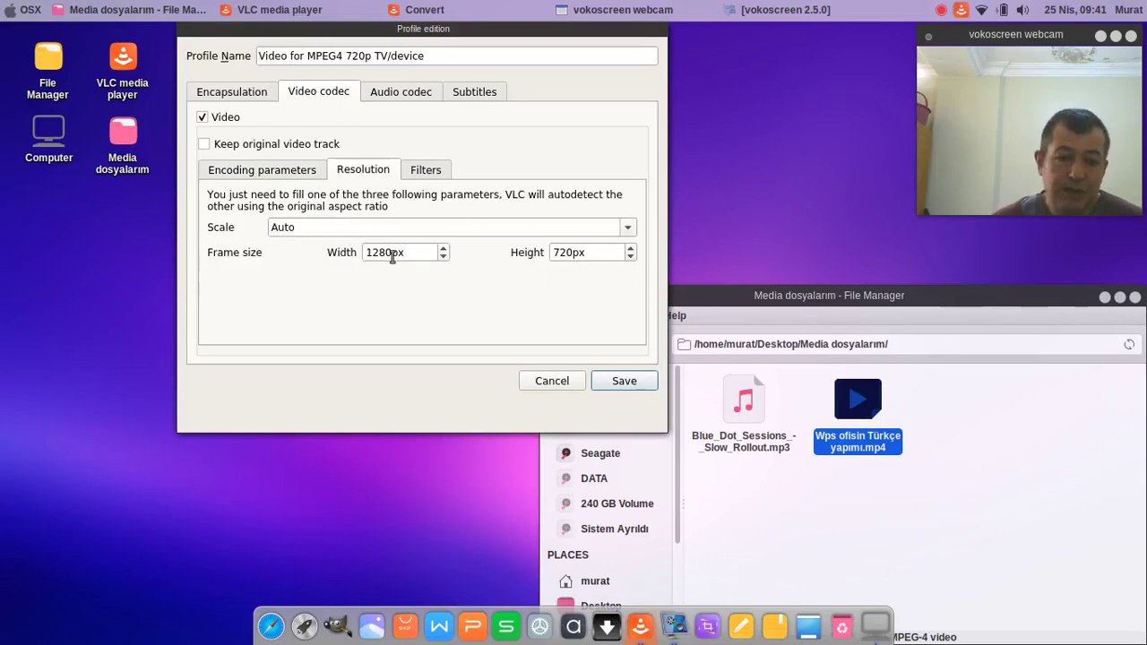
pyautogui.moveTo(392, 252); pyautogui.dragTo(334, 258)
pyautogui.moveTo(573, 253); pyautogui.dragTo(519, 252)
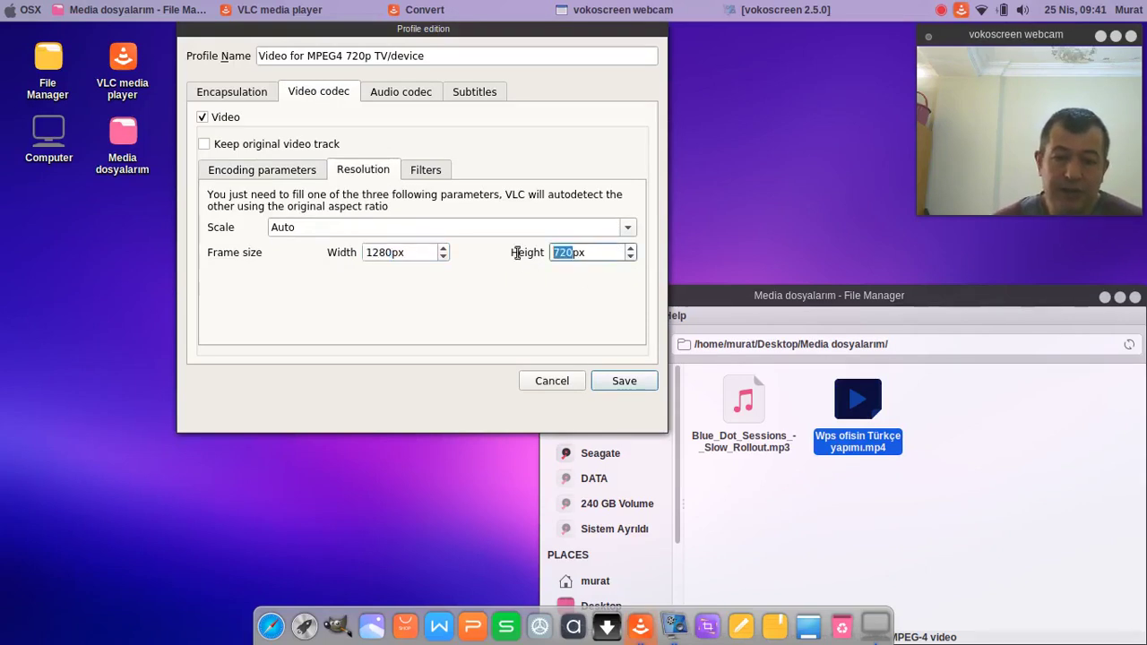
pyautogui.moveTo(386, 255); pyautogui.dragTo(320, 252)
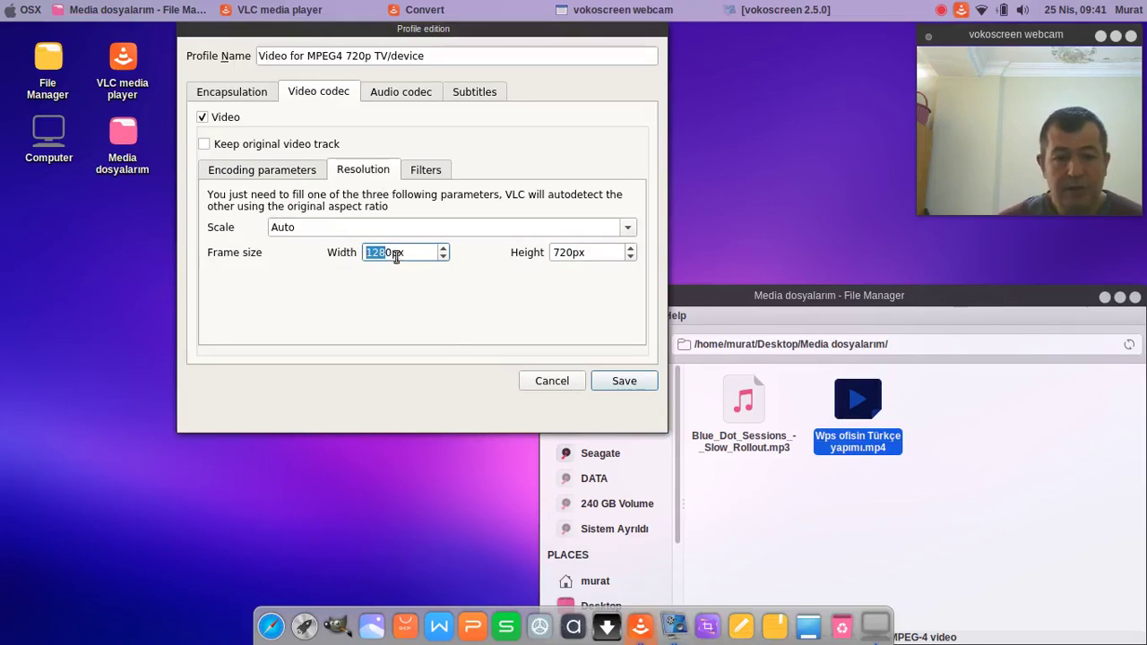
pyautogui.moveTo(391, 254); pyautogui.dragTo(362, 252)
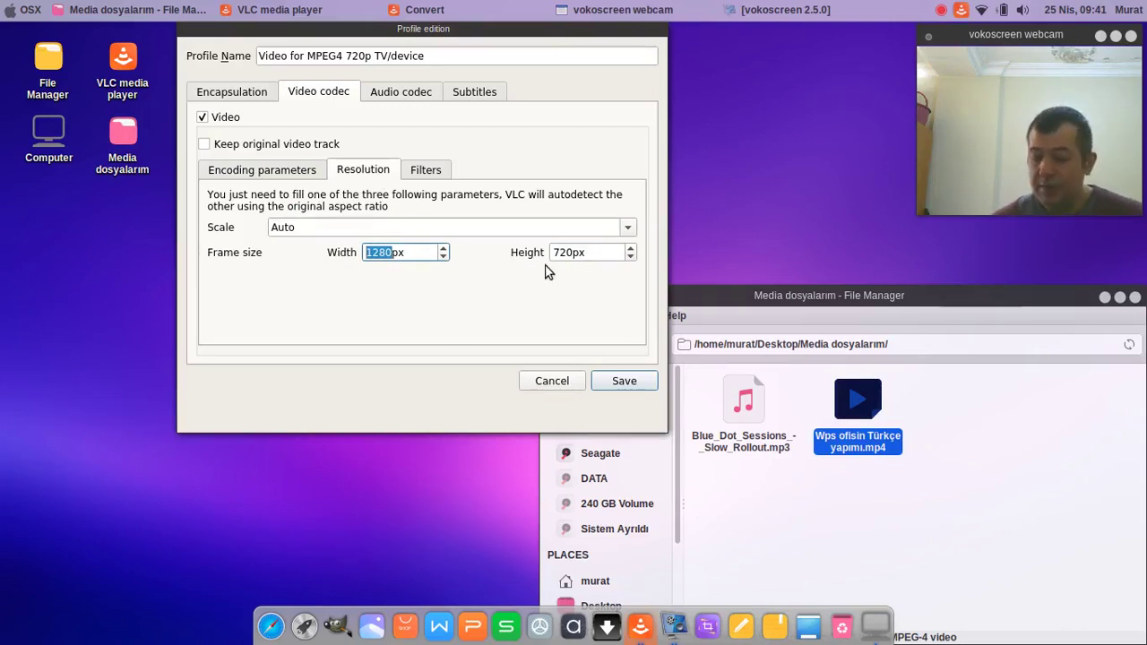
pyautogui.write('1366')
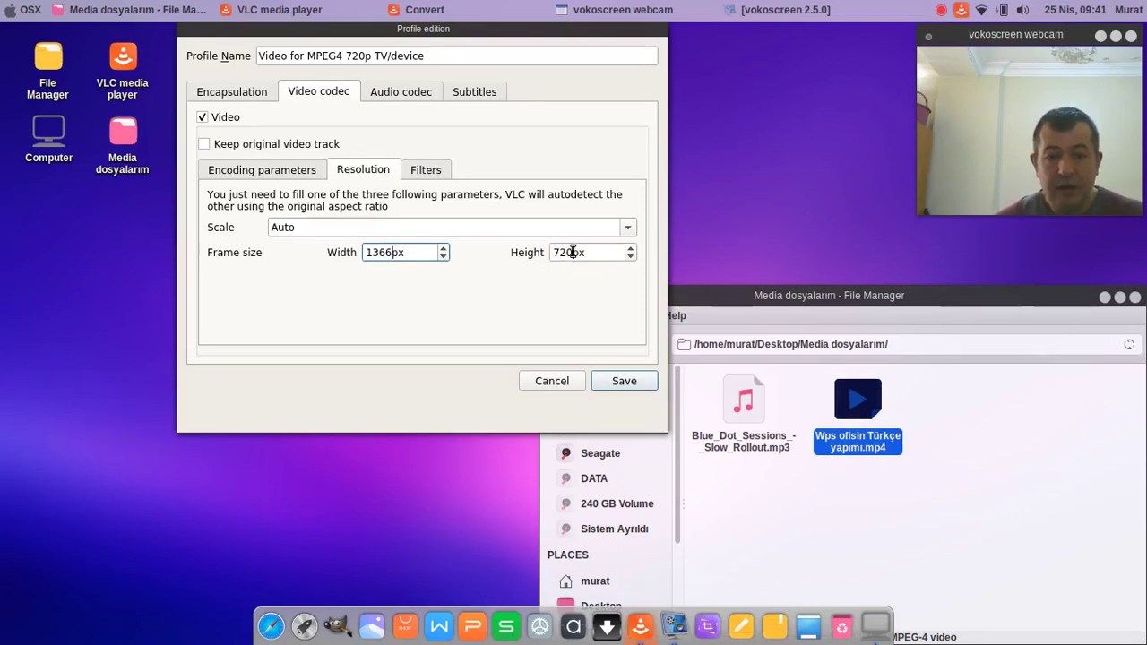
# Set the profile's frame height to 768 px, review its encoding and encapsulation settings, and save the profile
pyautogui.moveTo(572, 252); pyautogui.dragTo(517, 256)
pyautogui.write('768')
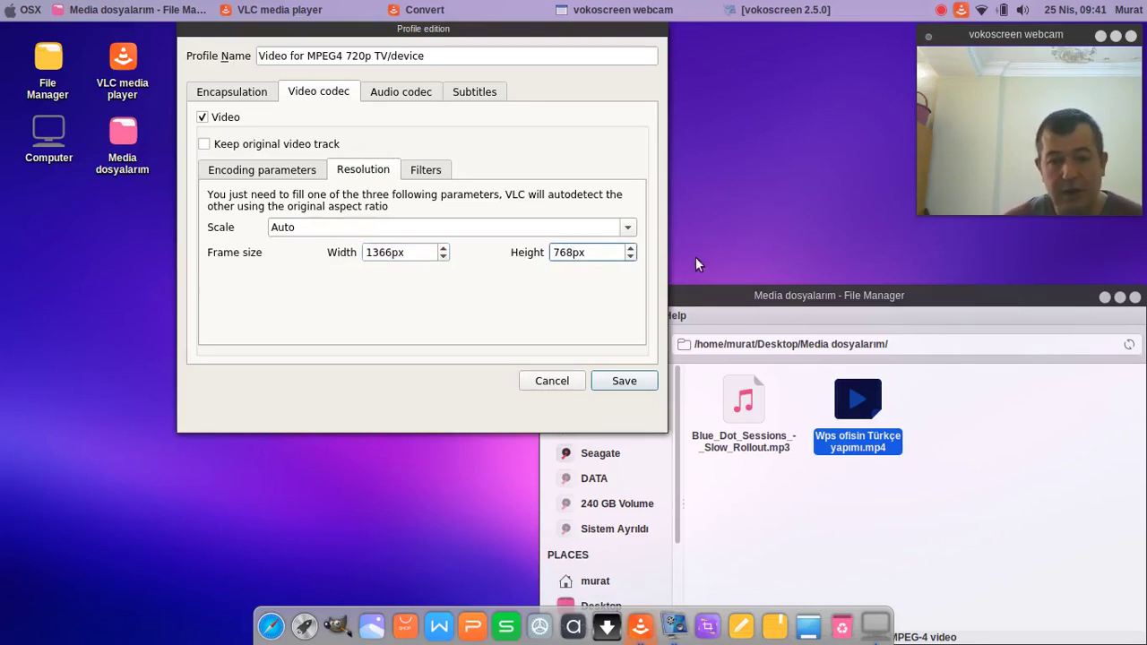
pyautogui.click(222, 172)
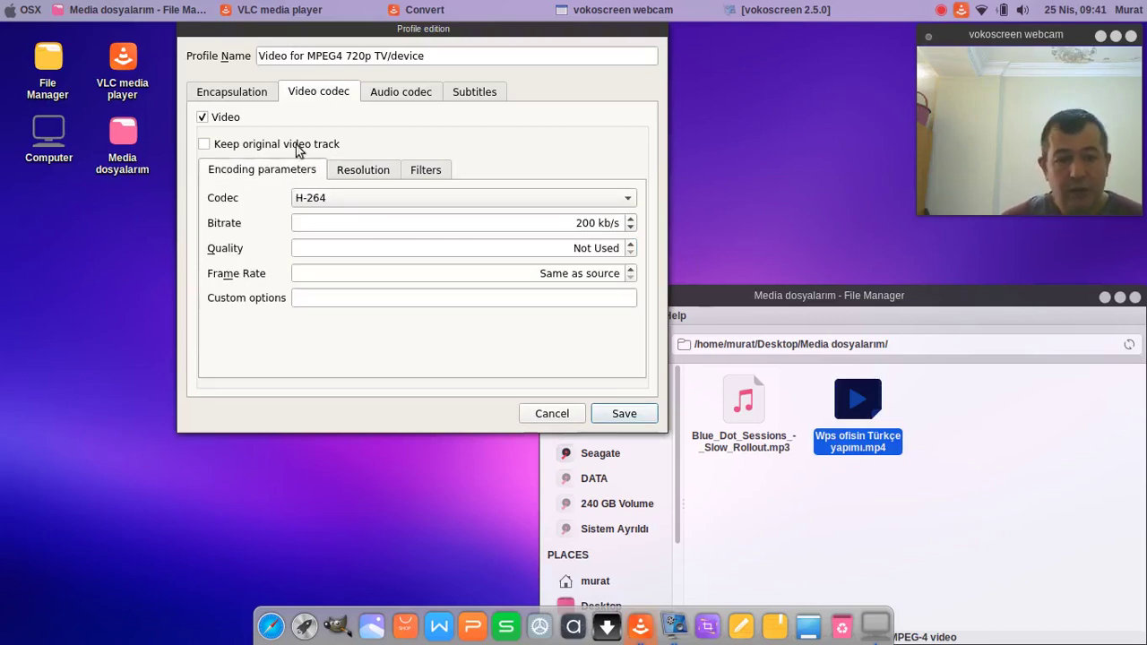
pyautogui.click(255, 91)
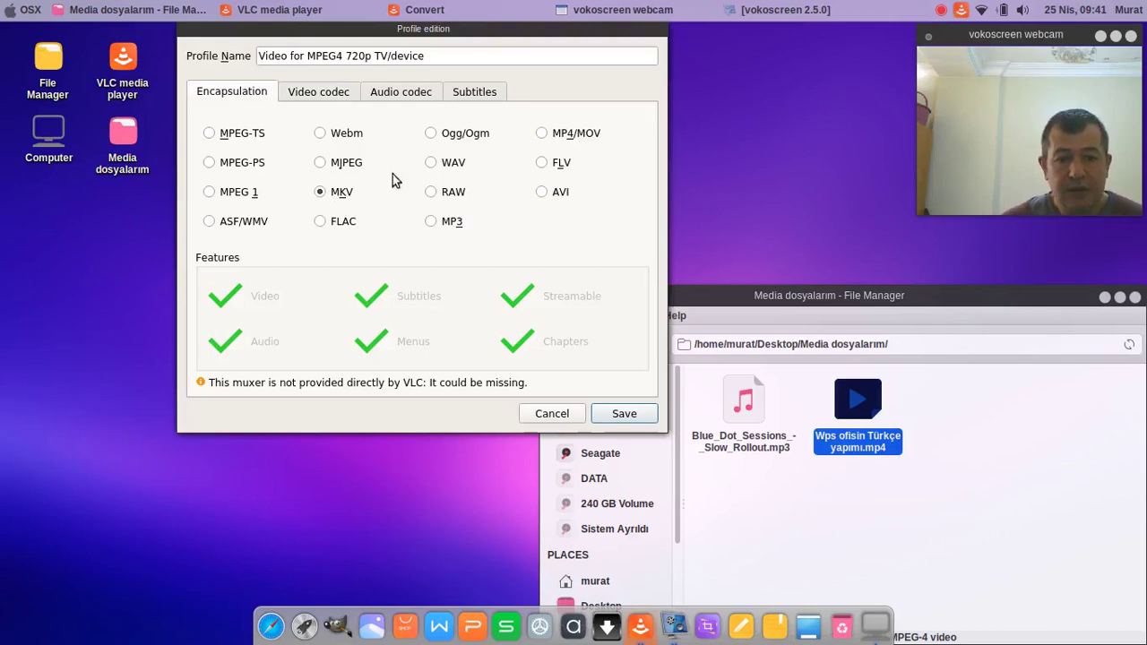
pyautogui.click(626, 413)
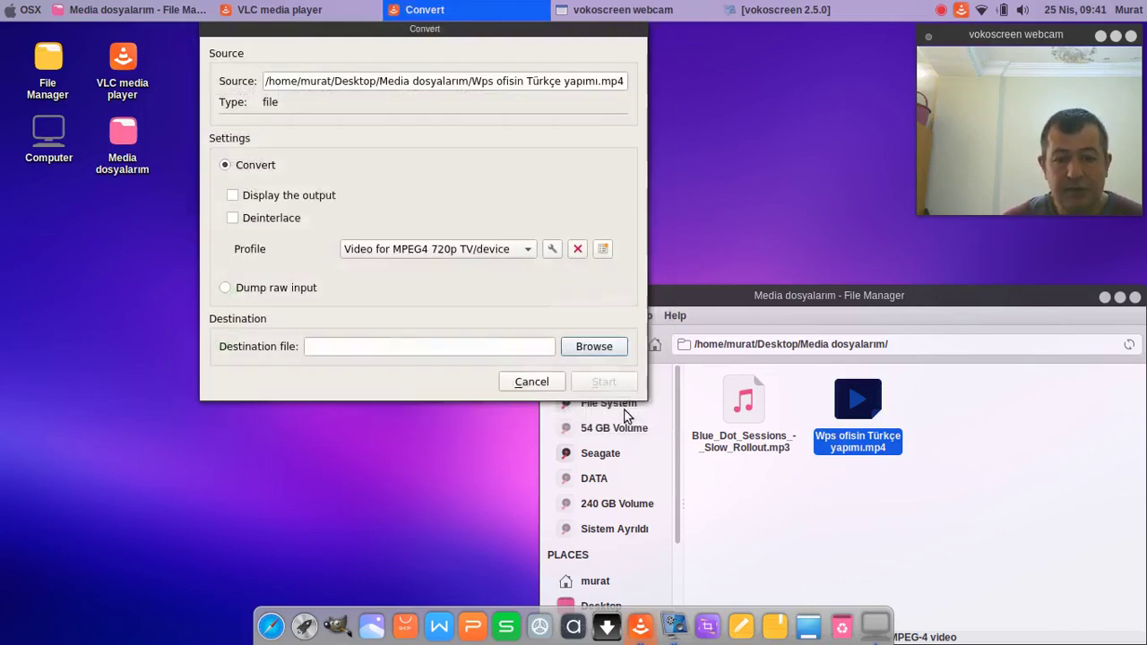
# Set the destination file to "MKV videom" in the Videos folder and start the conversion
pyautogui.click(605, 346)
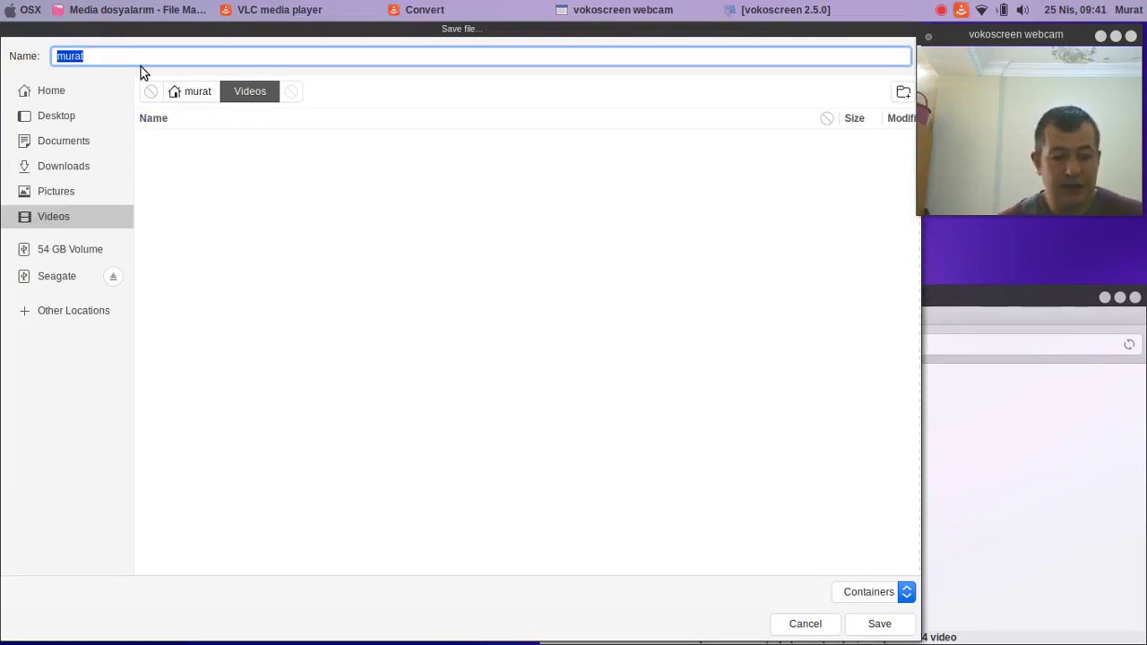
pyautogui.write('MK')
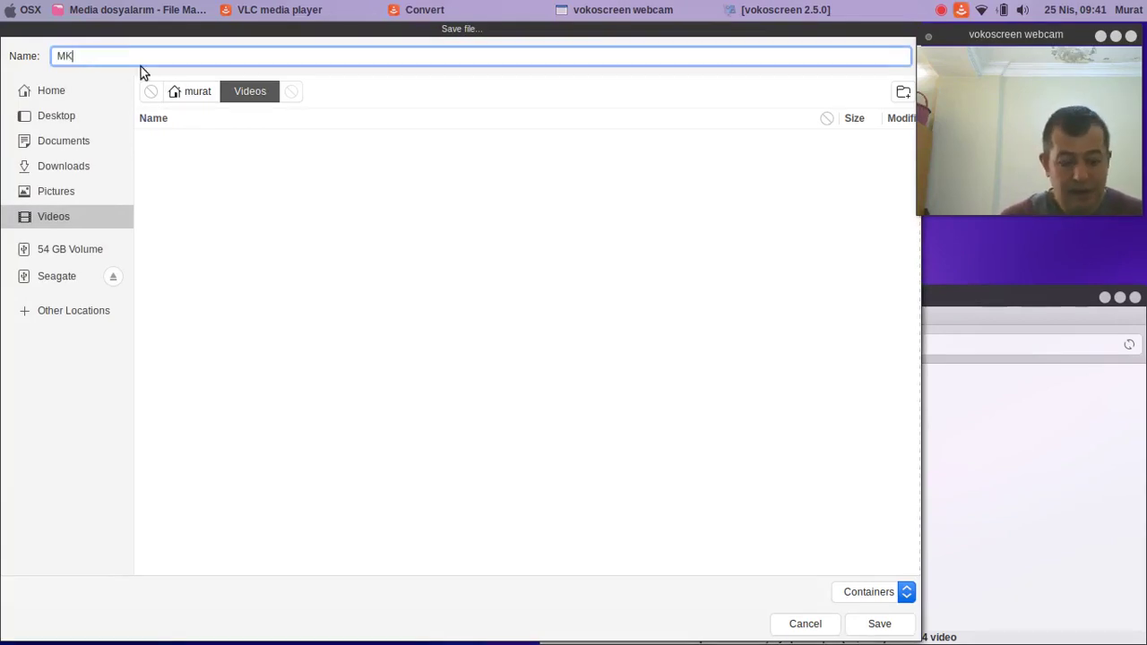
pyautogui.write('V videom')
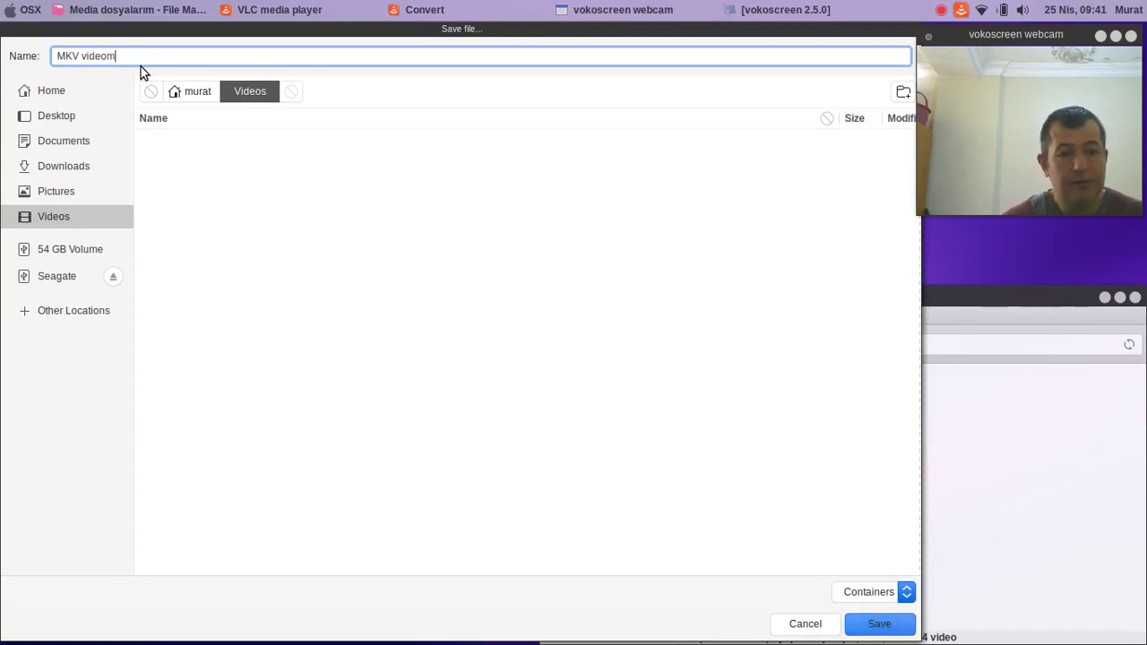
pyautogui.press('Return')
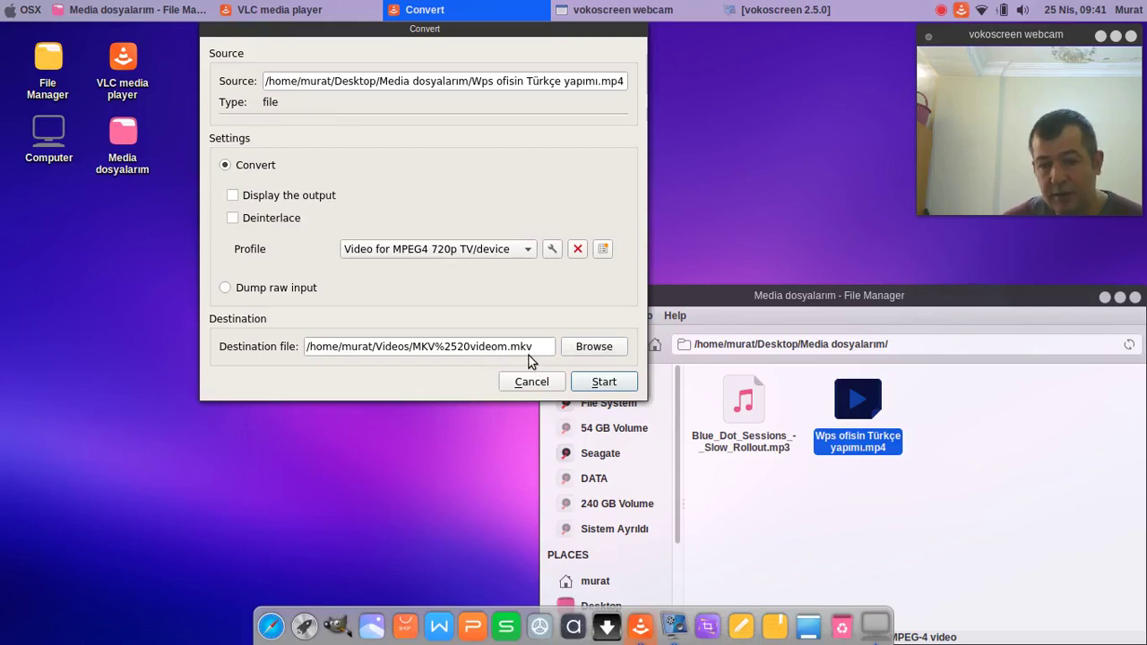
pyautogui.click(578, 382)
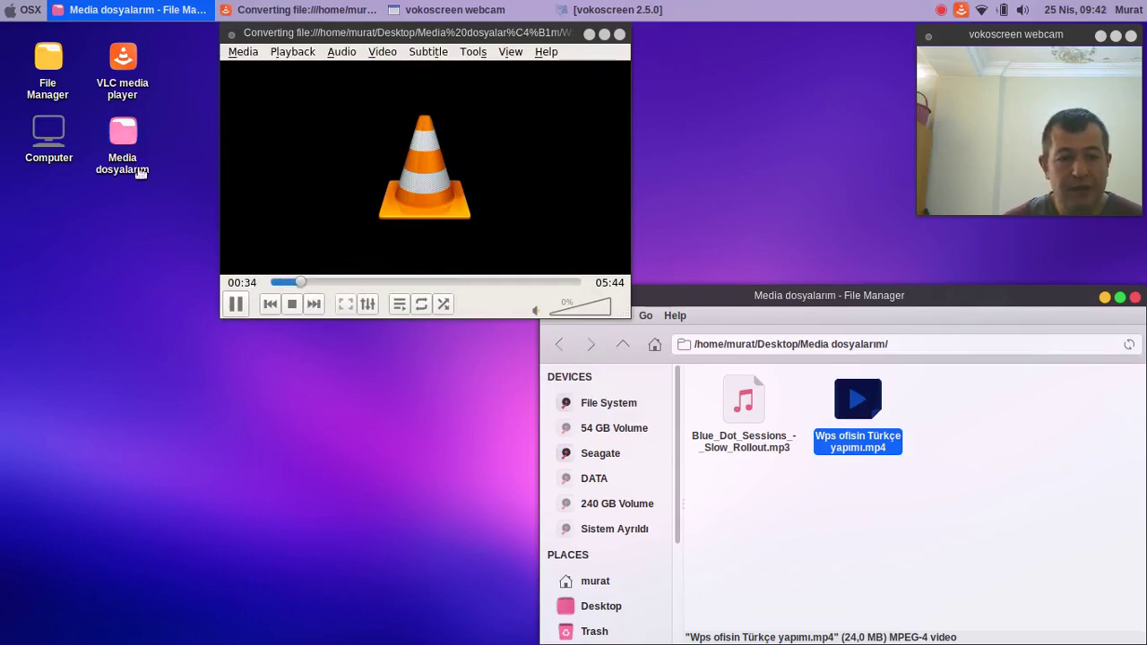
# Open the Videos folder in a new file manager window and select the MKV file being converted
pyautogui.doubleClick(48, 61)
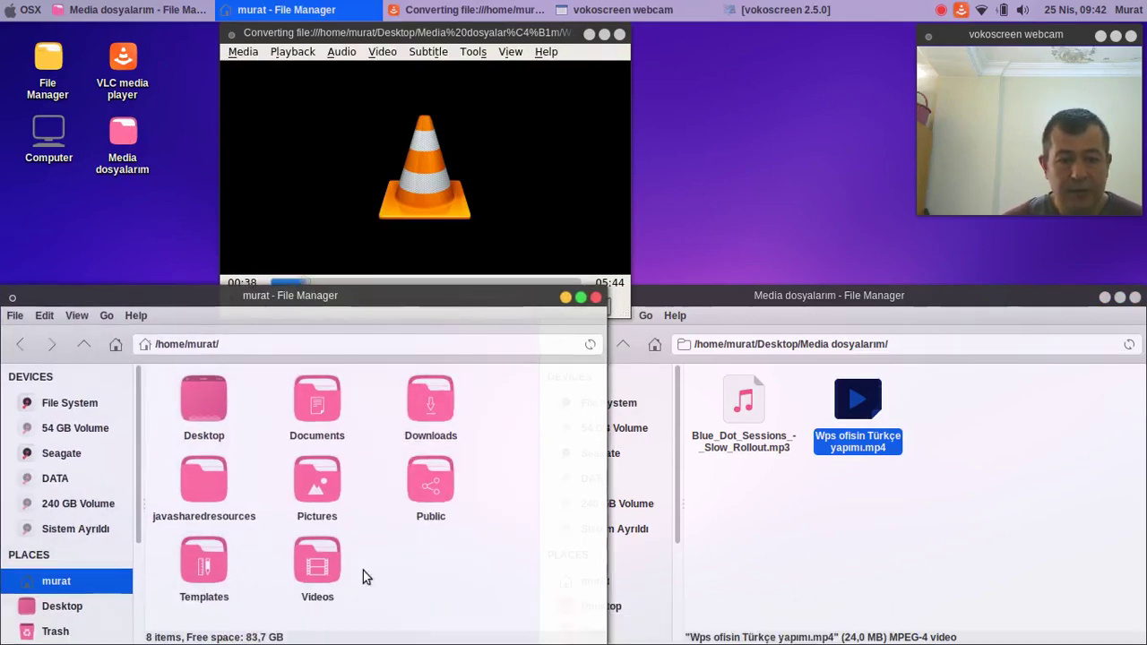
pyautogui.click(325, 562)
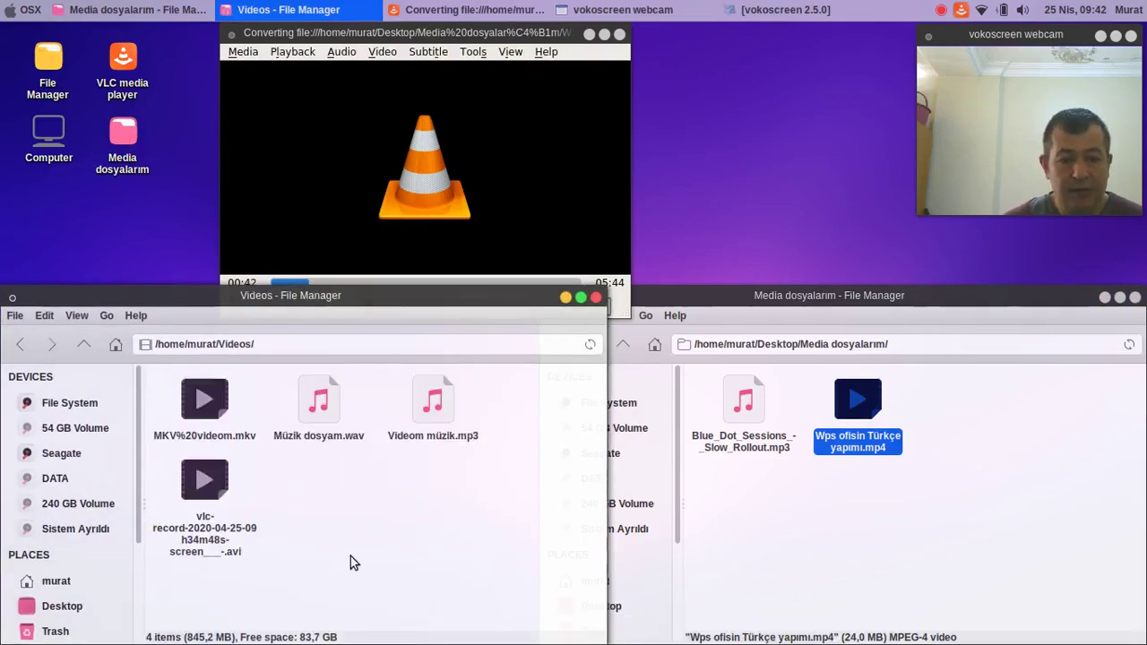
pyautogui.click(204, 402)
# Arrange the Videos and Media dosyalarım windows side by side below the VLC window while the conversion runs
pyautogui.moveTo(349, 305); pyautogui.dragTo(465, 318)
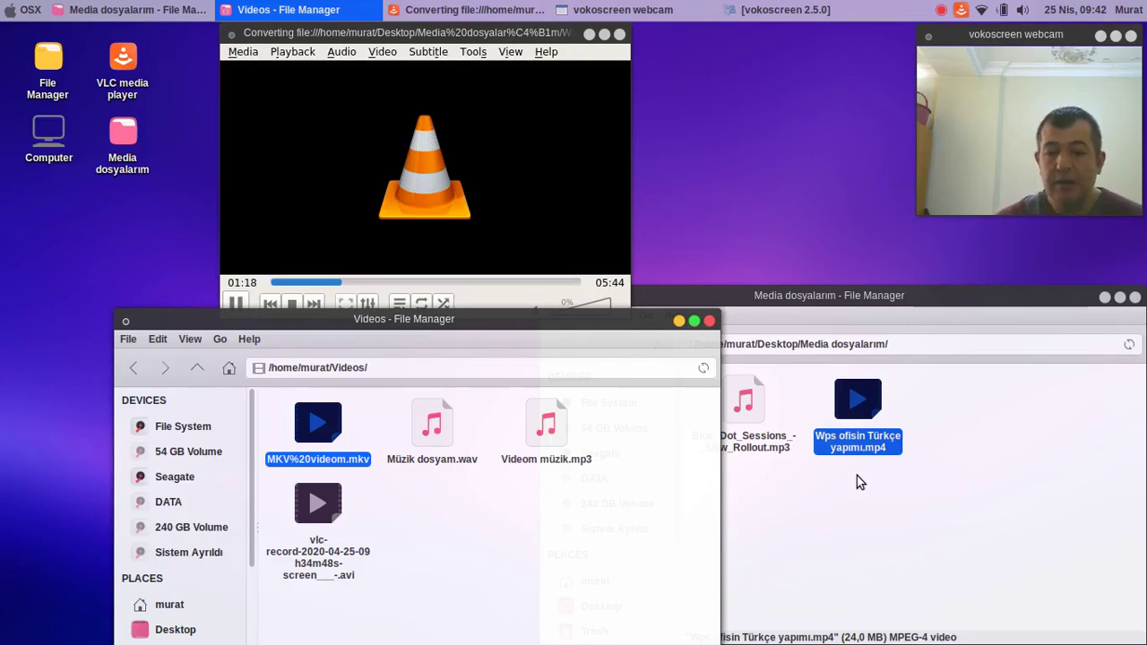
pyautogui.click(896, 502)
pyautogui.moveTo(896, 502); pyautogui.dragTo(692, 430)
pyautogui.click(959, 534)
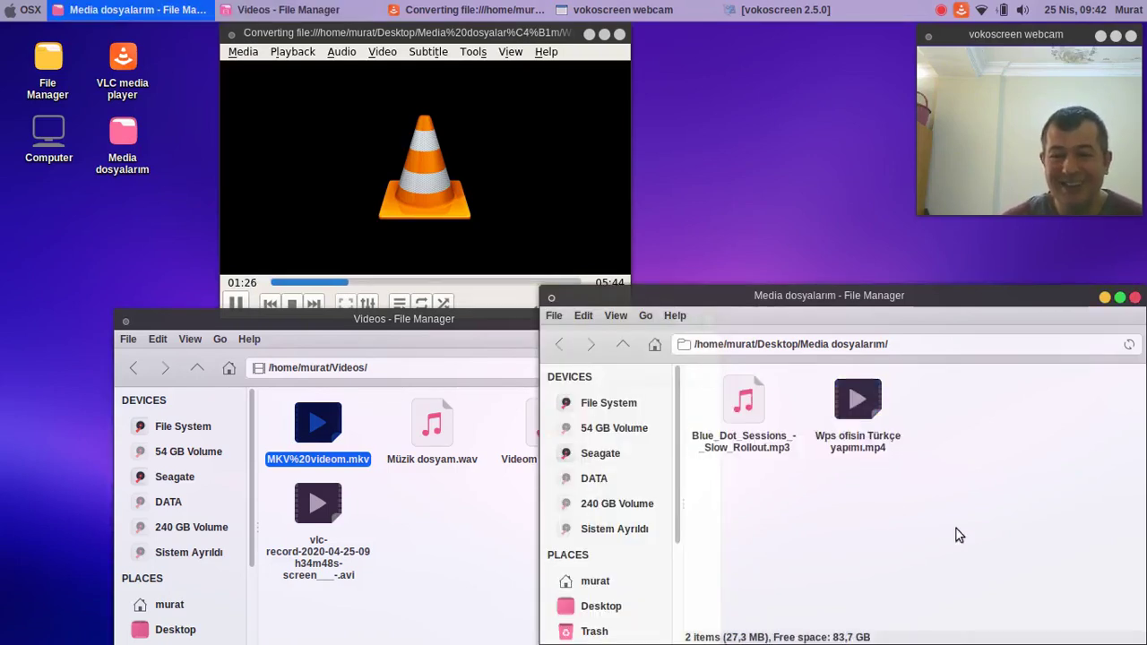
pyautogui.moveTo(771, 295); pyautogui.dragTo(851, 281)
pyautogui.moveTo(532, 319); pyautogui.dragTo(497, 319)
pyautogui.click(499, 317)
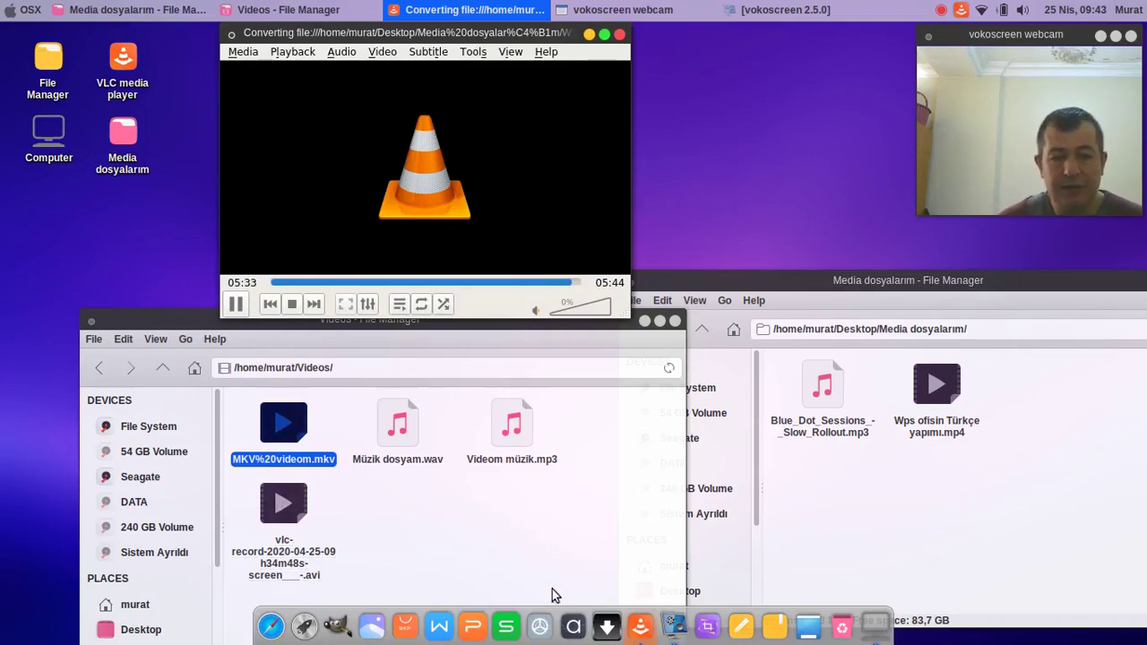
pyautogui.click(564, 548)
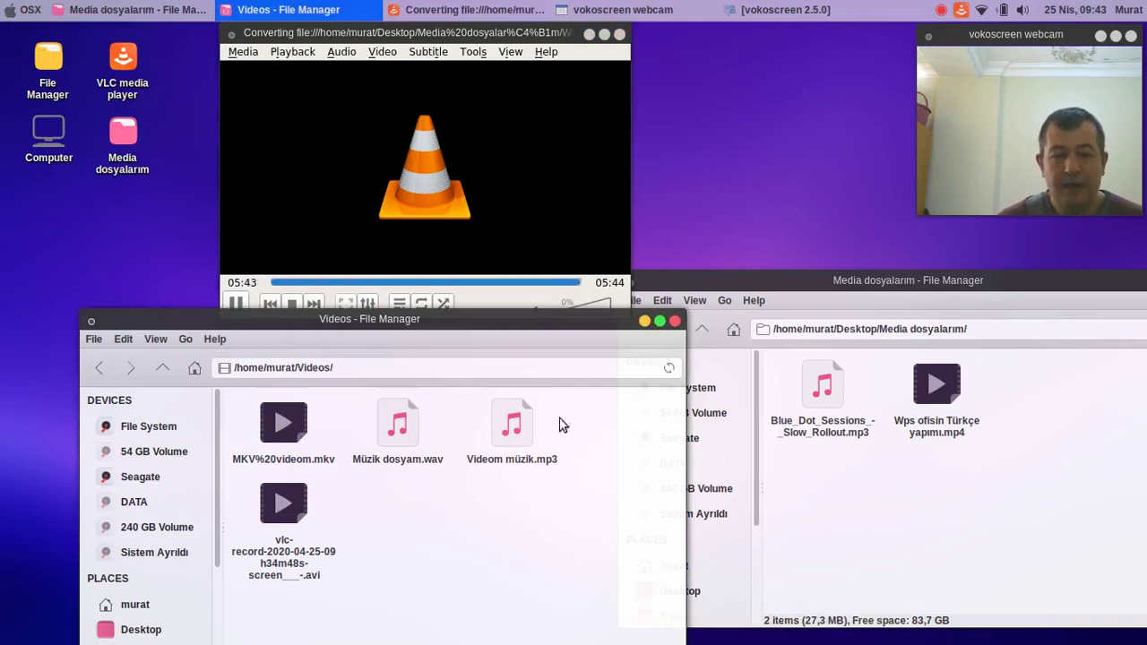
pyautogui.click(366, 199)
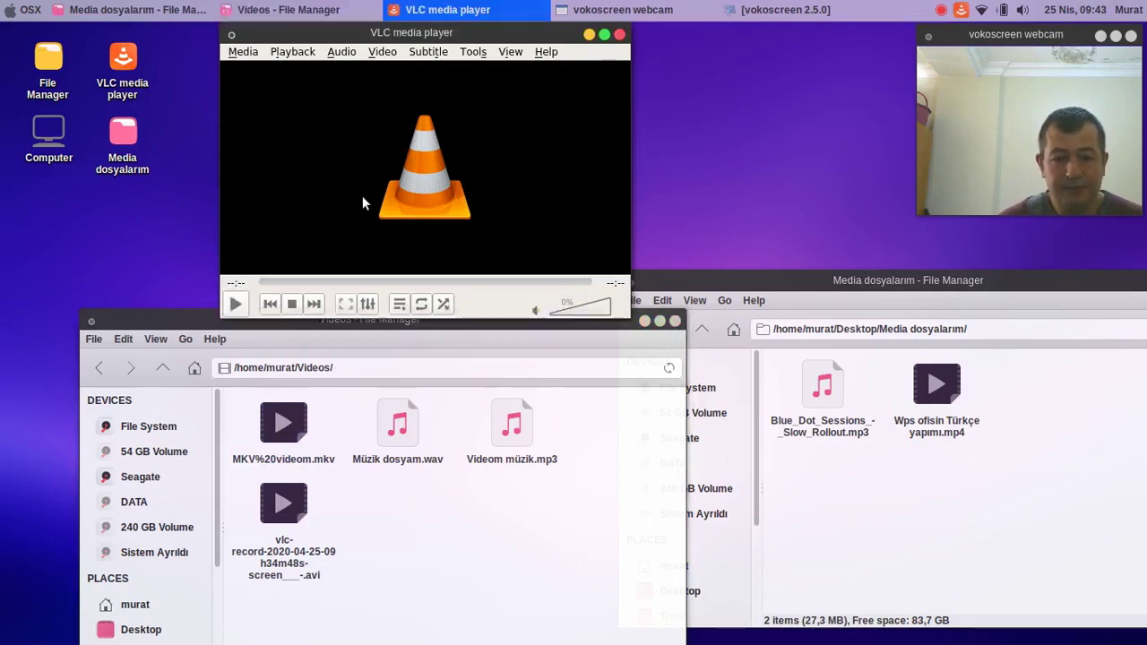
# Copy the base name of "Wps ofisin Türkçe yapımı.mp4" from its rename dialog without renaming the file
pyautogui.rightClick(277, 427)
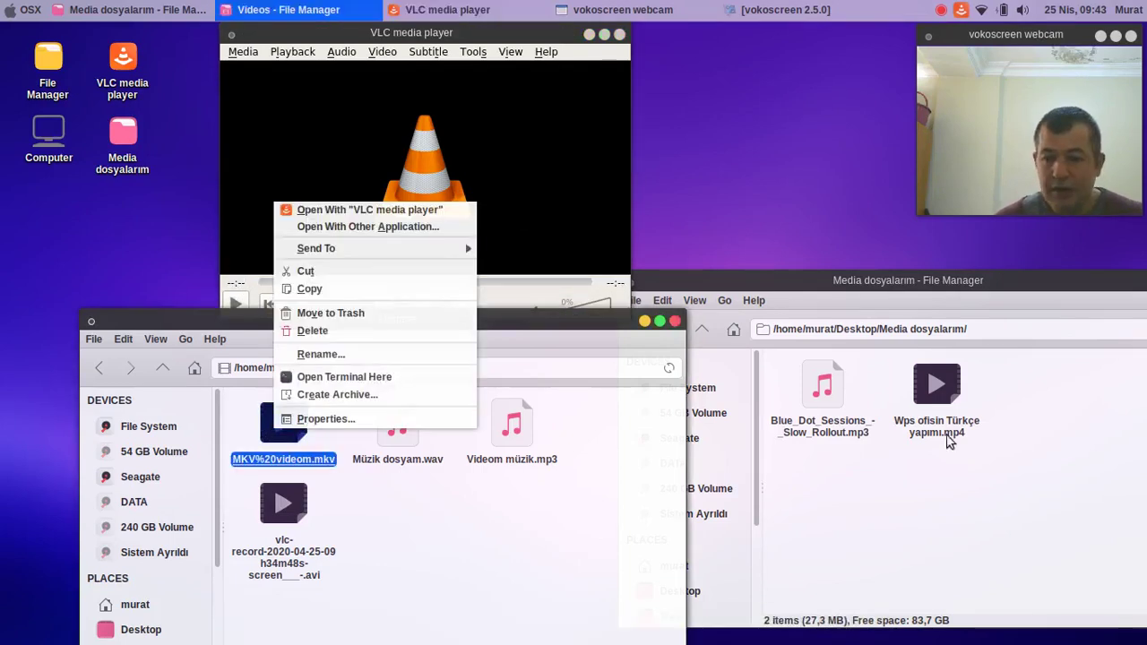
pyautogui.click(938, 419)
pyautogui.click(949, 457)
pyautogui.click(939, 430)
pyautogui.press('F2')
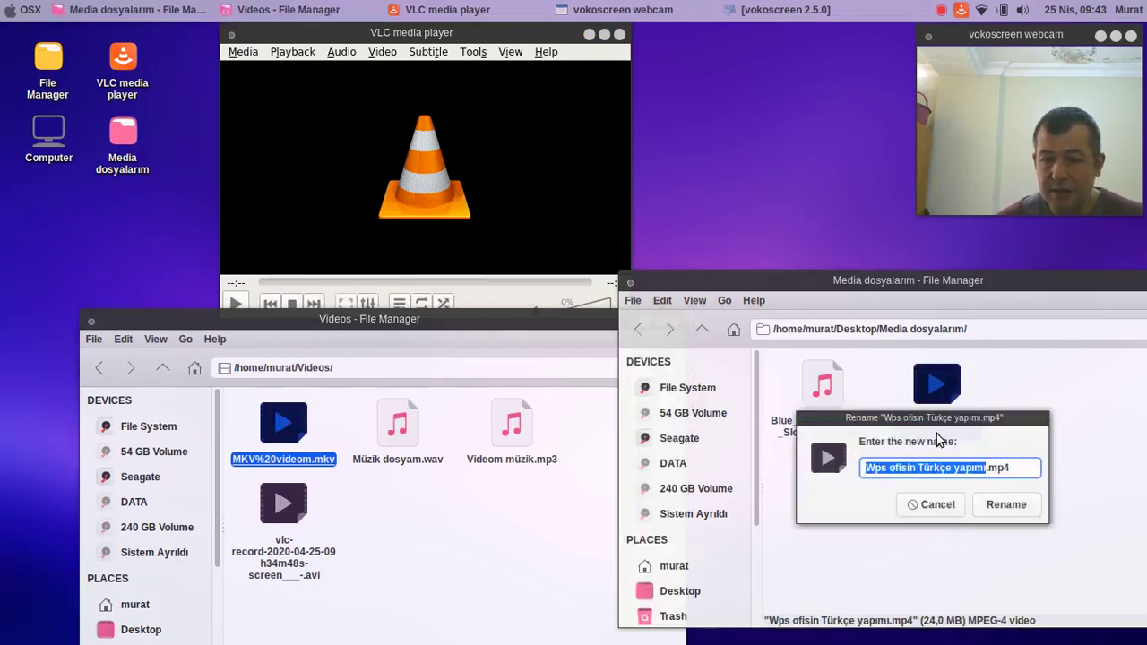
pyautogui.rightClick(921, 466)
pyautogui.click(941, 496)
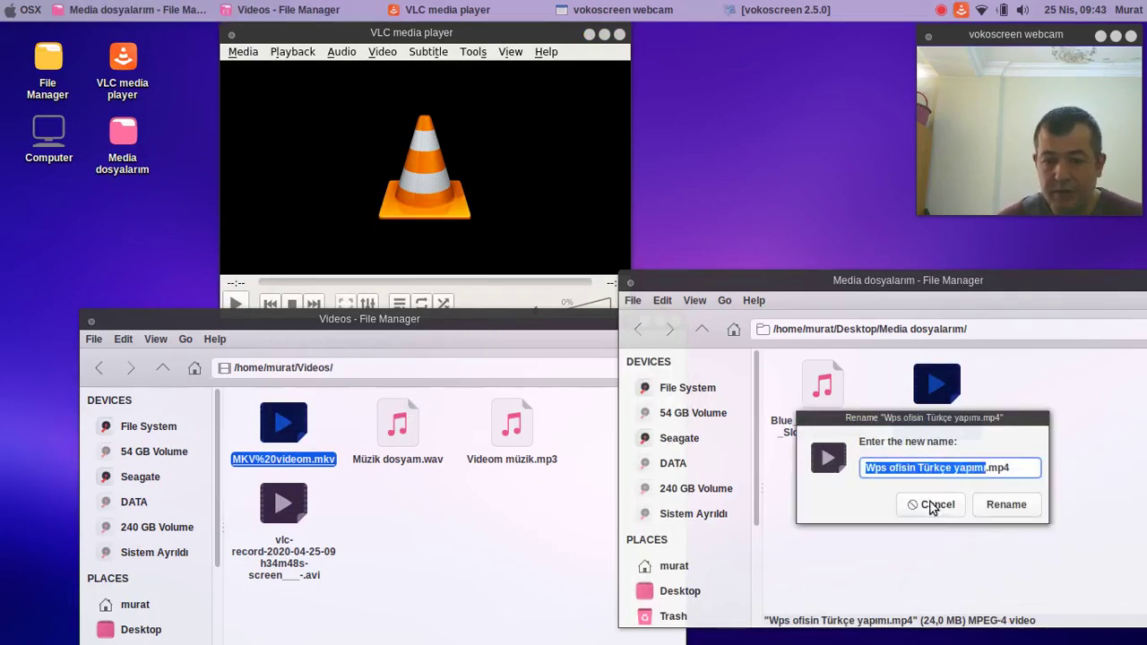
pyautogui.click(929, 503)
# Rename the converted MKV file in the Videos folder as "Wps ofisin Türkçe yapımı.mkv"
pyautogui.click(282, 423)
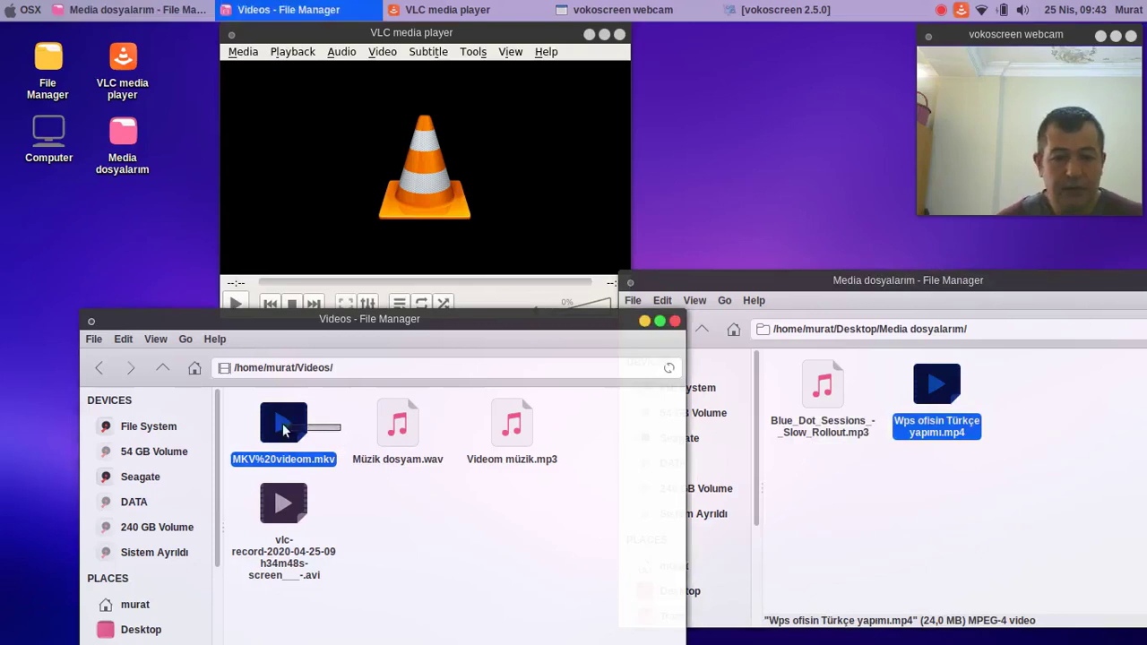
pyautogui.press('F2')
pyautogui.hotkey('ctrl', 'v')
pyautogui.click(455, 544)
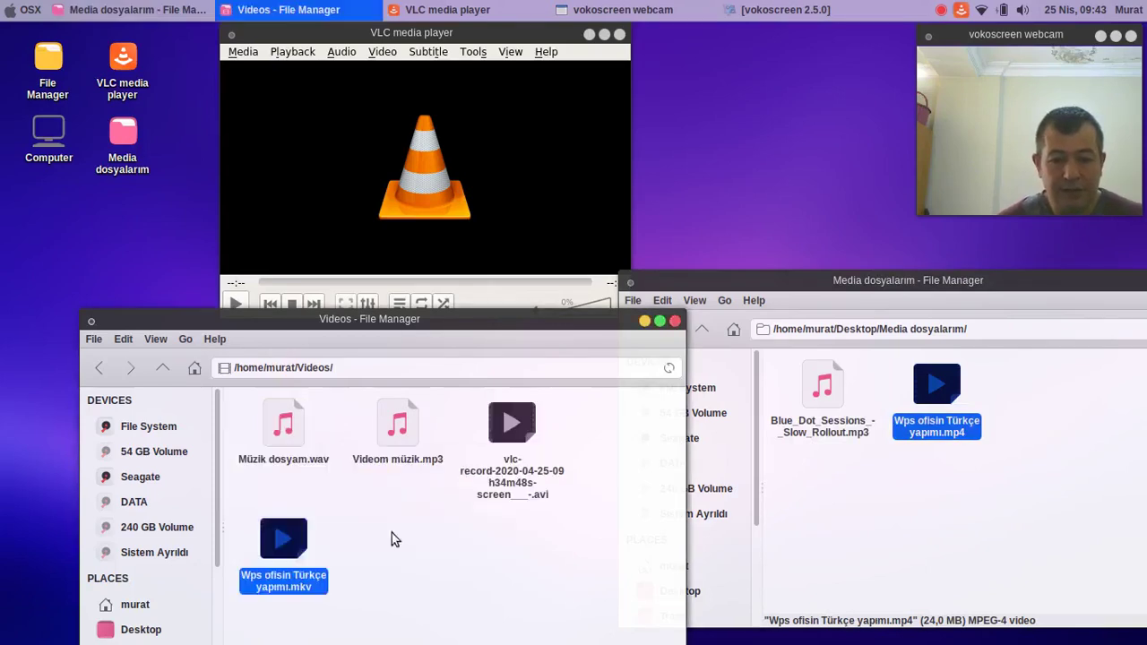
# Play the original "Wps ofisin Türkçe yapımı.mp4" in VLC, view it in full screen, and stop playback
pyautogui.doubleClick(932, 399)
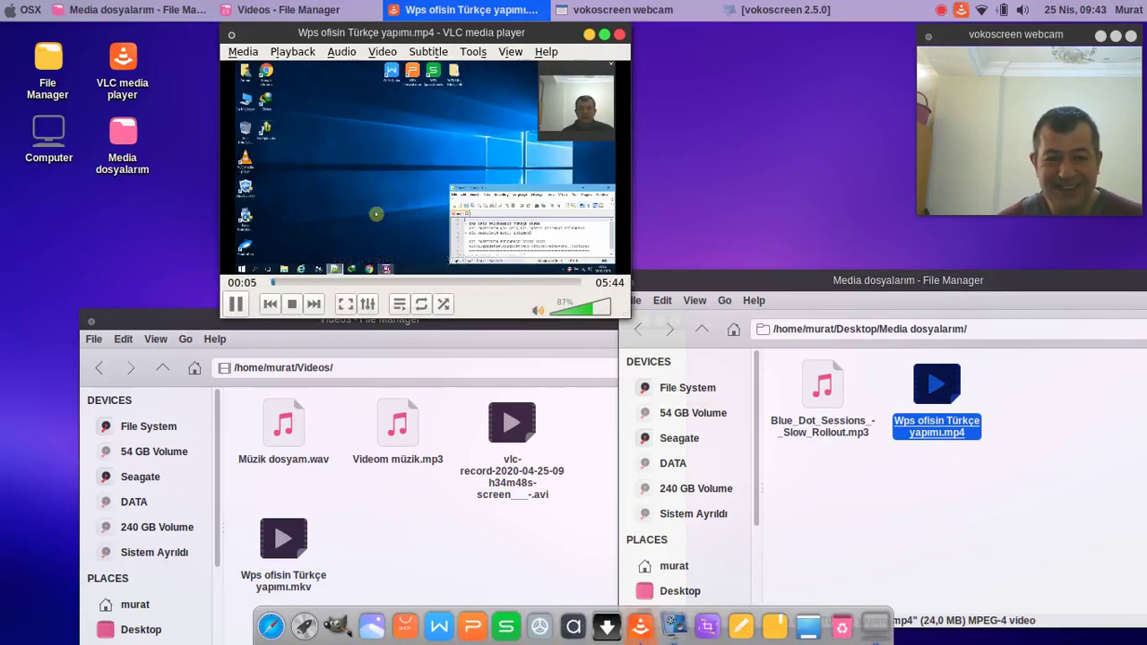
pyautogui.press('f')
pyautogui.press('f')
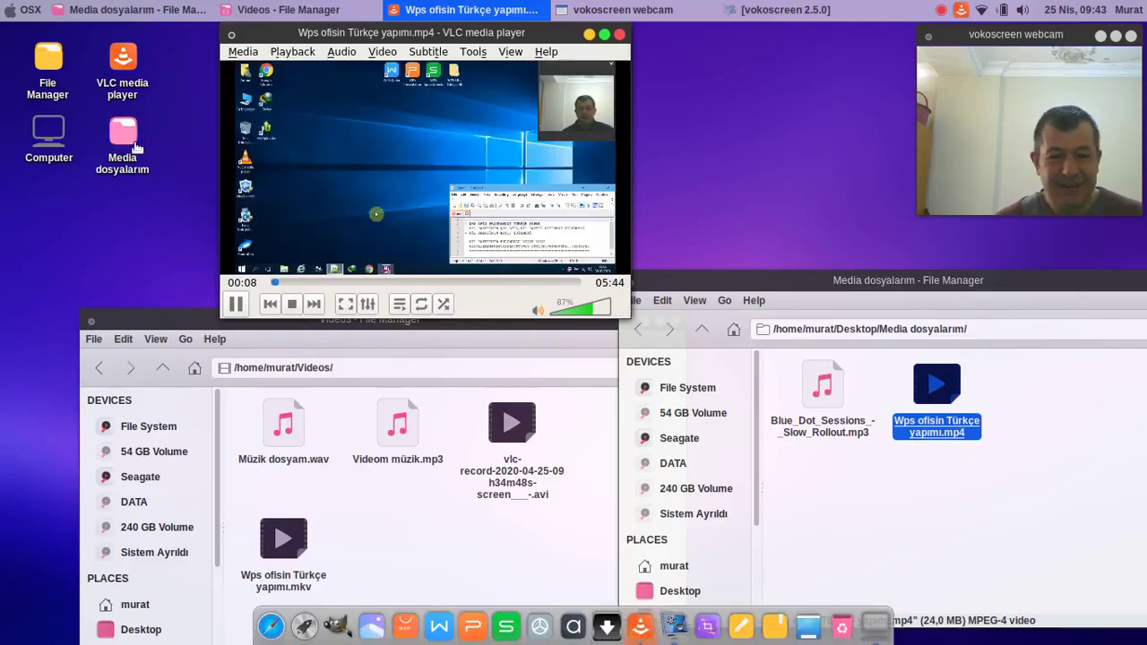
pyautogui.click(292, 304)
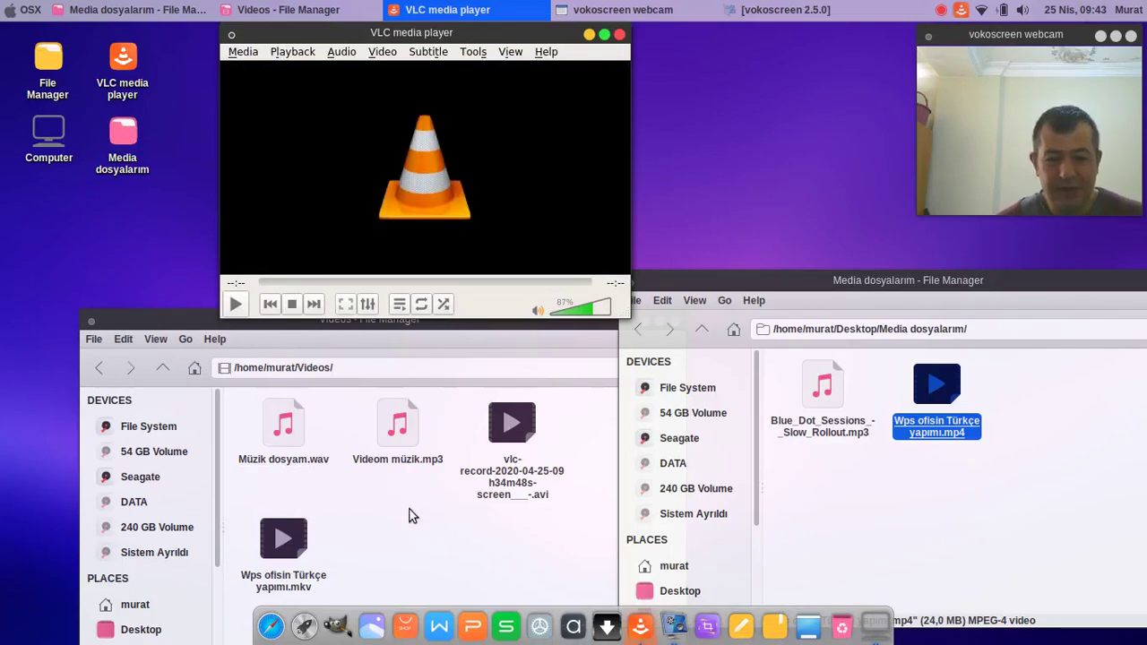
# Play the converted MKV in VLC, view it in full screen and in an enlarged window, and close the player
pyautogui.moveTo(283, 539); pyautogui.dragTo(384, 174)
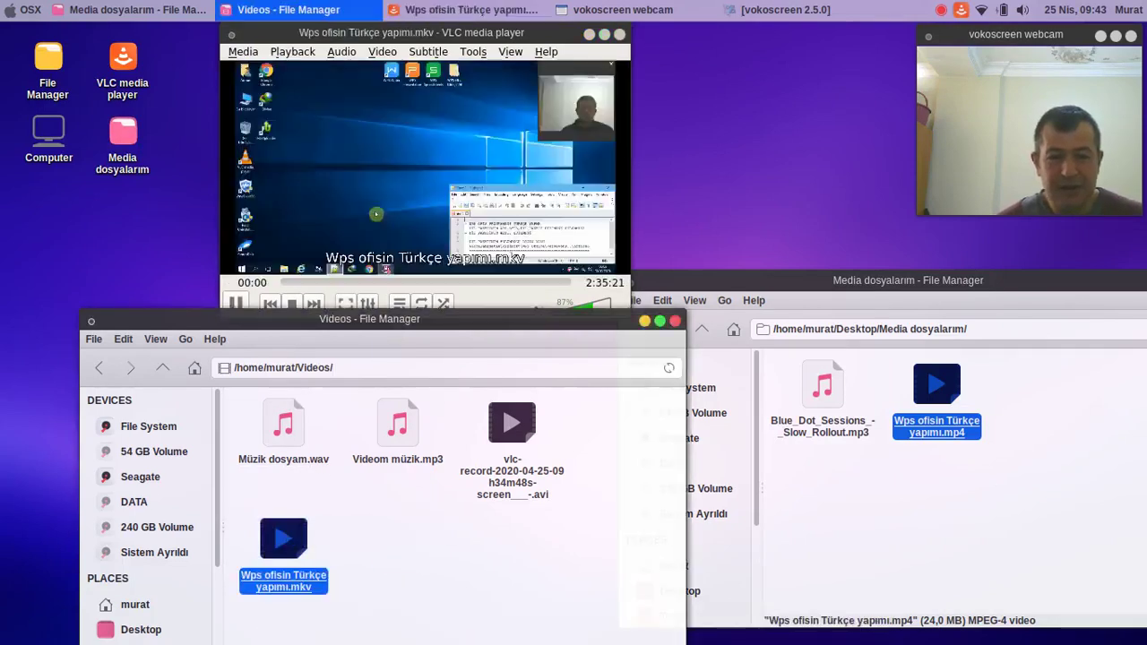
pyautogui.doubleClick(384, 173)
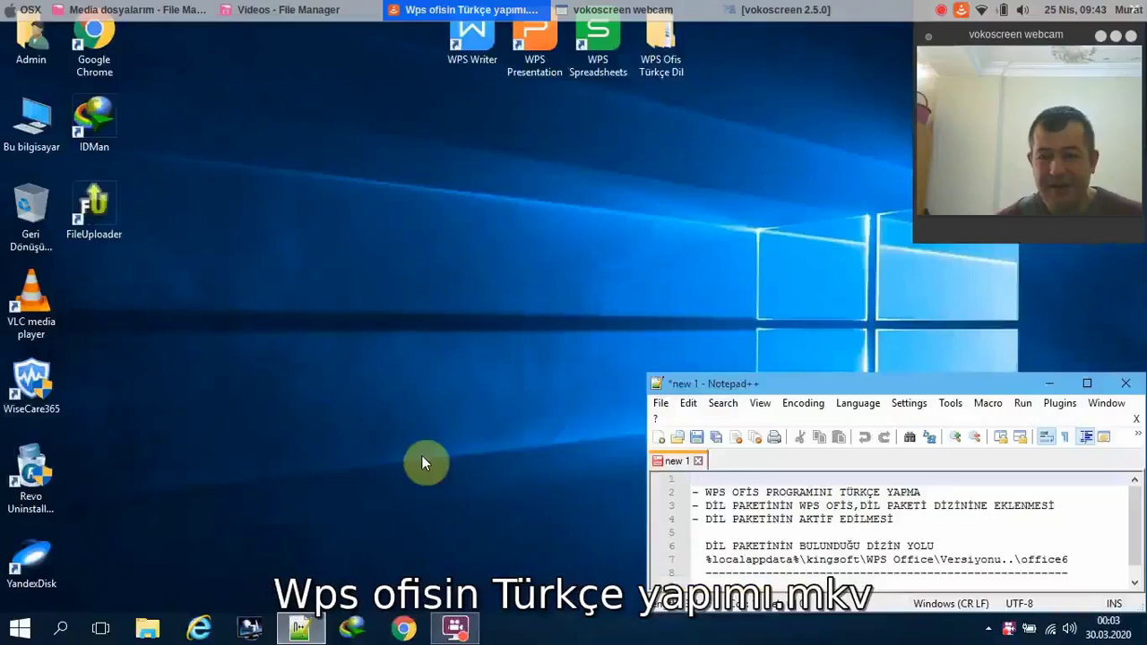
pyautogui.doubleClick(487, 161)
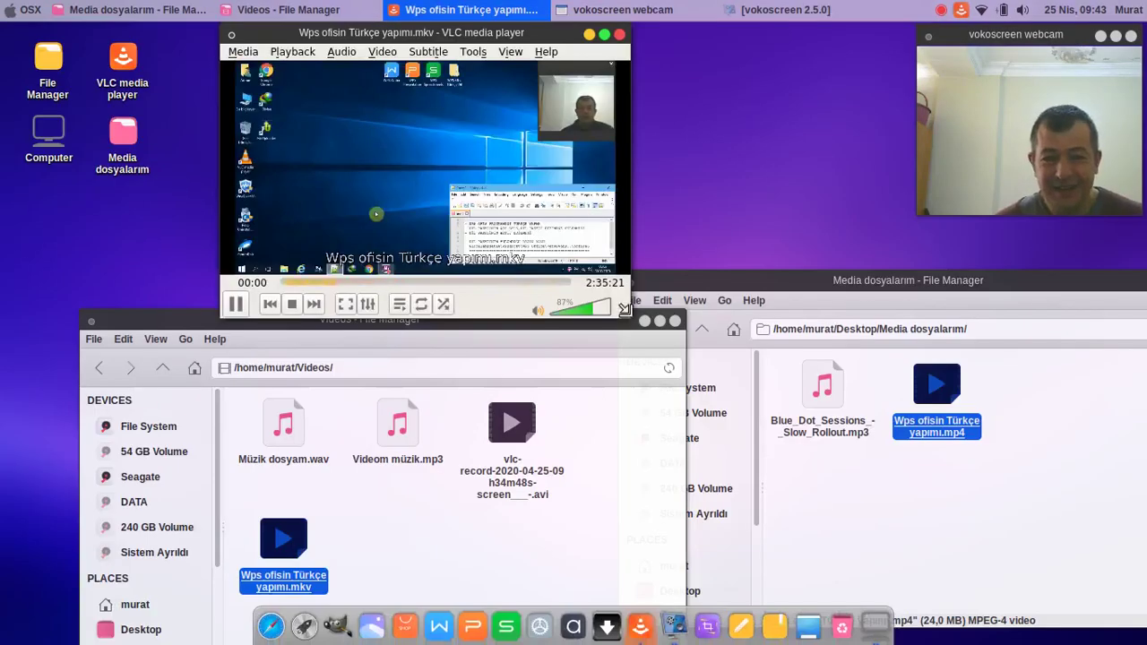
pyautogui.moveTo(628, 316); pyautogui.dragTo(892, 560)
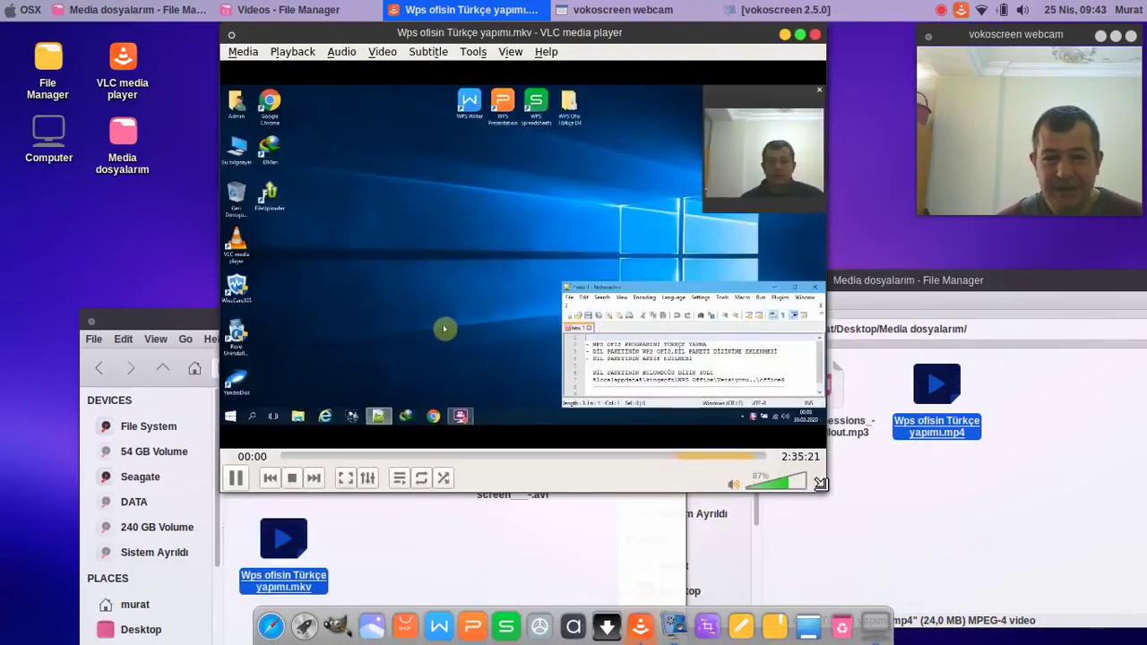
pyautogui.click(815, 34)
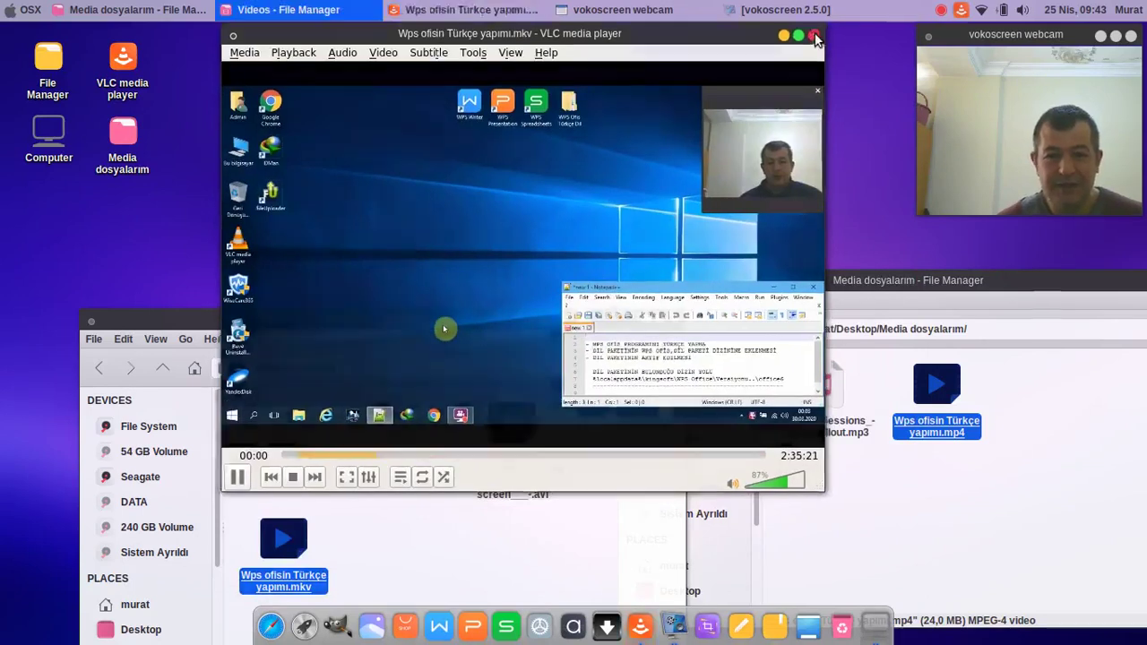
# Check the file size of "Wps ofisin Türkçe yapımı.mkv" in its properties and close them
pyautogui.rightClick(278, 584)
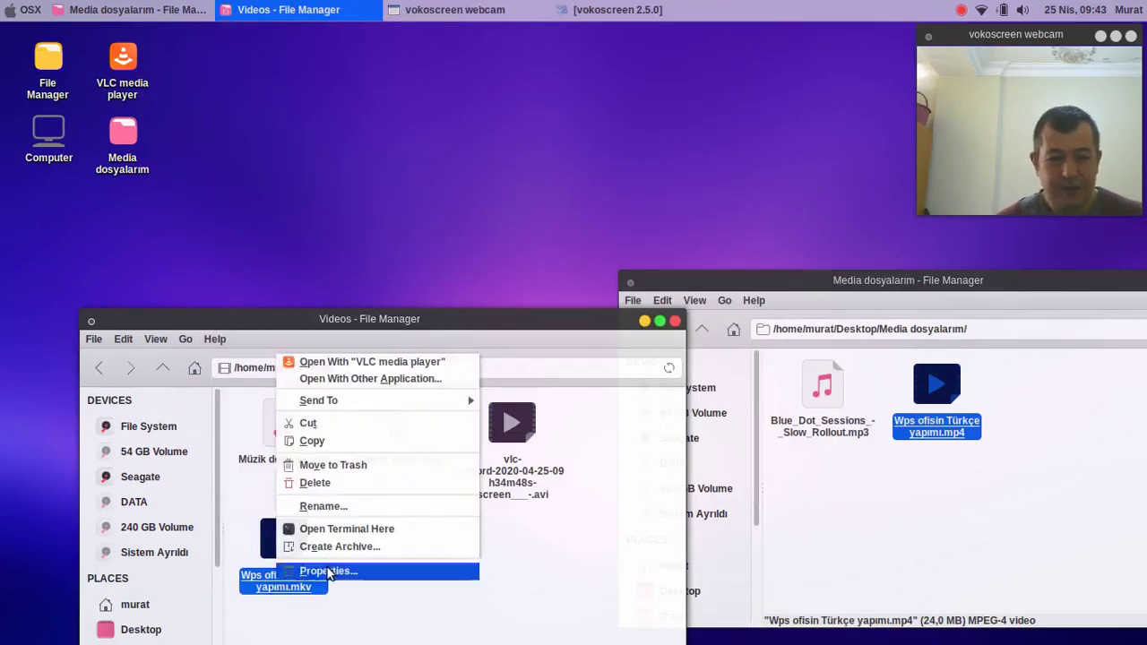
pyautogui.click(324, 568)
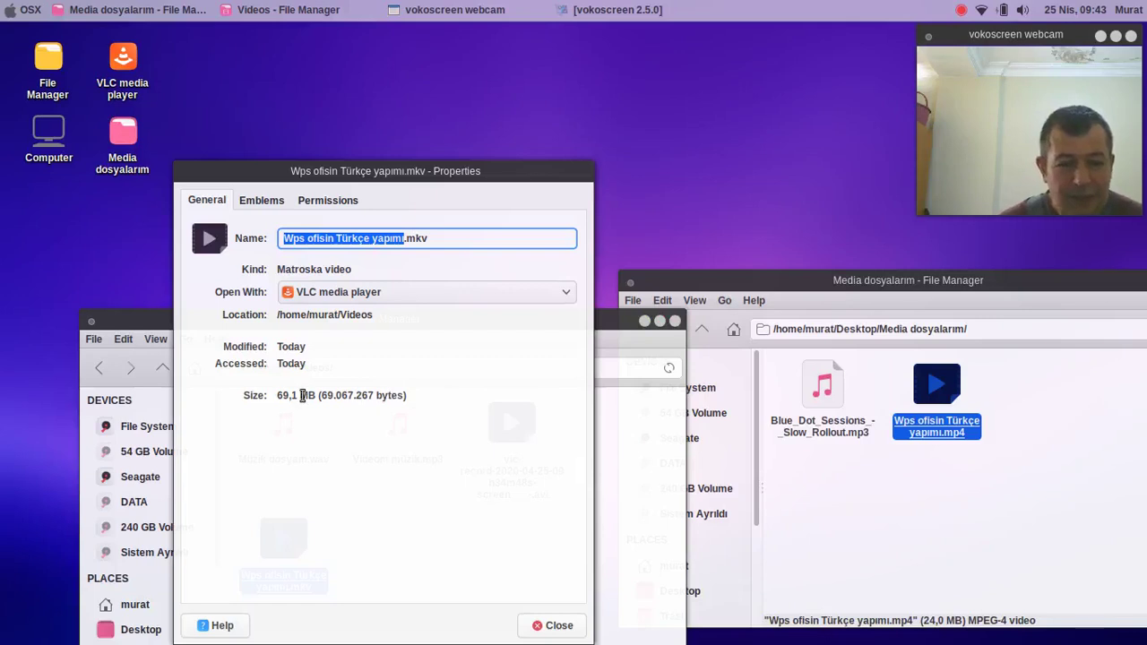
pyautogui.moveTo(299, 395); pyautogui.dragTo(277, 396)
pyautogui.click(550, 625)
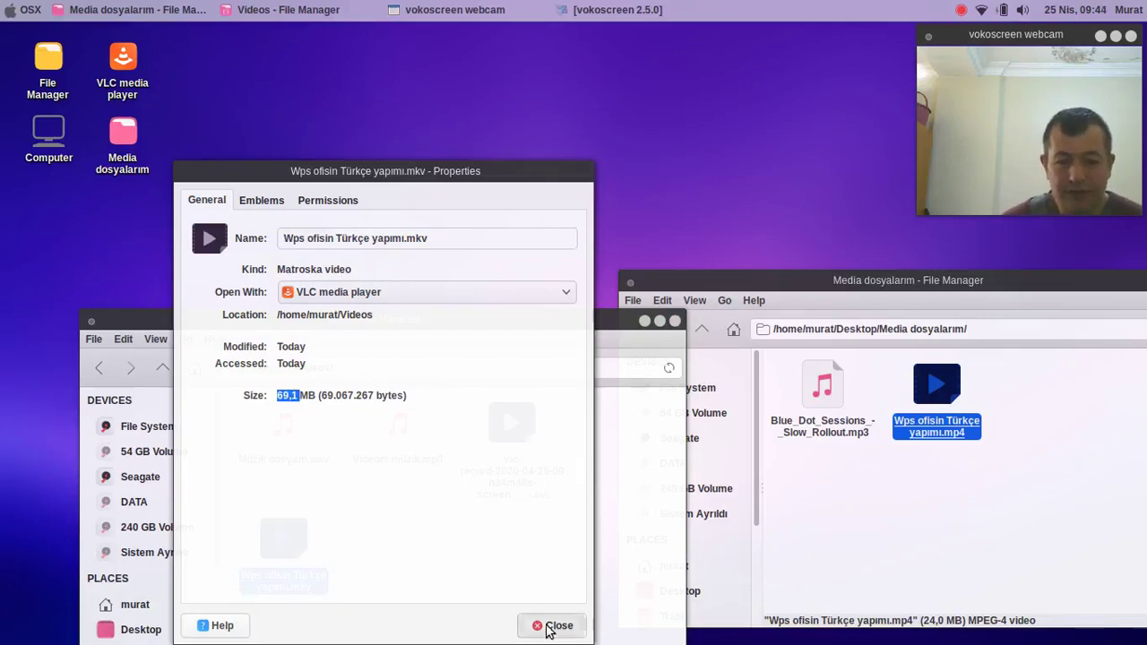
# Check the file size of the original "Wps ofisin Türkçe yapımı.mp4" in its properties for comparison and close them
pyautogui.rightClick(945, 437)
pyautogui.click(968, 423)
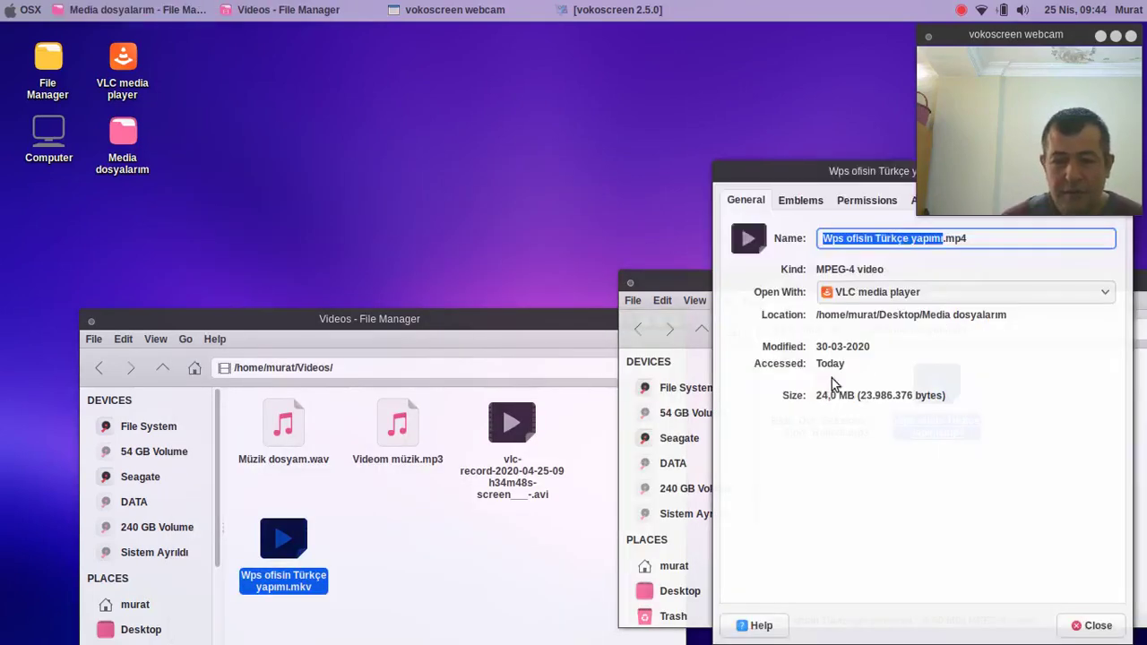
pyautogui.moveTo(858, 395); pyautogui.dragTo(816, 395)
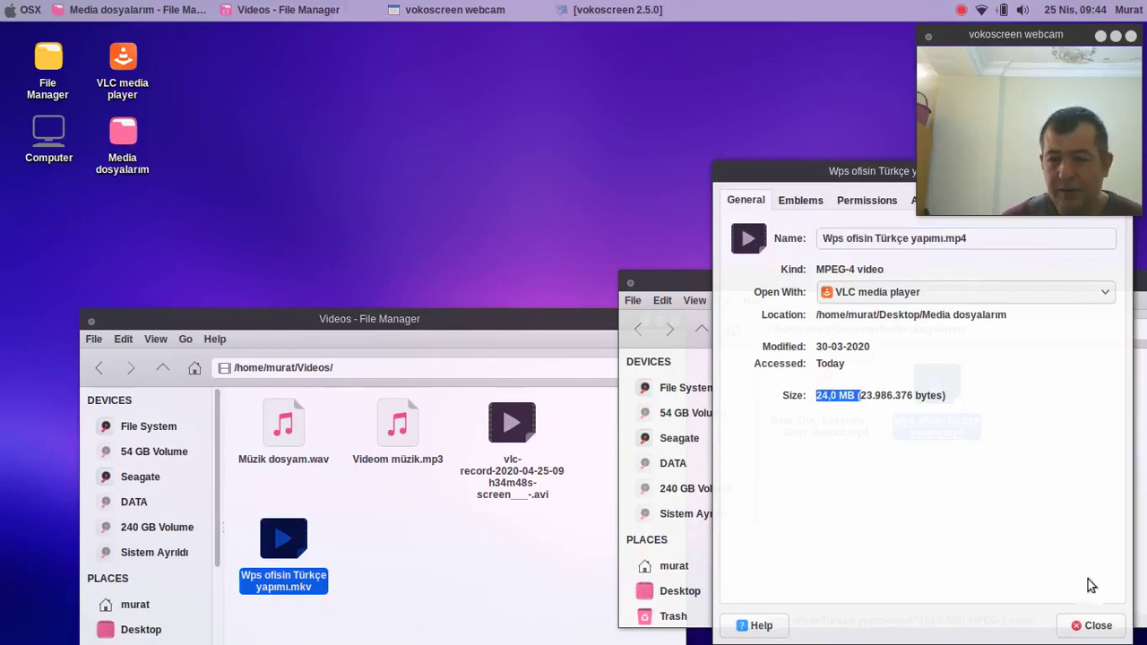
pyautogui.click(1096, 626)
pyautogui.click(458, 574)
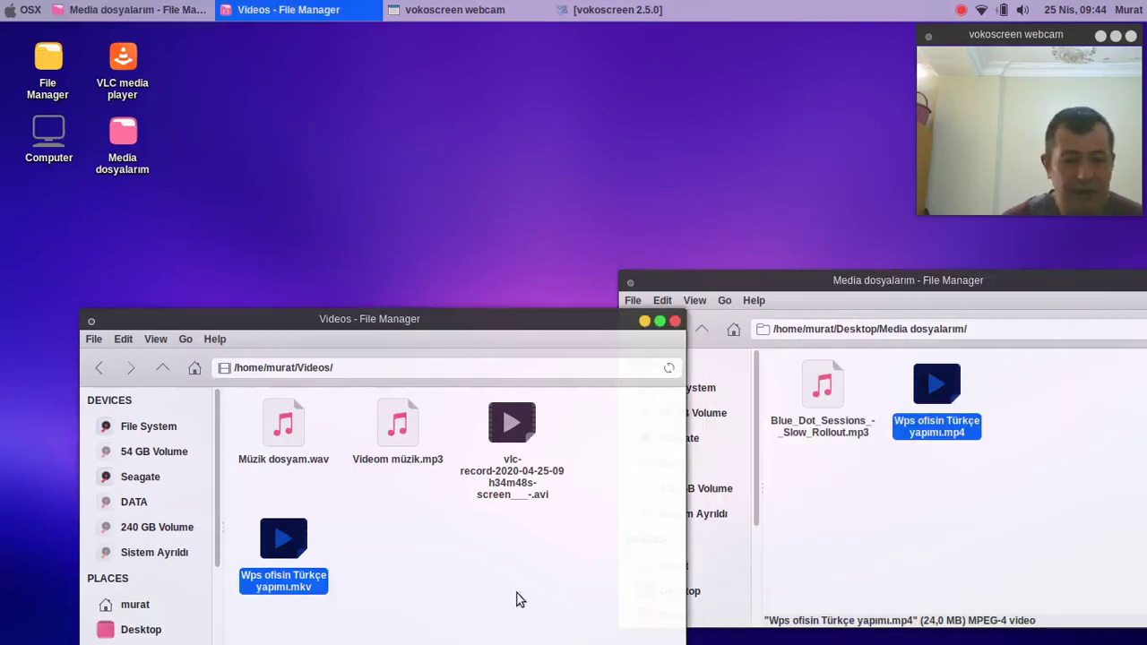
# Move the Videos folder window aside, clear the file selections, and close both file manager windows
pyautogui.moveTo(422, 321); pyautogui.dragTo(360, 244)
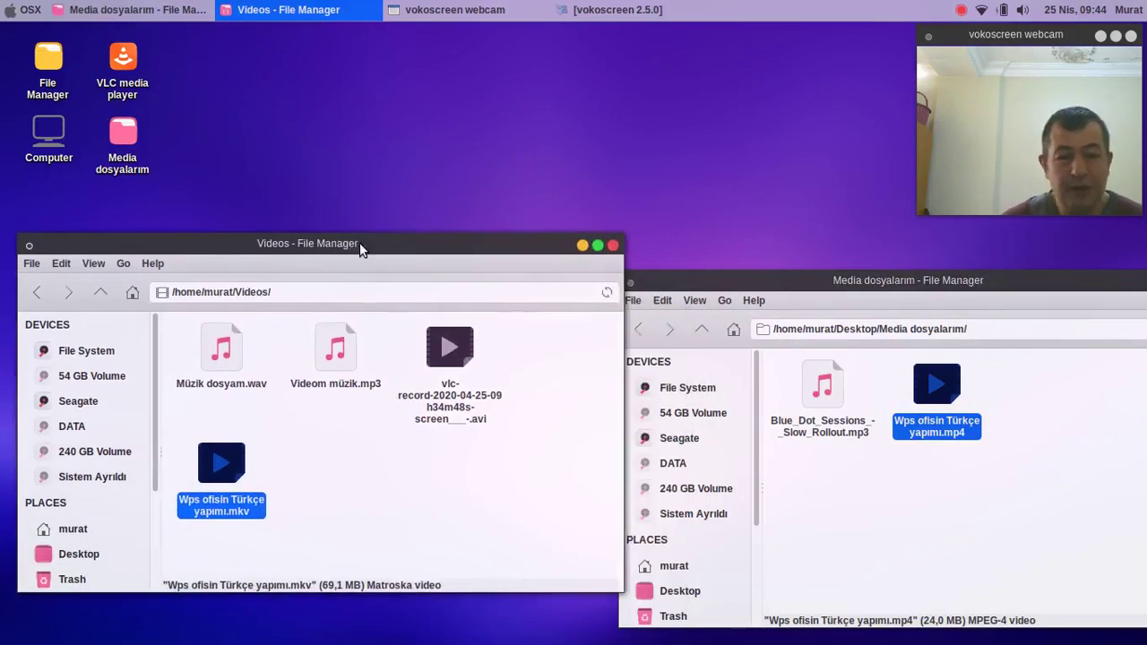
pyautogui.moveTo(318, 510); pyautogui.dragTo(188, 484)
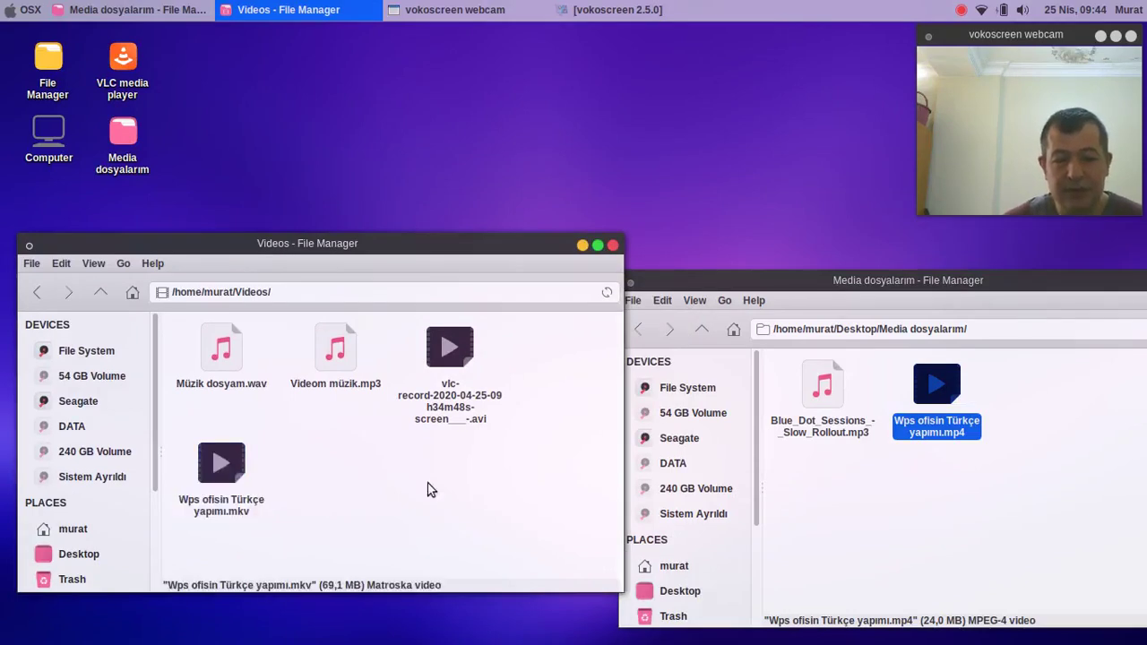
pyautogui.click(998, 486)
pyautogui.moveTo(1022, 291); pyautogui.dragTo(623, 291)
pyautogui.click(787, 280)
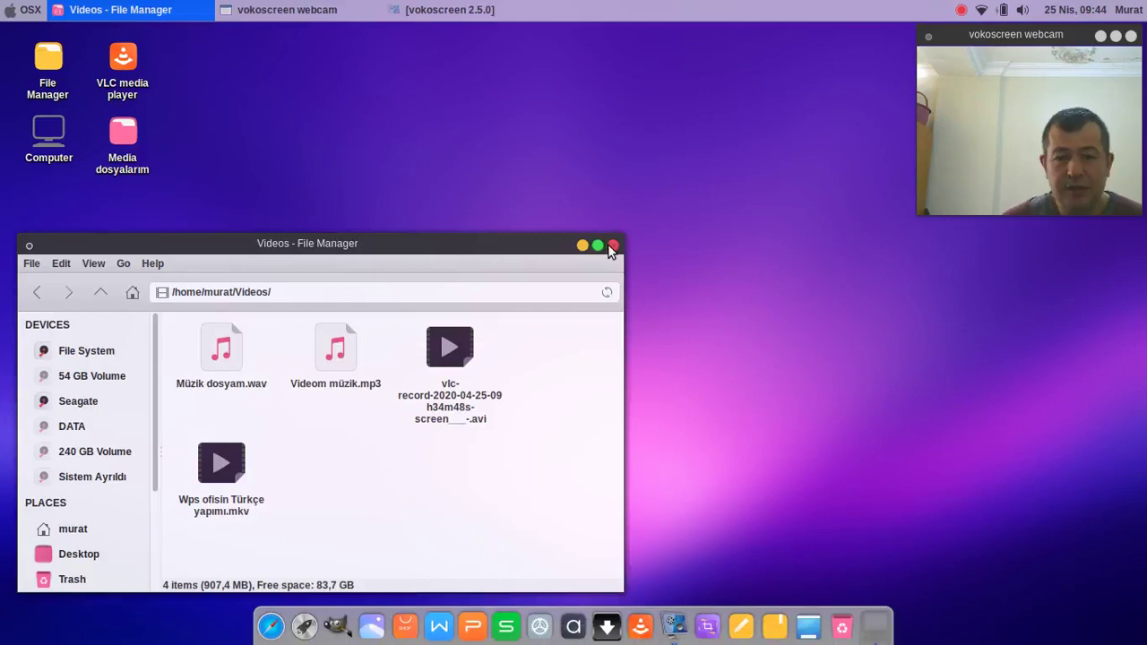
pyautogui.click(613, 244)
# Launch VLC, shrink and reposition its window, and look over the commands for opening and converting media
pyautogui.doubleClick(149, 89)
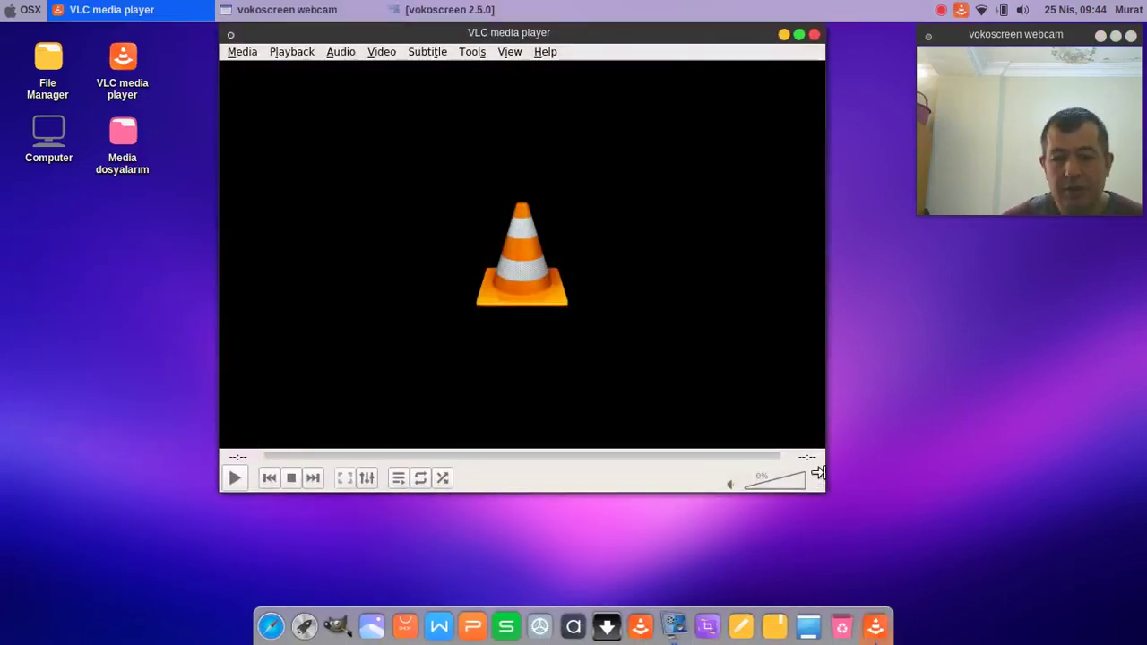
pyautogui.moveTo(817, 471); pyautogui.dragTo(749, 340)
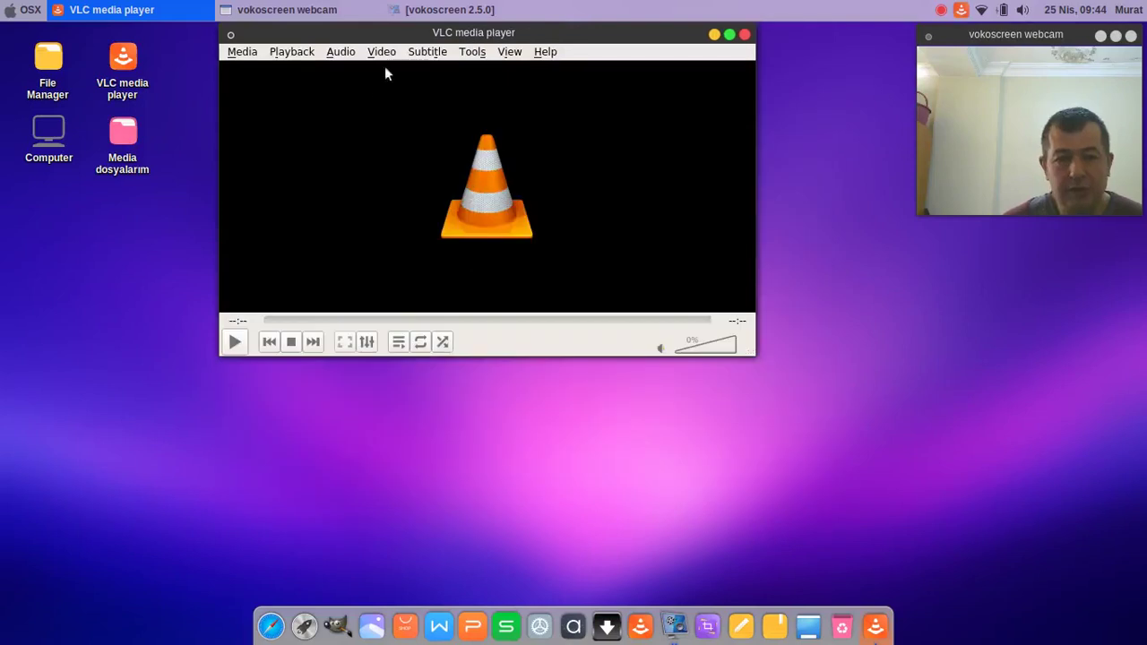
pyautogui.moveTo(534, 56); pyautogui.dragTo(560, 212)
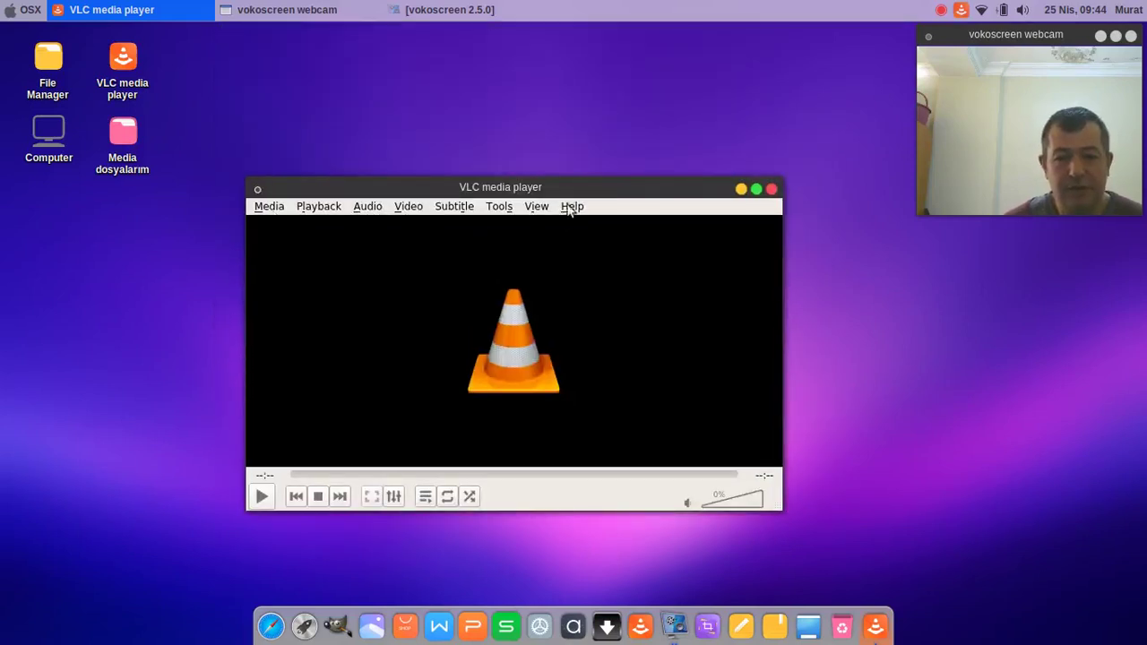
pyautogui.moveTo(564, 205); pyautogui.dragTo(570, 72)
pyautogui.rightClick(534, 170)
pyautogui.click(601, 99)
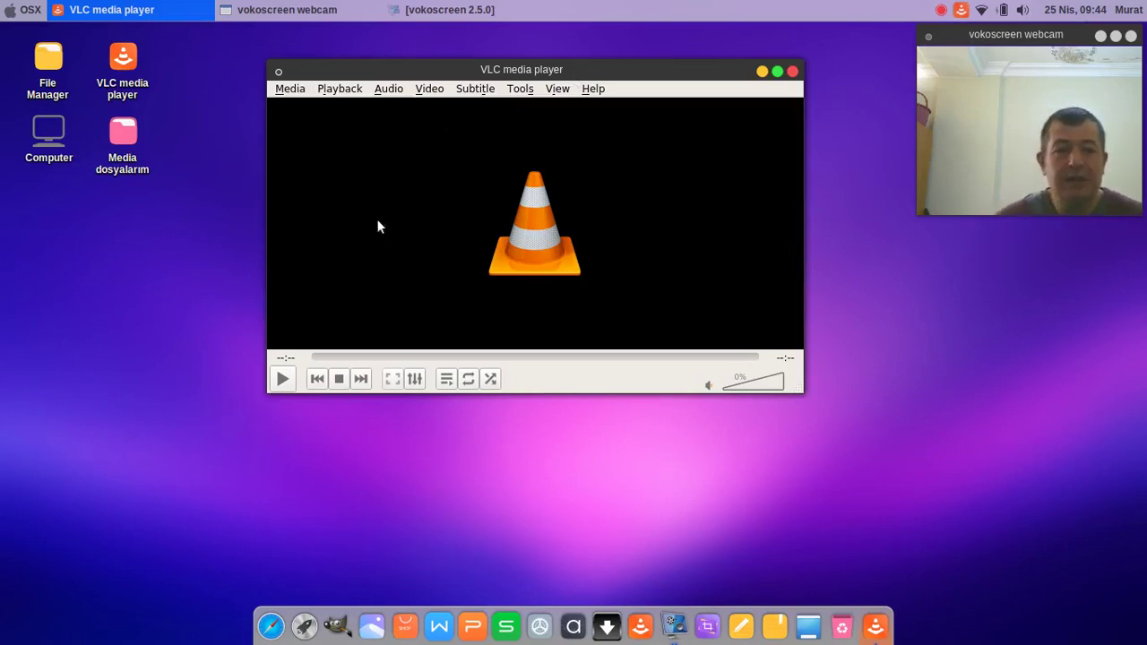
pyautogui.click(290, 88)
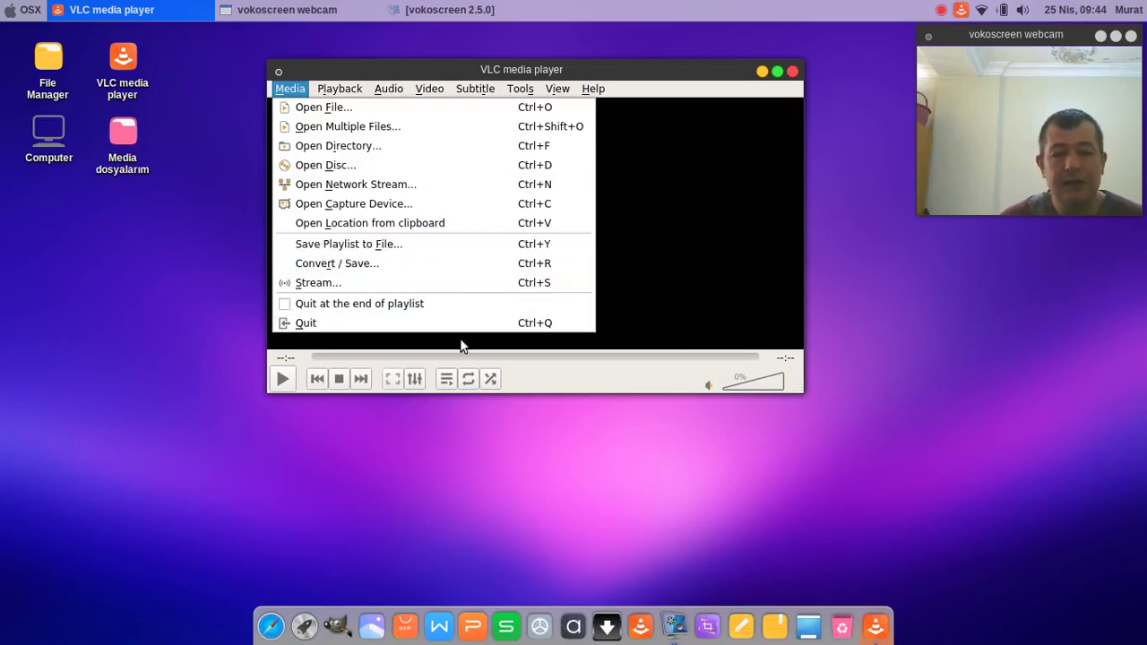
pyautogui.click(766, 265)
# Reposition the VLC window, make it slightly smaller, and close the player
pyautogui.moveTo(674, 75)
pyautogui.mouseDown()
pyautogui.moveTo(687, 57)
pyautogui.moveTo(677, 40)
pyautogui.moveTo(686, 58)
pyautogui.mouseUp()
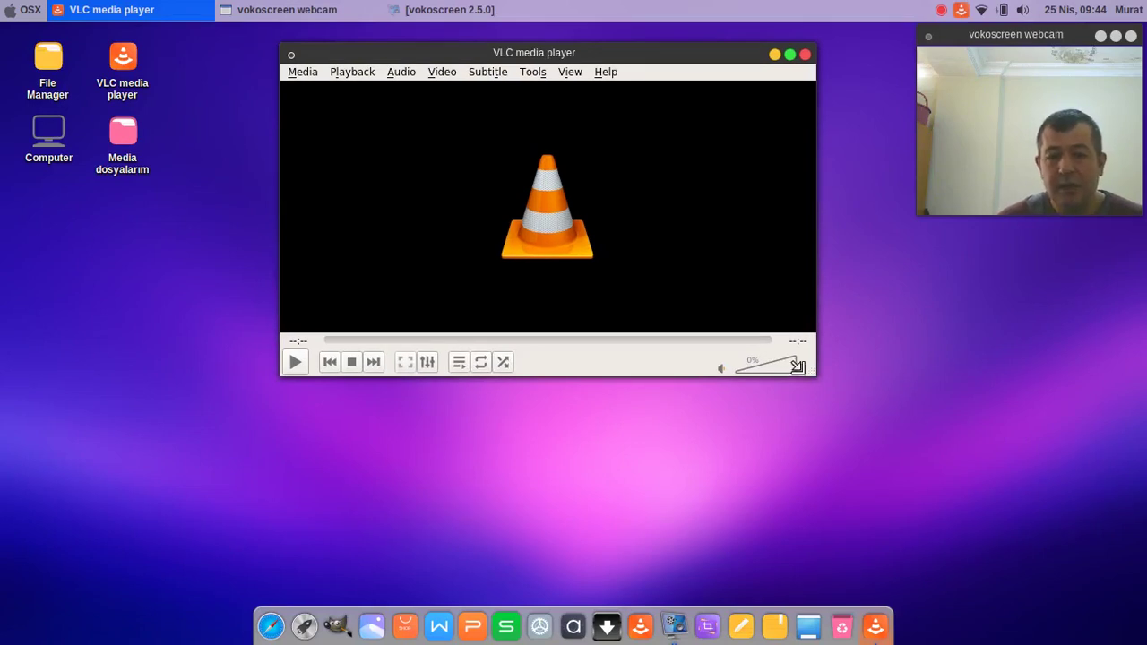
pyautogui.hotkey('ctrl', 'alt', 'Left')
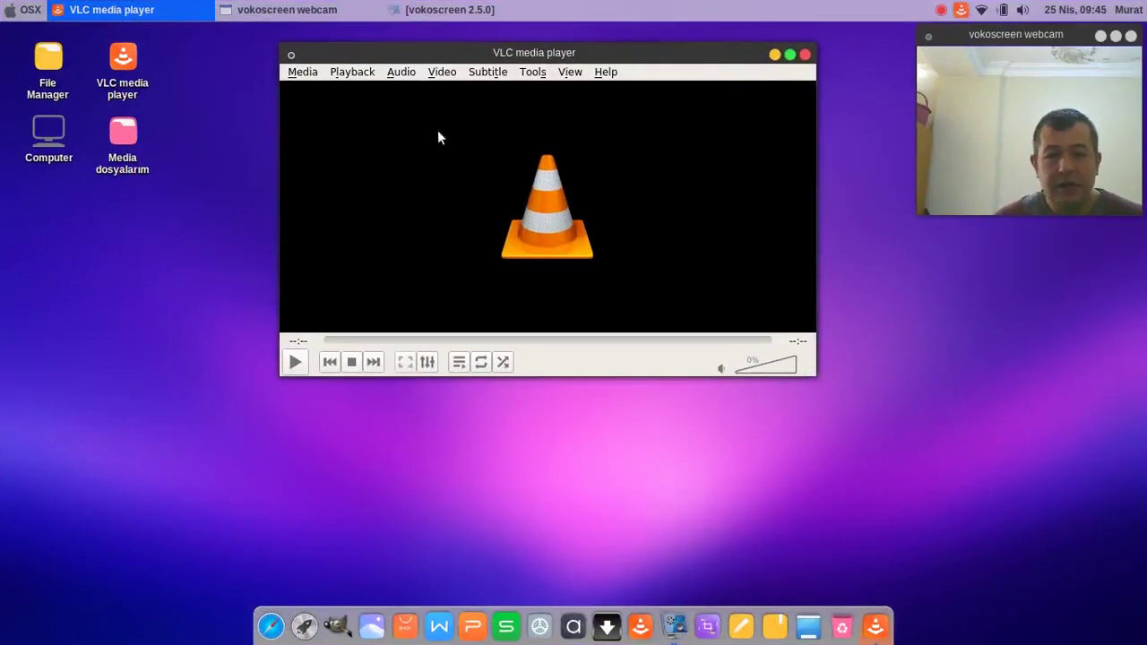
pyautogui.moveTo(653, 59); pyautogui.dragTo(642, 93)
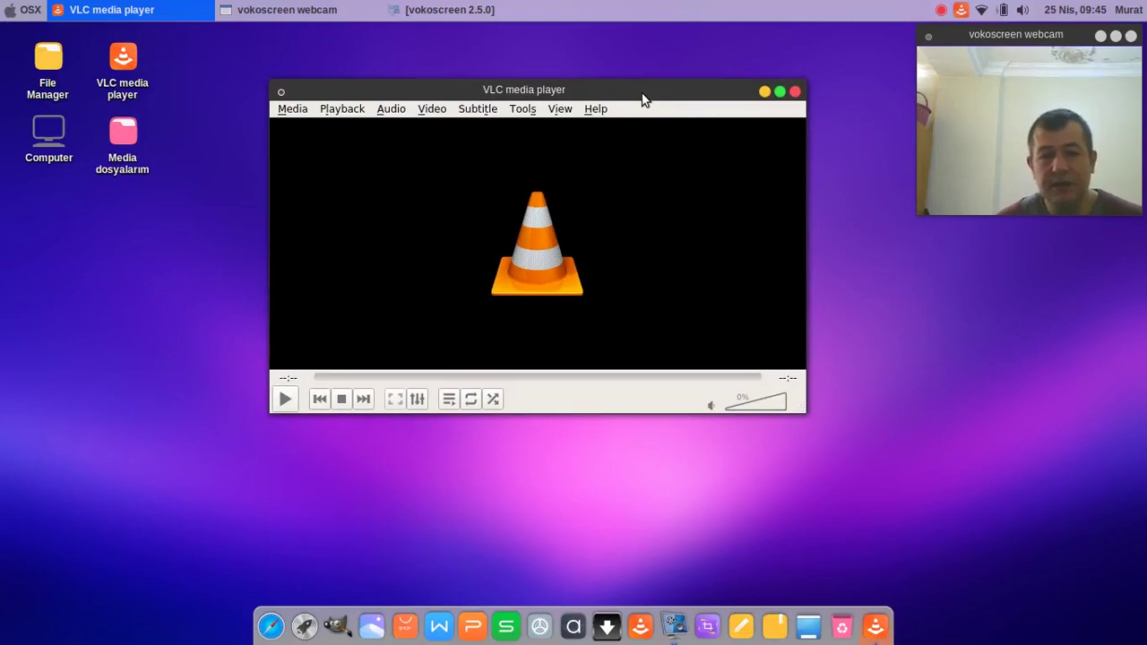
pyautogui.moveTo(641, 97); pyautogui.dragTo(637, 60)
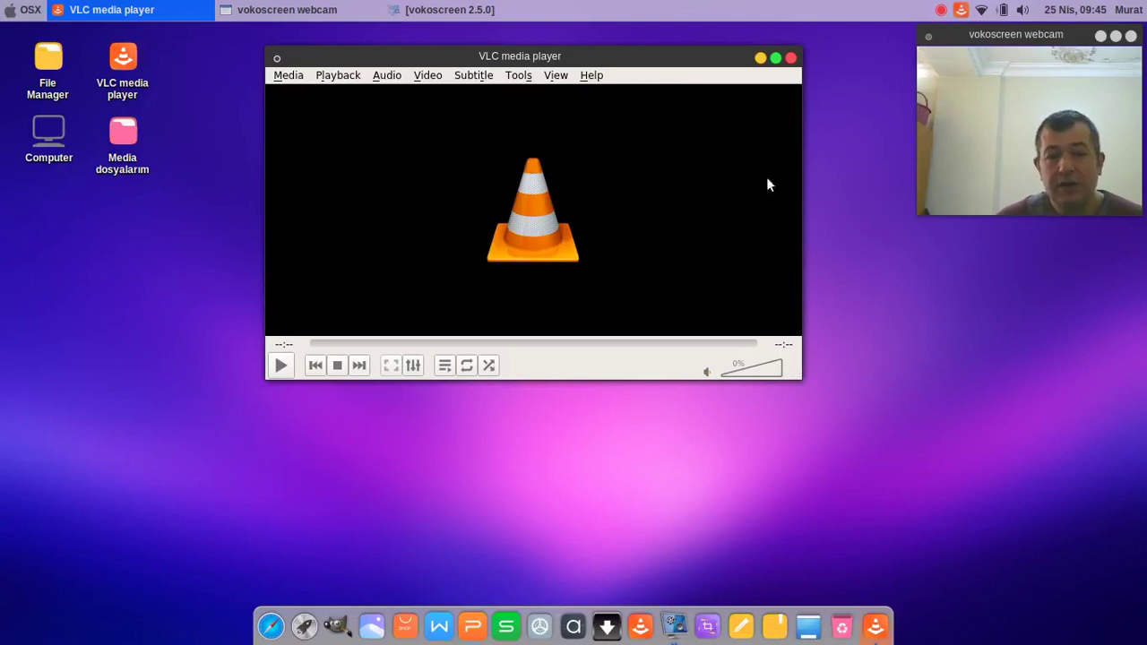
pyautogui.moveTo(791, 371); pyautogui.dragTo(752, 350)
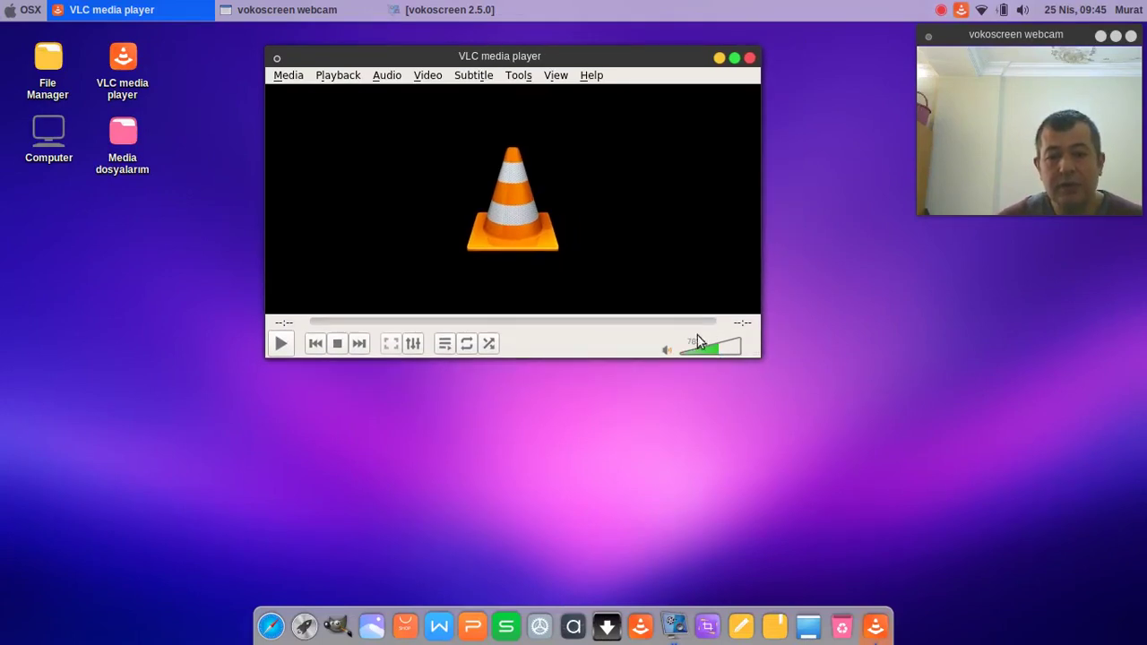
pyautogui.rightClick(440, 202)
pyautogui.click(618, 165)
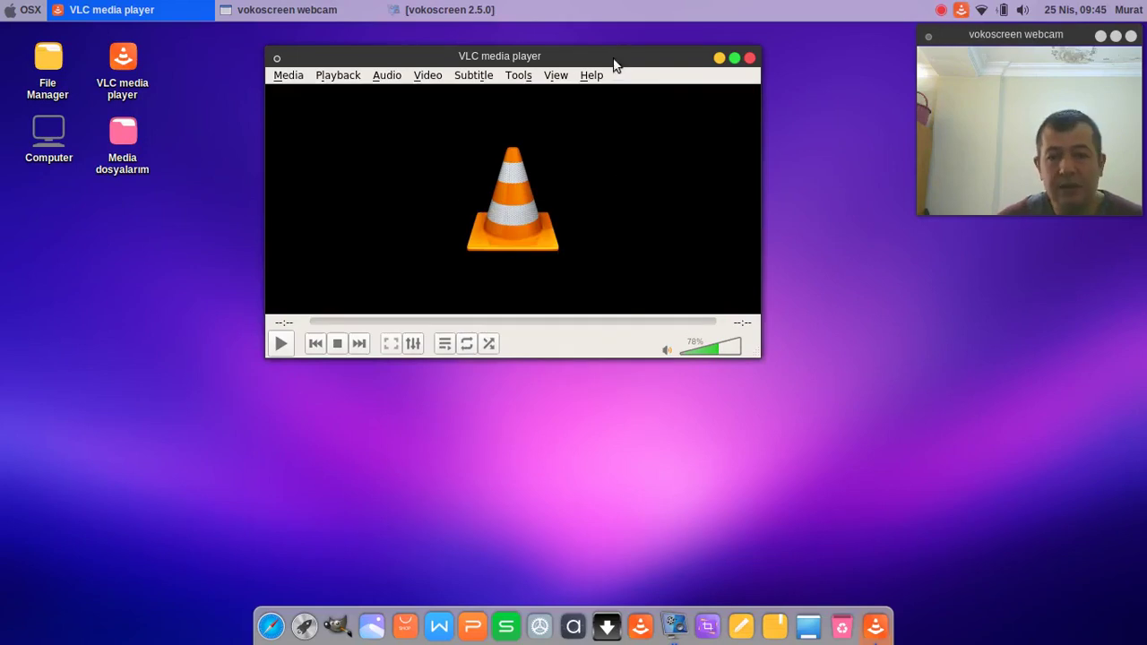
pyautogui.moveTo(615, 60); pyautogui.dragTo(646, 46)
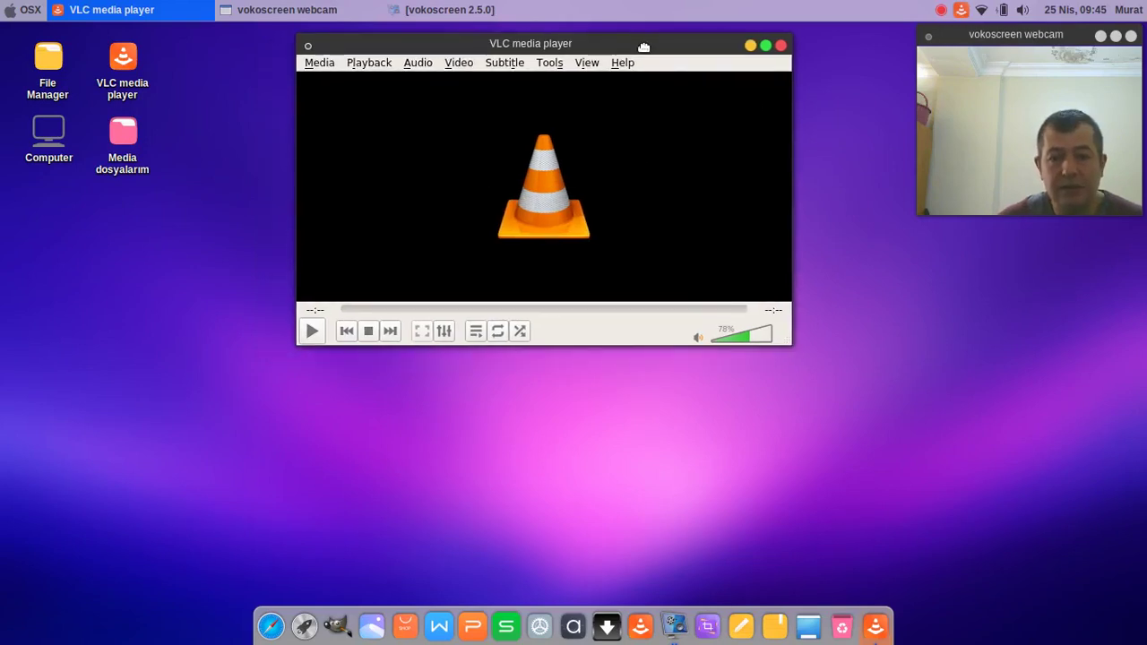
pyautogui.click(782, 47)
pyautogui.click(289, 10)
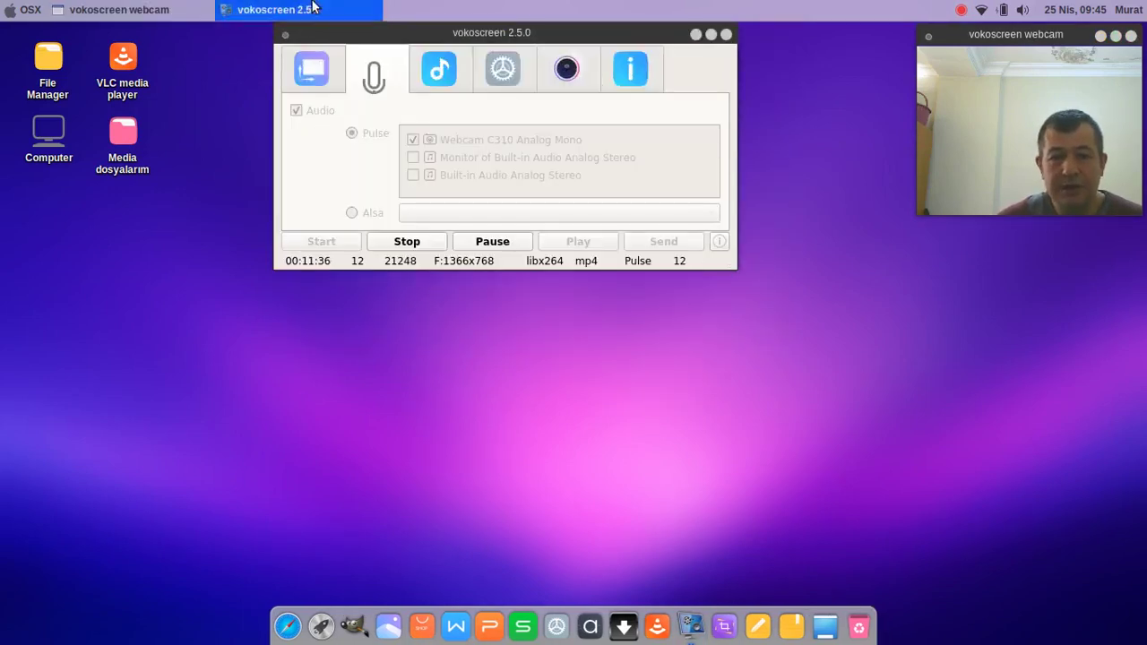
pyautogui.click(318, 10)
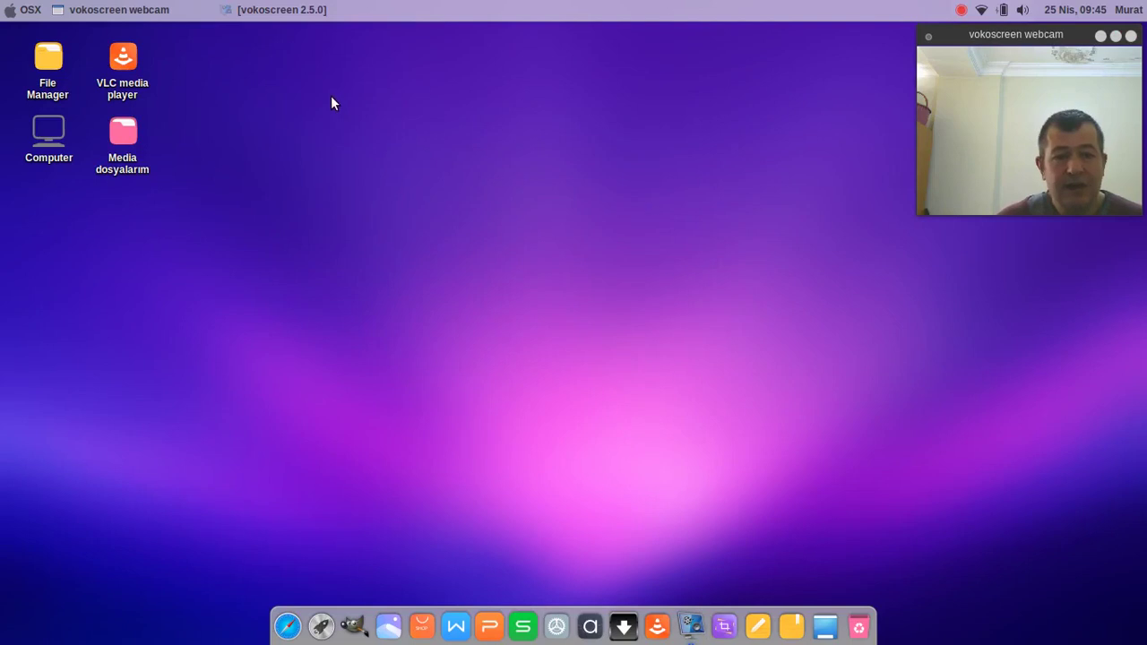
pyautogui.moveTo(261, 218); pyautogui.dragTo(6, 102)
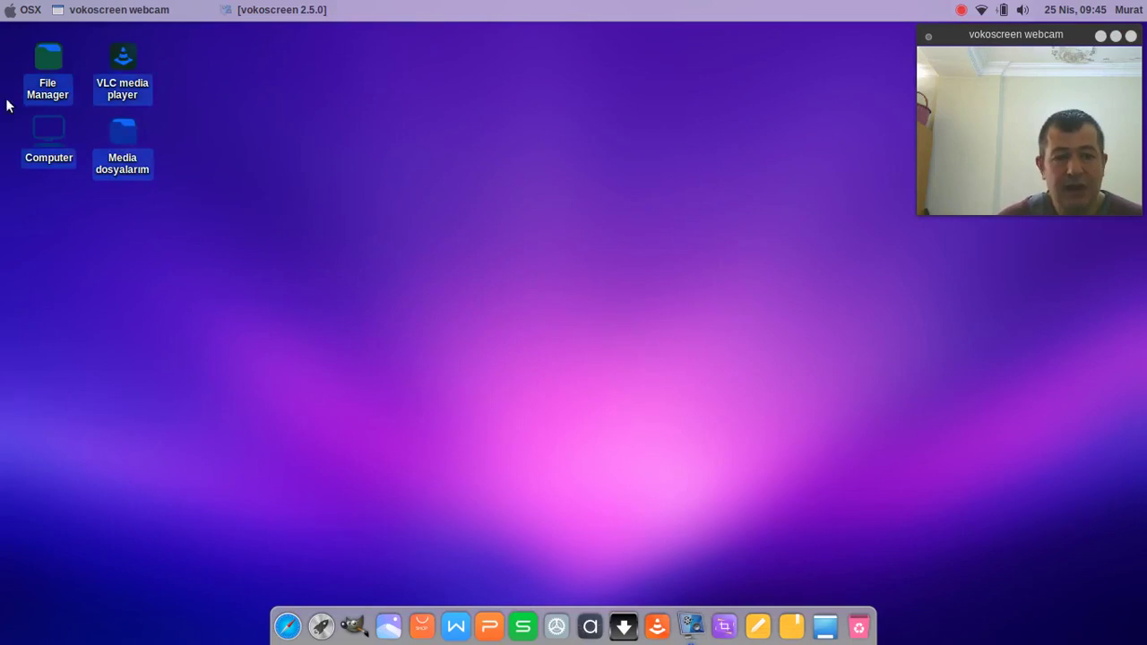
pyautogui.click(200, 112)
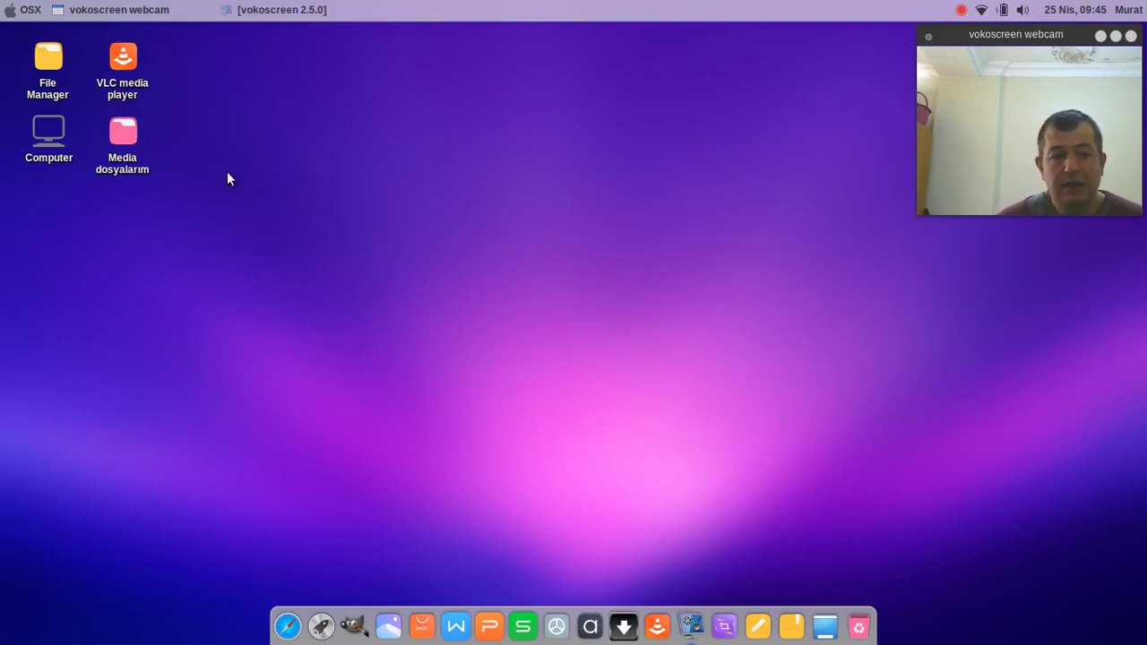
pyautogui.moveTo(79, 209); pyautogui.dragTo(1107, 392)
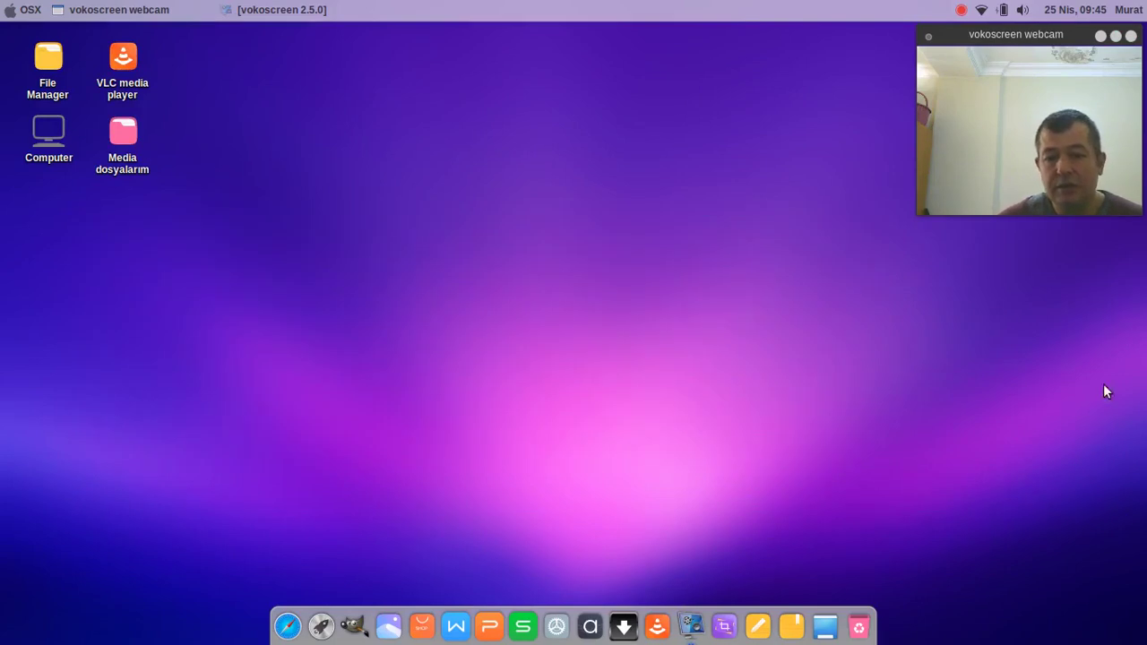
pyautogui.moveTo(1048, 330); pyautogui.dragTo(45, 457)
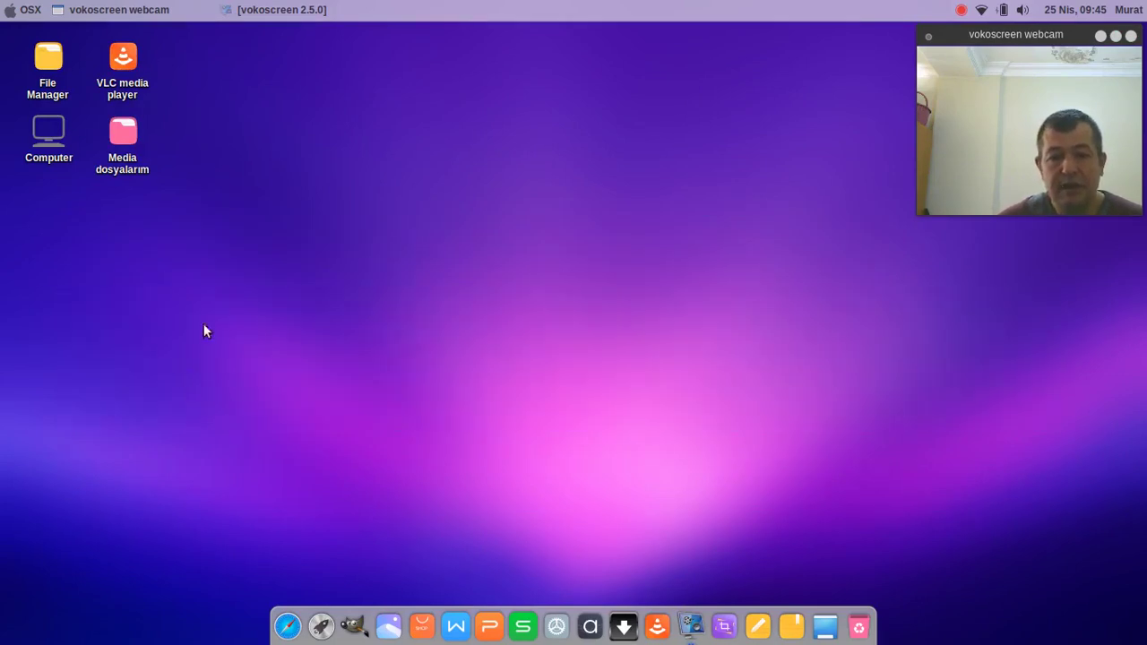
# Reopen VLC and choose Desktop as the capture mode for a Convert / Save capture device source
pyautogui.doubleClick(134, 79)
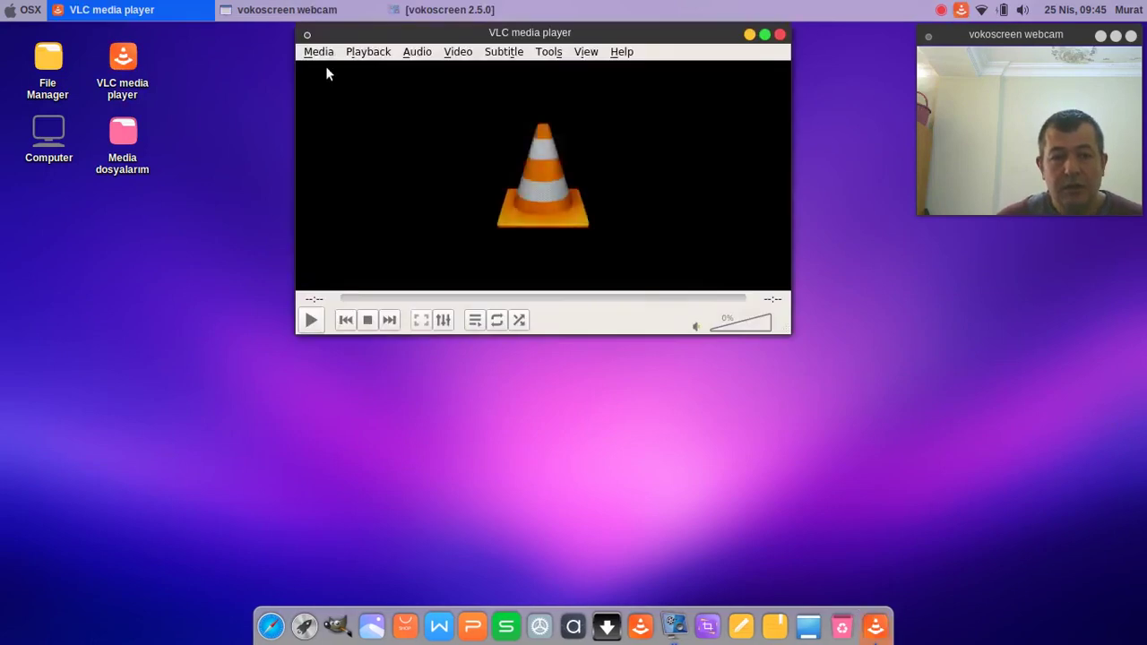
pyautogui.click(318, 52)
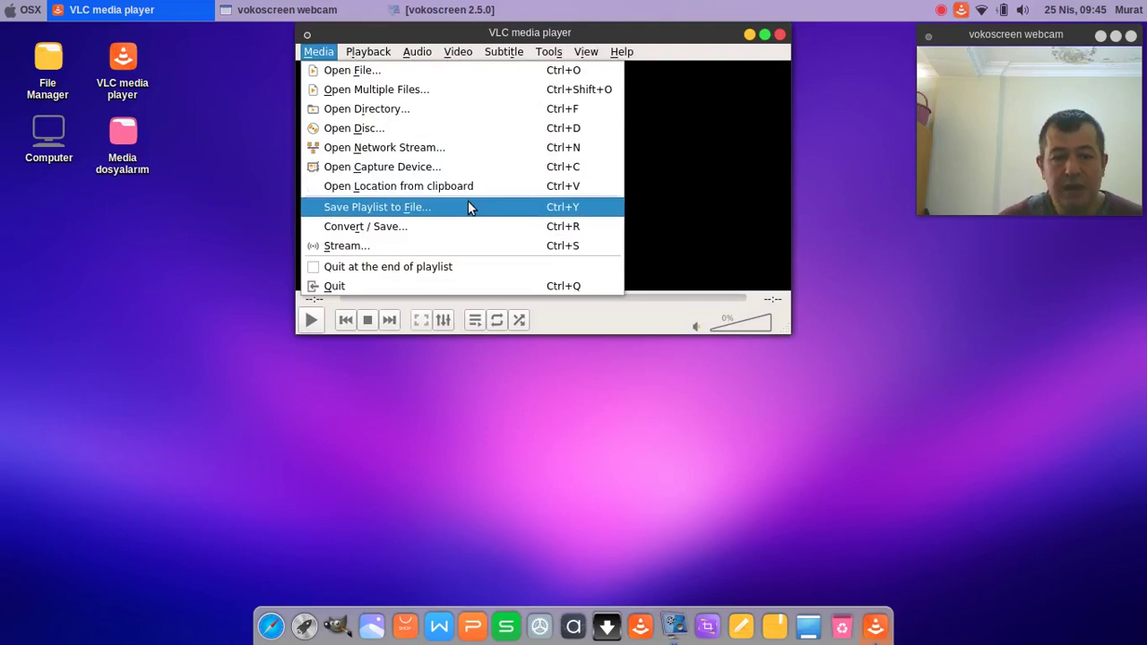
pyautogui.click(460, 227)
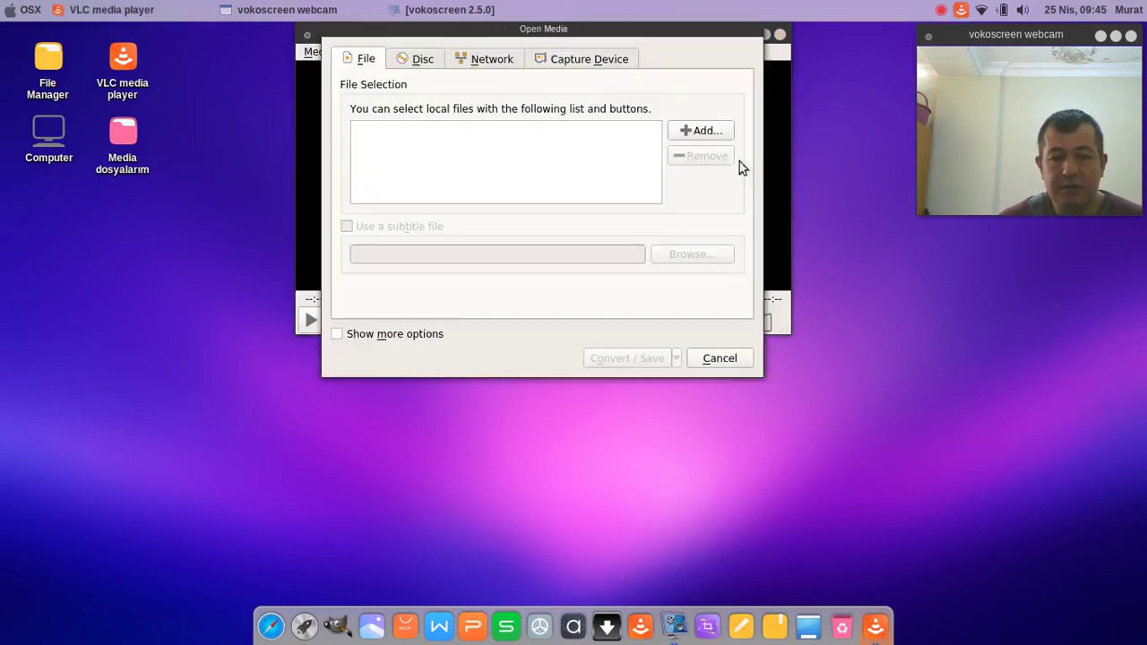
pyautogui.click(589, 60)
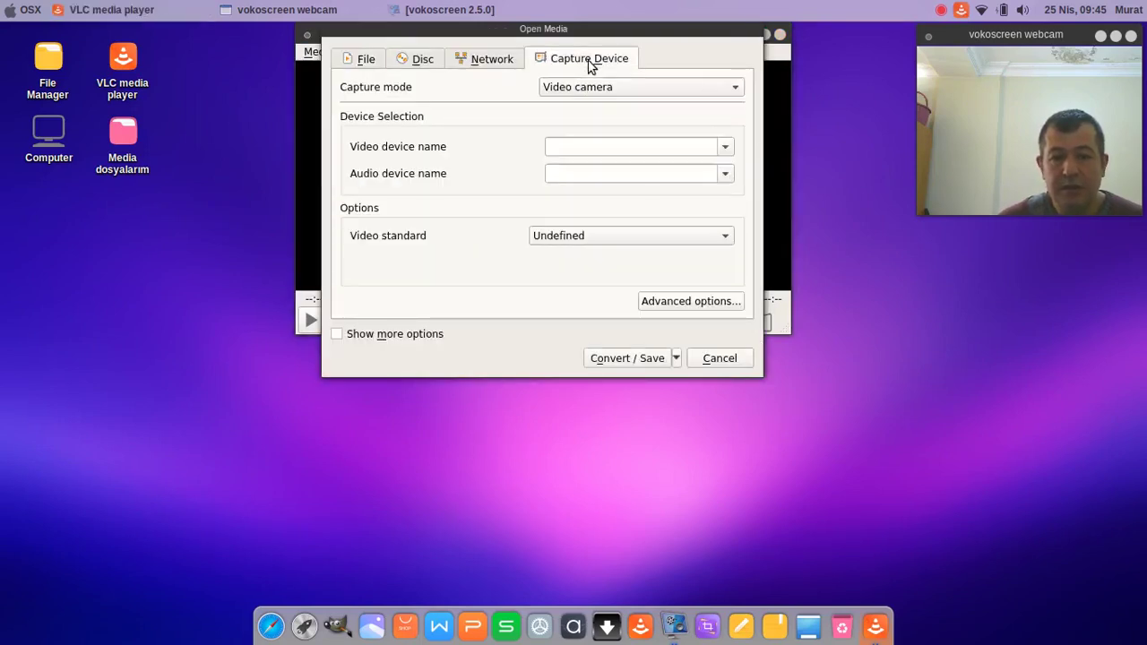
pyautogui.click(733, 88)
pyautogui.click(726, 143)
pyautogui.click(648, 270)
pyautogui.moveTo(647, 270); pyautogui.dragTo(719, 289)
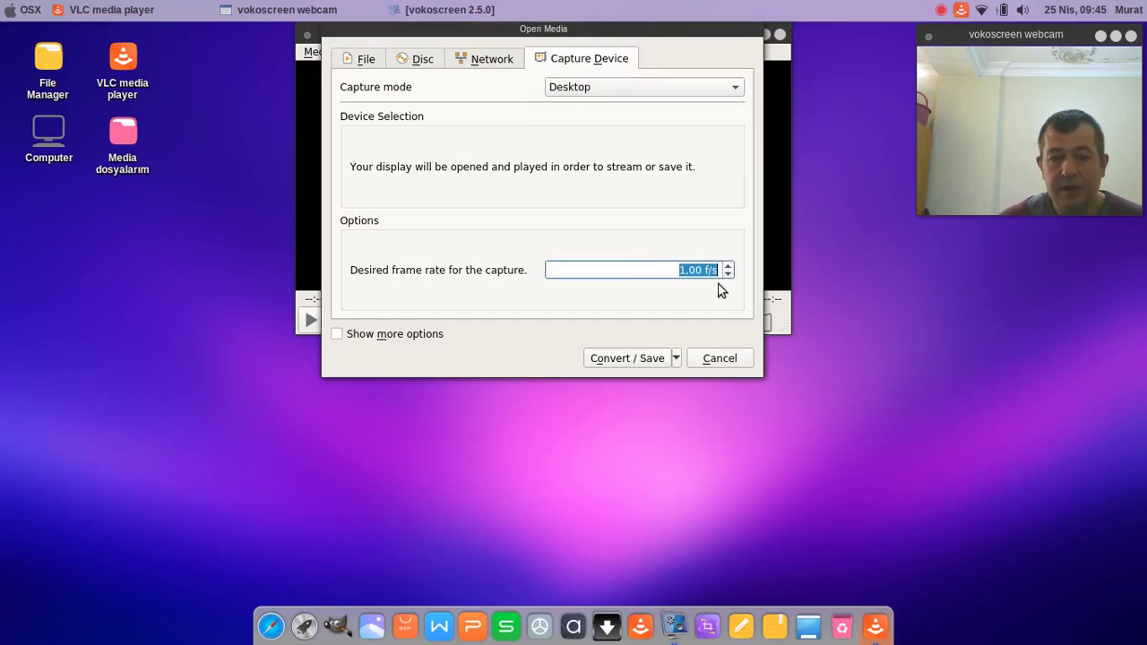
# Set the desired capture frame rate to 15.00 f/s, cancel the media setup, and close VLC
pyautogui.click(688, 272)
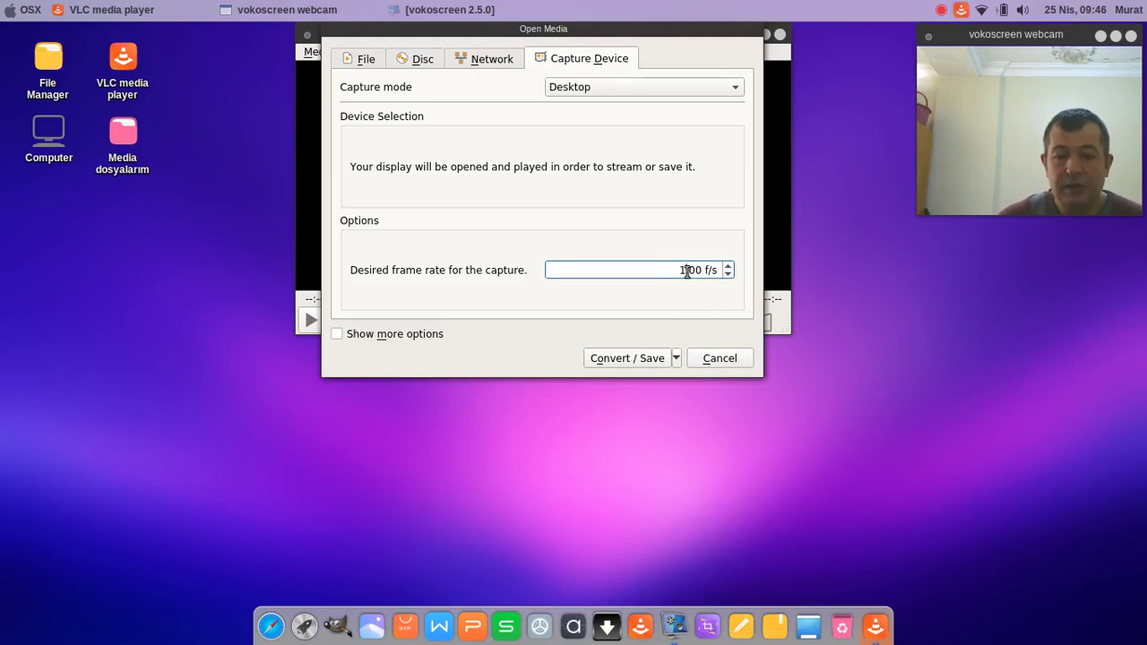
pyautogui.moveTo(686, 271); pyautogui.dragTo(650, 271)
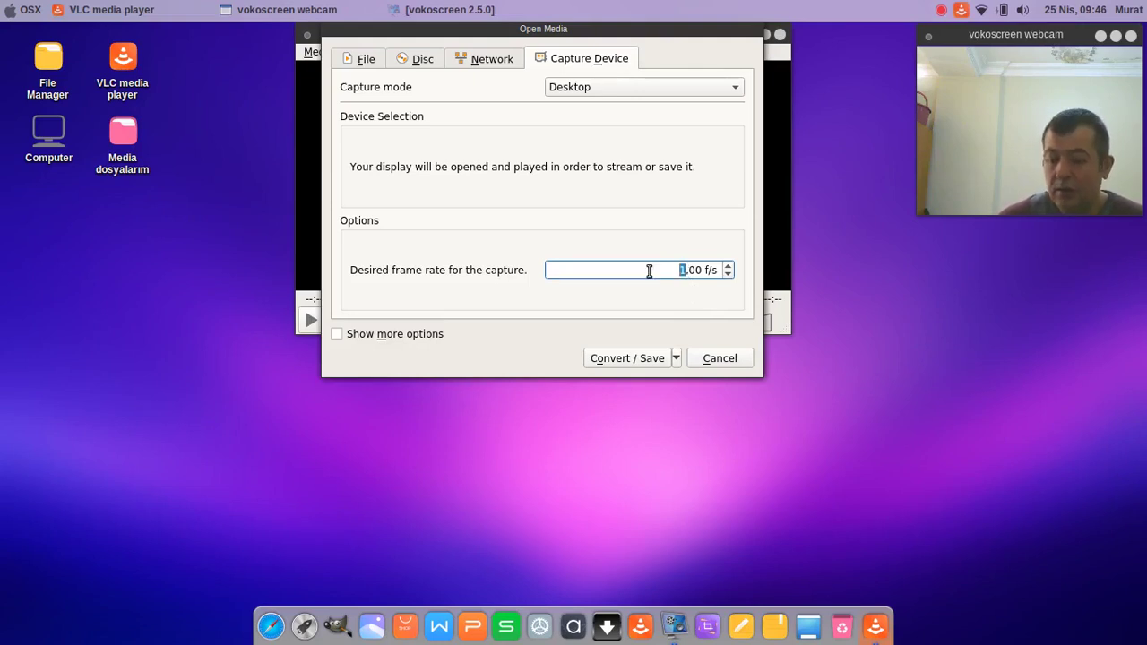
pyautogui.write('12')
pyautogui.press('BackSpace')
pyautogui.write('5')
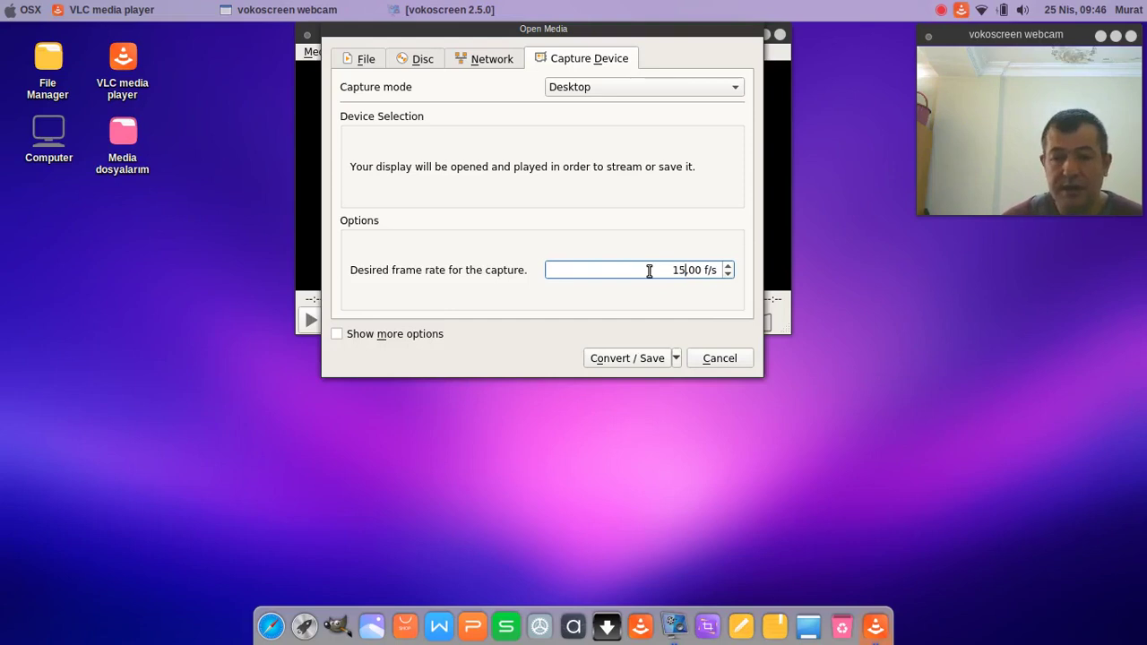
pyautogui.click(724, 358)
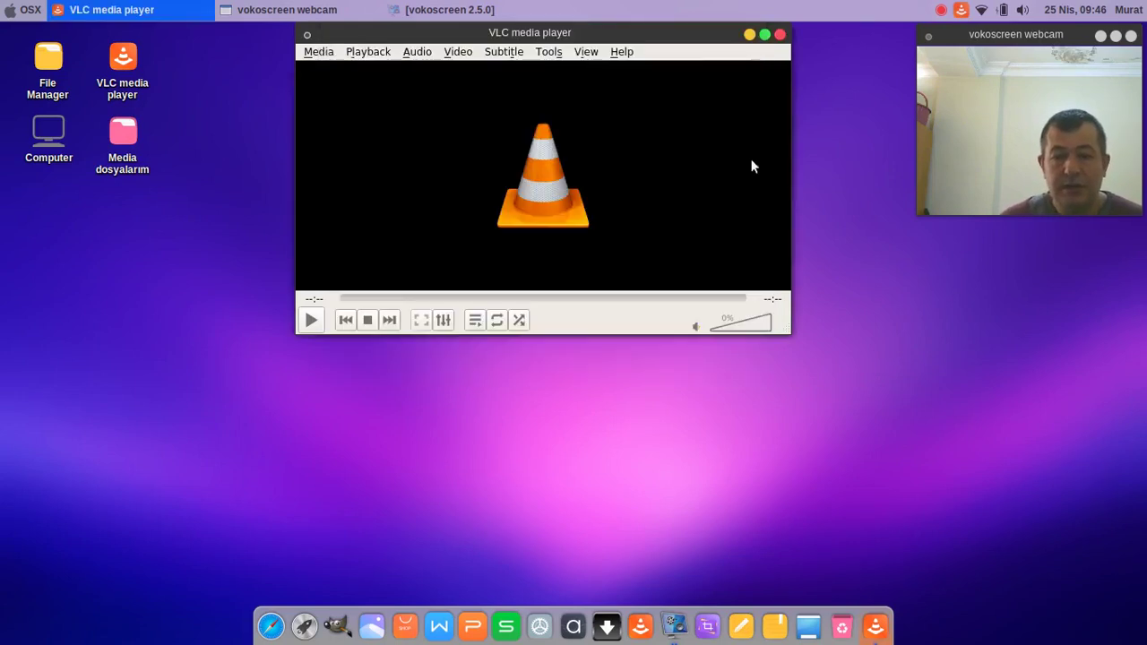
pyautogui.click(780, 35)
# Open the Videos folder from the home directory and review the recorded and converted files stored there
pyautogui.doubleClick(40, 76)
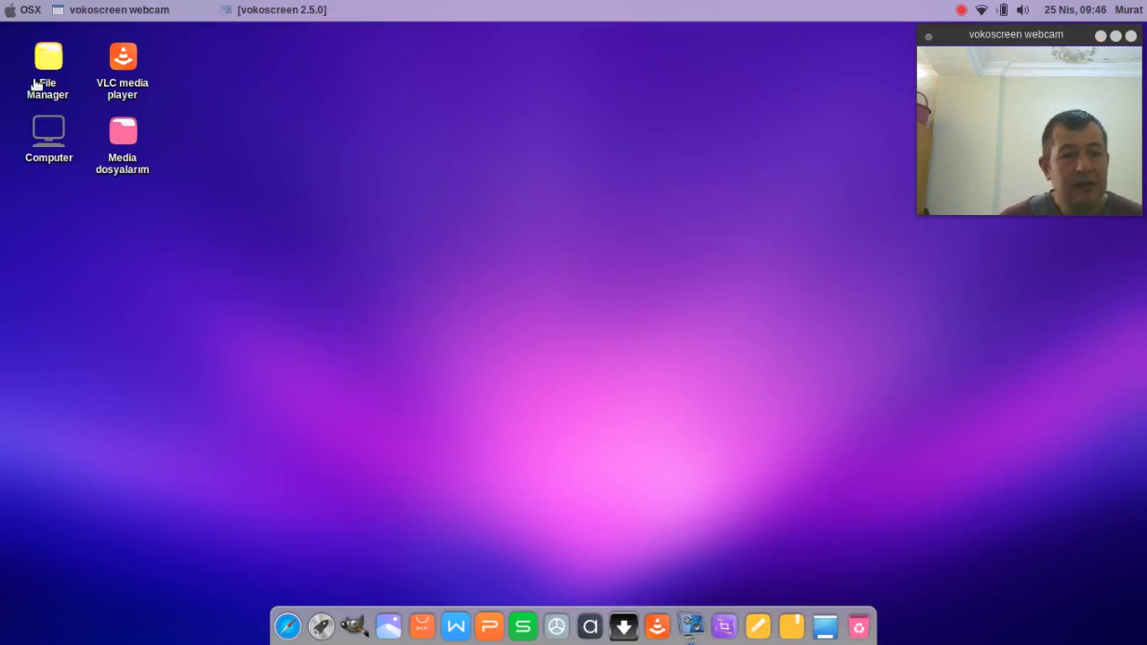
pyautogui.moveTo(258, 34); pyautogui.dragTo(345, 54)
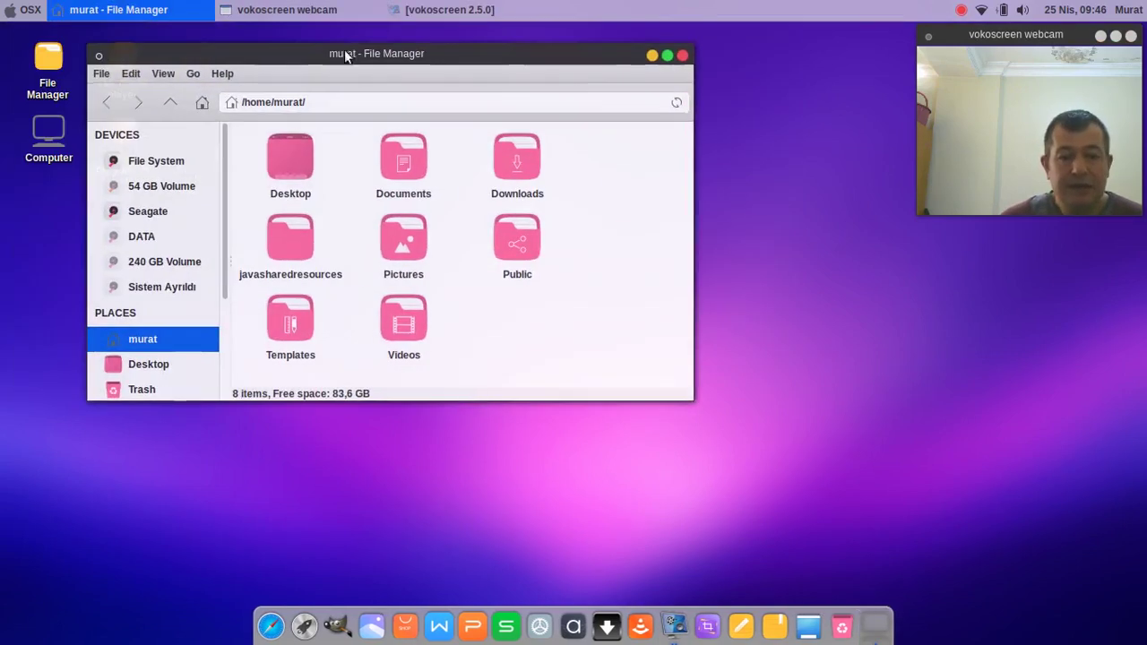
pyautogui.click(425, 326)
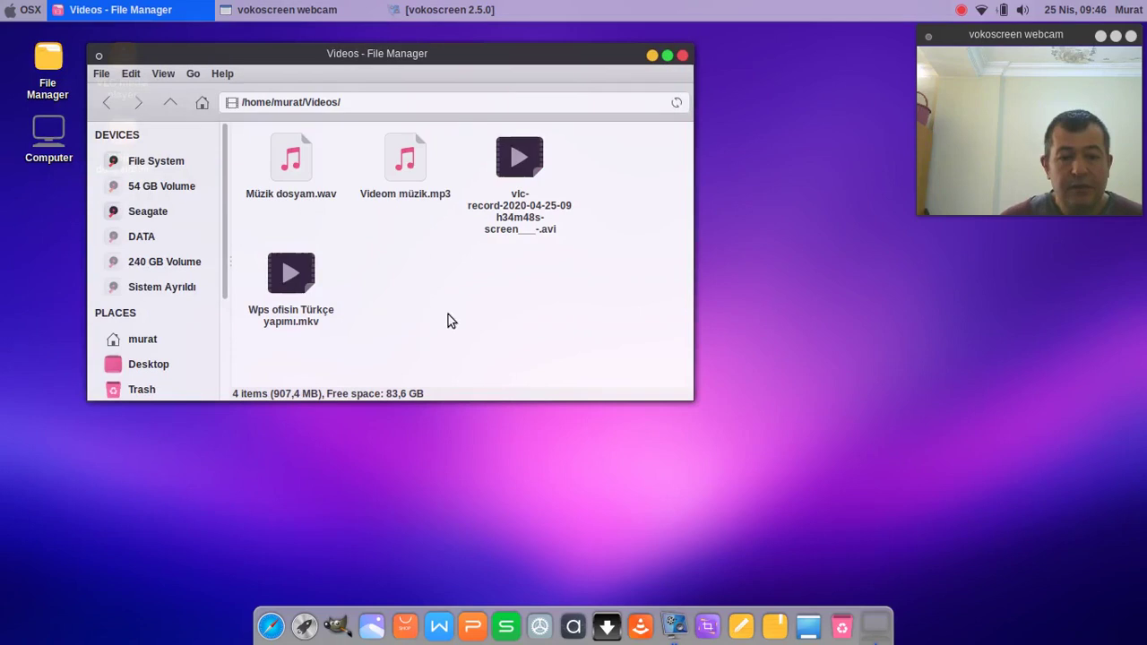
pyautogui.click(110, 108)
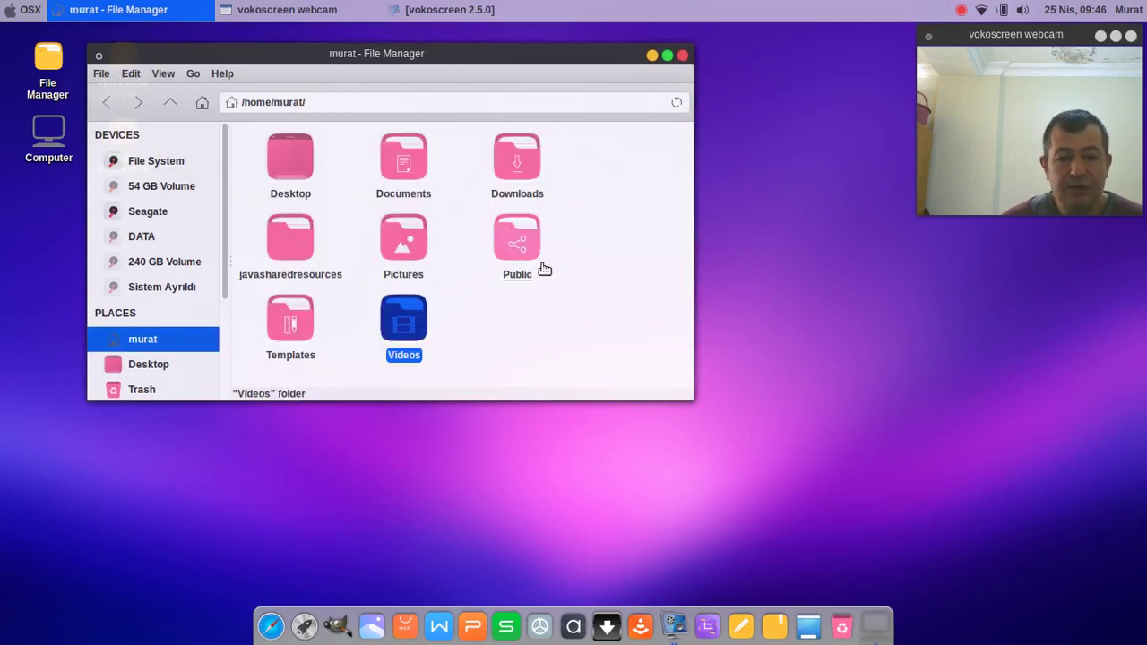
pyautogui.click(421, 328)
pyautogui.moveTo(583, 334); pyautogui.dragTo(216, 158)
pyautogui.click(486, 353)
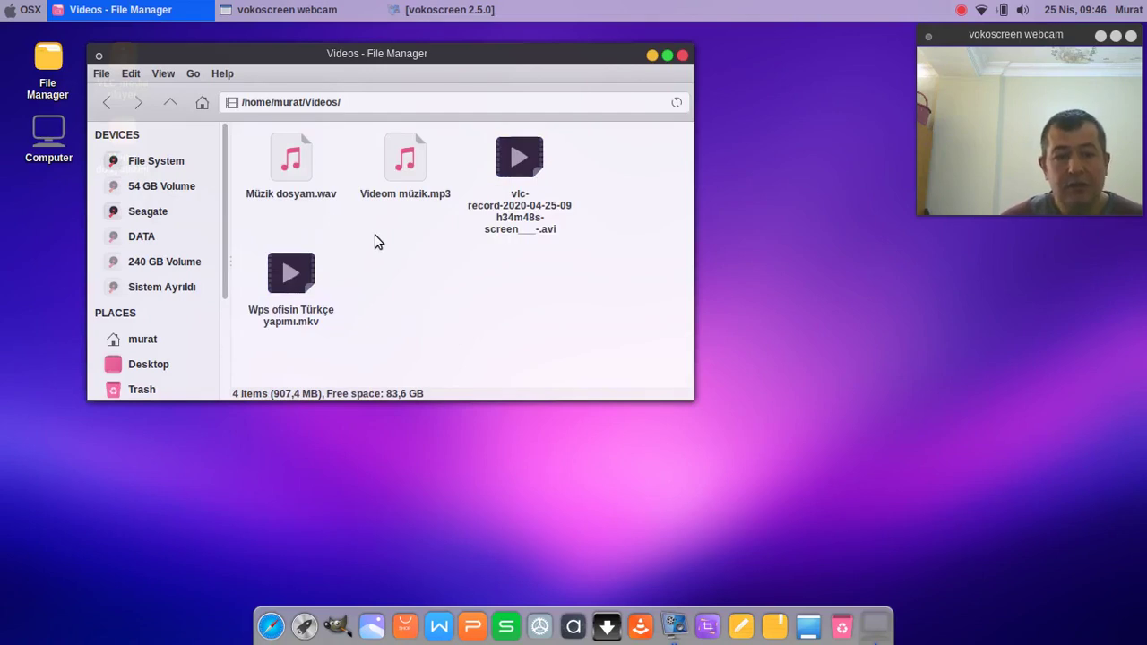
# Check Müzik dosyam.wav and all the other media files in the Videos folder by selecting them, and close the file manager
pyautogui.moveTo(377, 53); pyautogui.dragTo(411, 57)
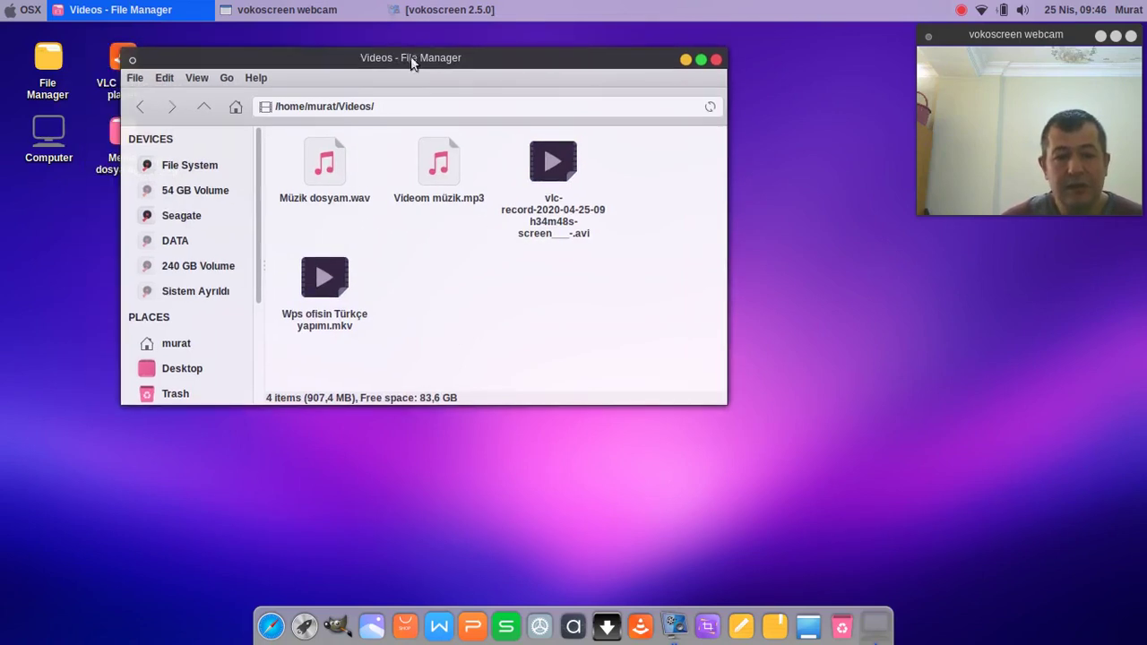
pyautogui.click(324, 166)
pyautogui.click(376, 170)
pyautogui.click(325, 161)
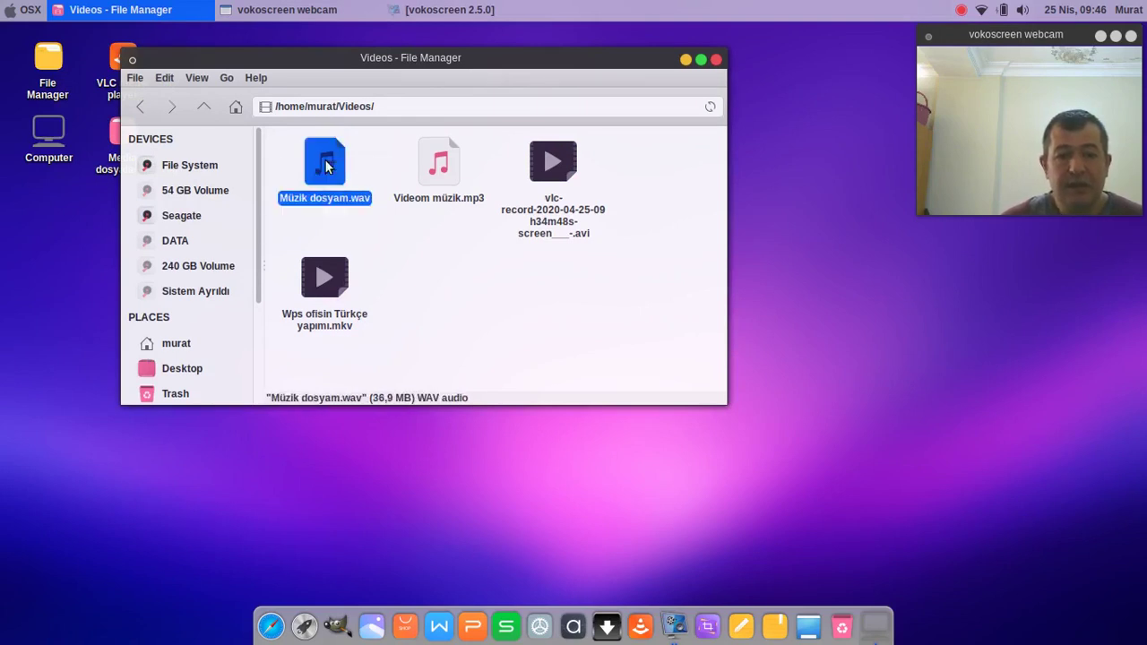
pyautogui.click(468, 225)
pyautogui.moveTo(621, 346); pyautogui.dragTo(280, 187)
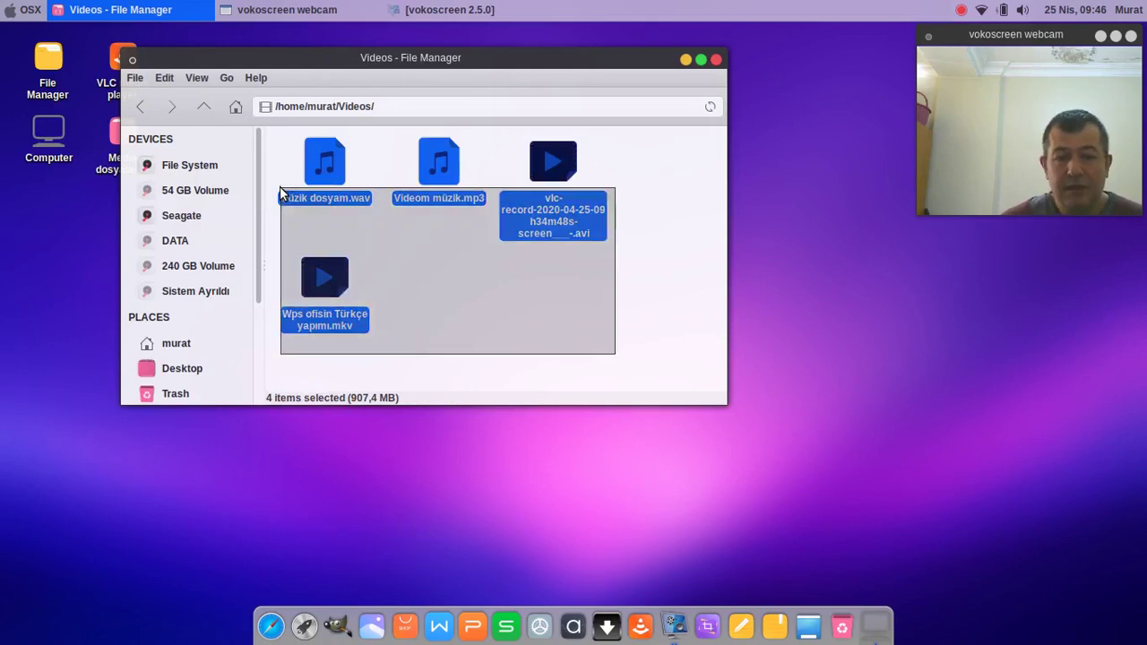
pyautogui.click(717, 60)
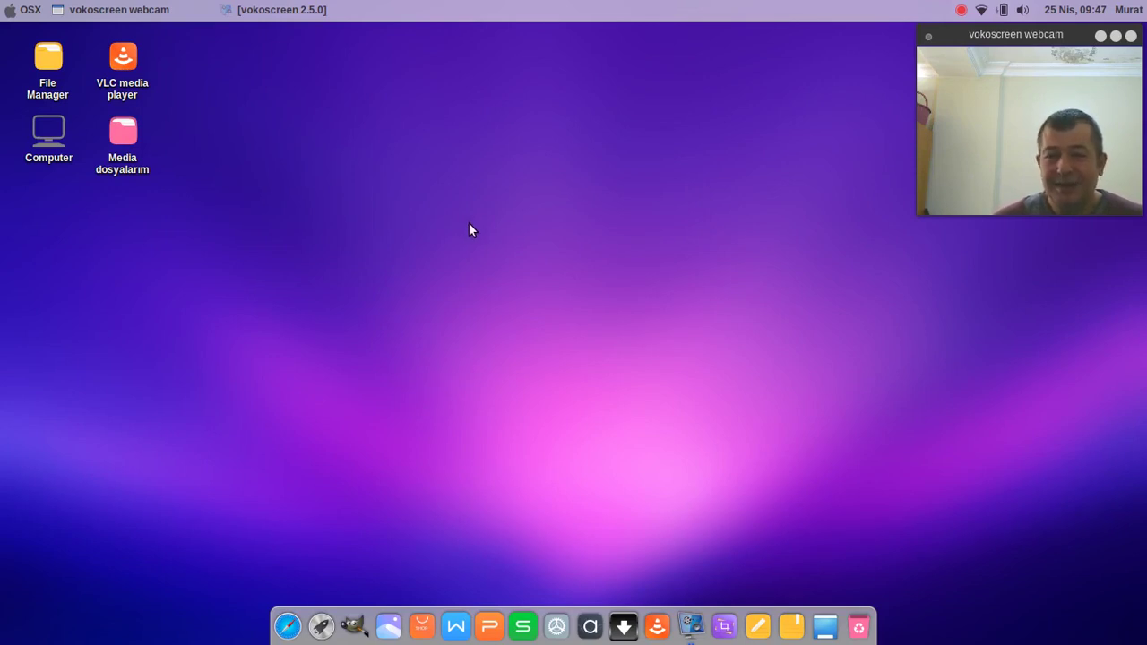
# Switch to vokoscreen and stop the running screen recording
pyautogui.click(323, 11)
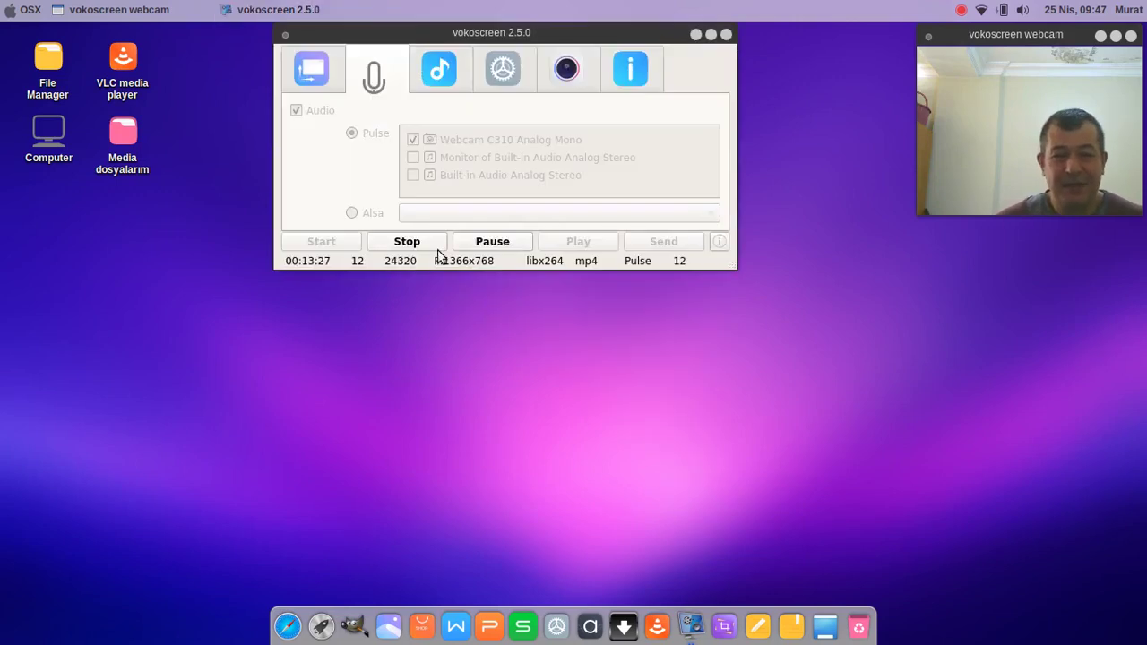
pyautogui.click(407, 241)
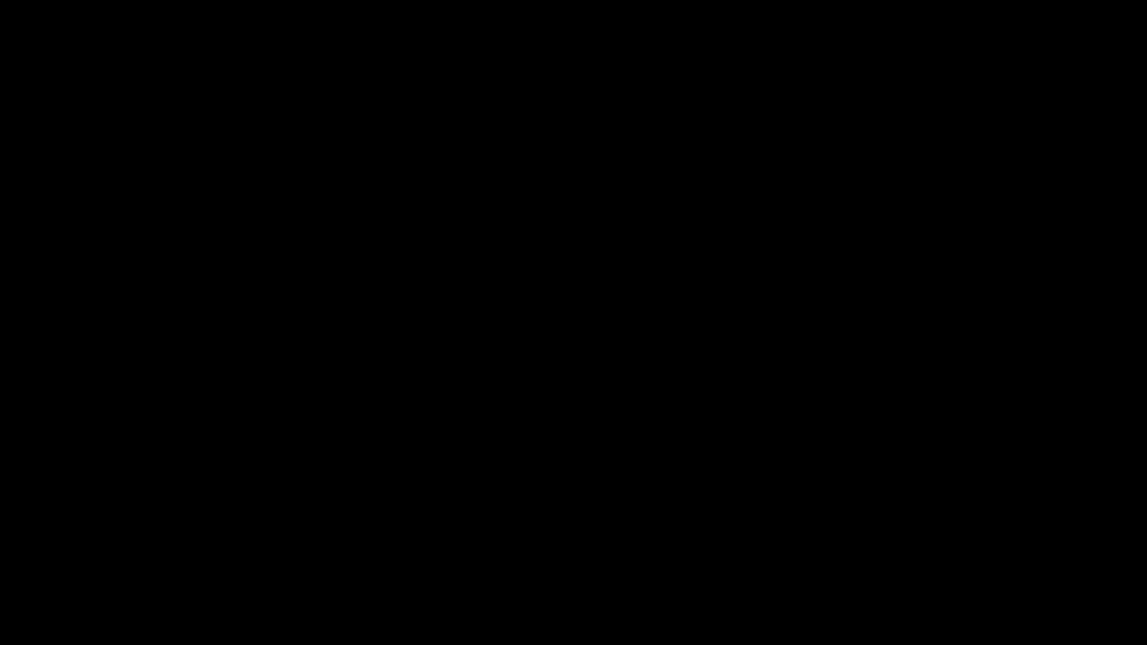